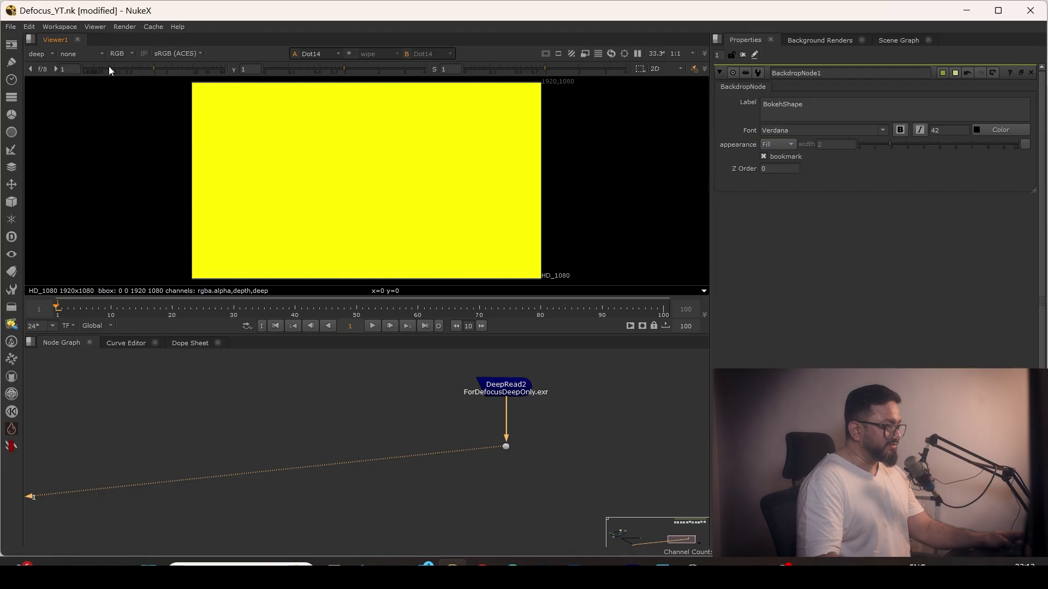
Step: Locate the dot below the final Merge1 in the node graph and show its beauty image in the viewer
scroll(420, 413, "down", 5)
middle_click_drag(353, 428, 568, 487)
scroll(535, 476, "down", 4)
middle_click_drag(450, 479, 586, 476)
scroll(454, 472, "up", 4)
scroll(457, 471, "up", 4)
key("1")
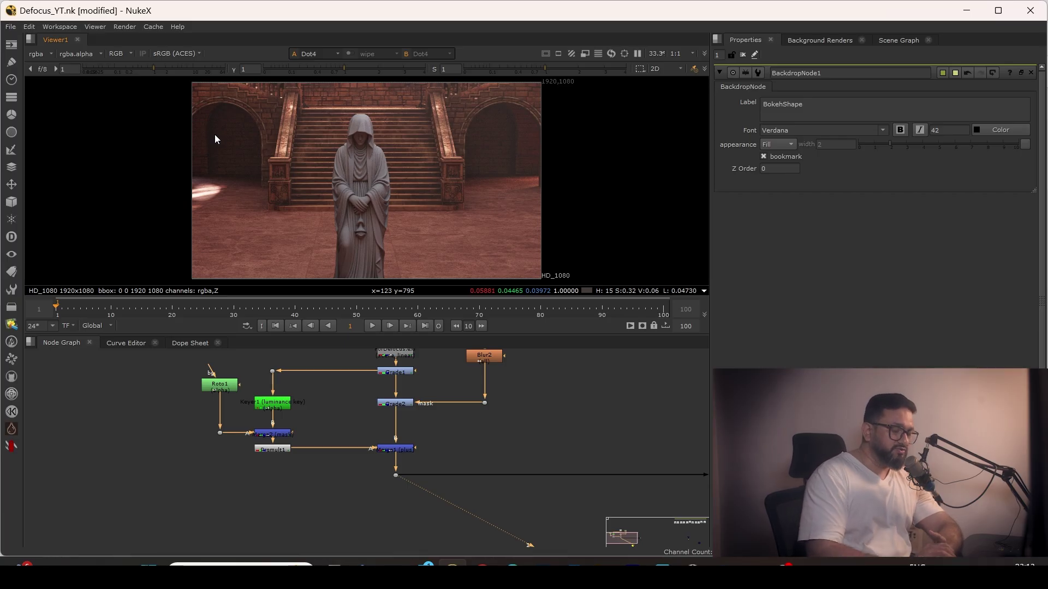
Step: Add a Blur node in the empty area below the Merge1 output dot
middle_click_drag(427, 496, 415, 473)
scroll(404, 470, "up", 3)
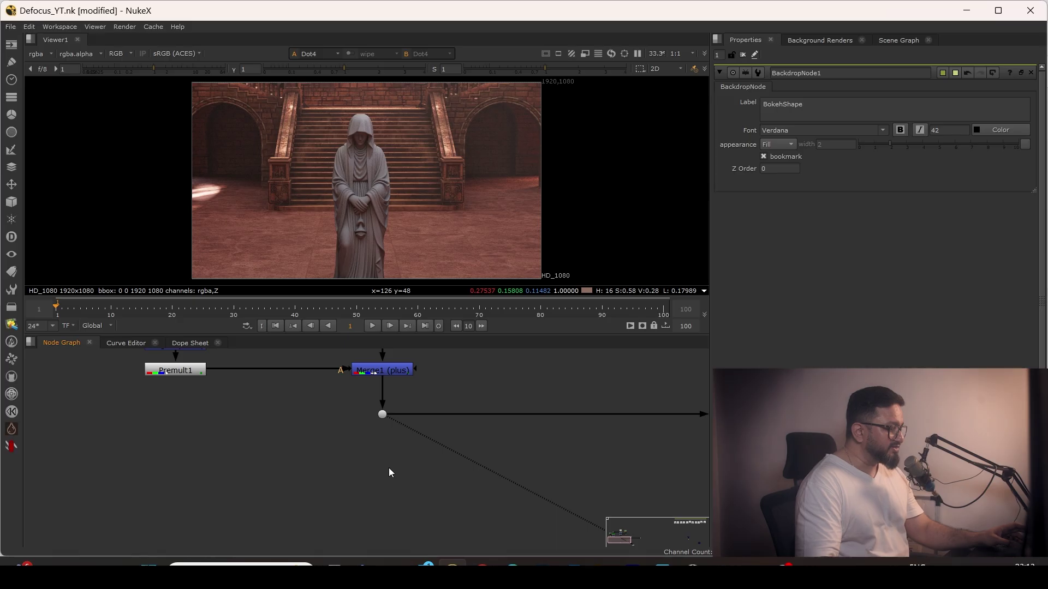
key("Tab")
type("blur")
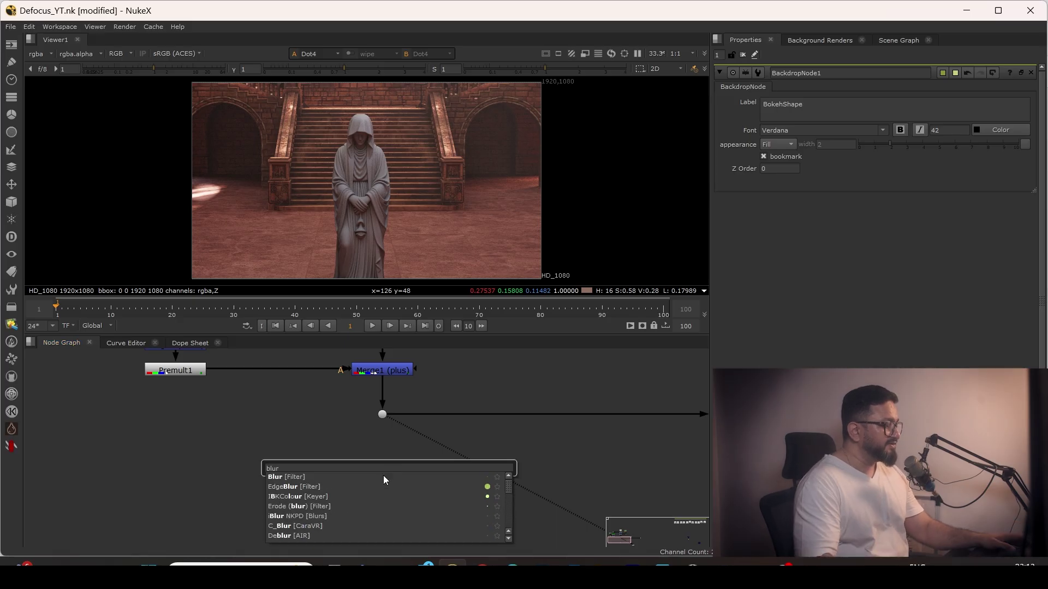
left_click(289, 478)
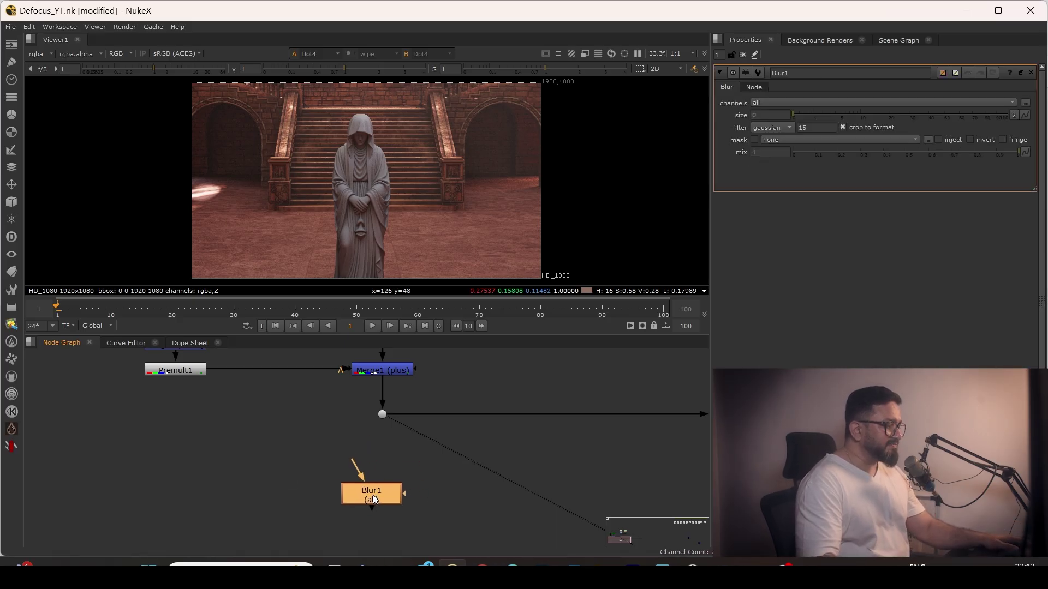
middle_click_drag(407, 503, 481, 417)
left_click_drag(439, 419, 405, 454)
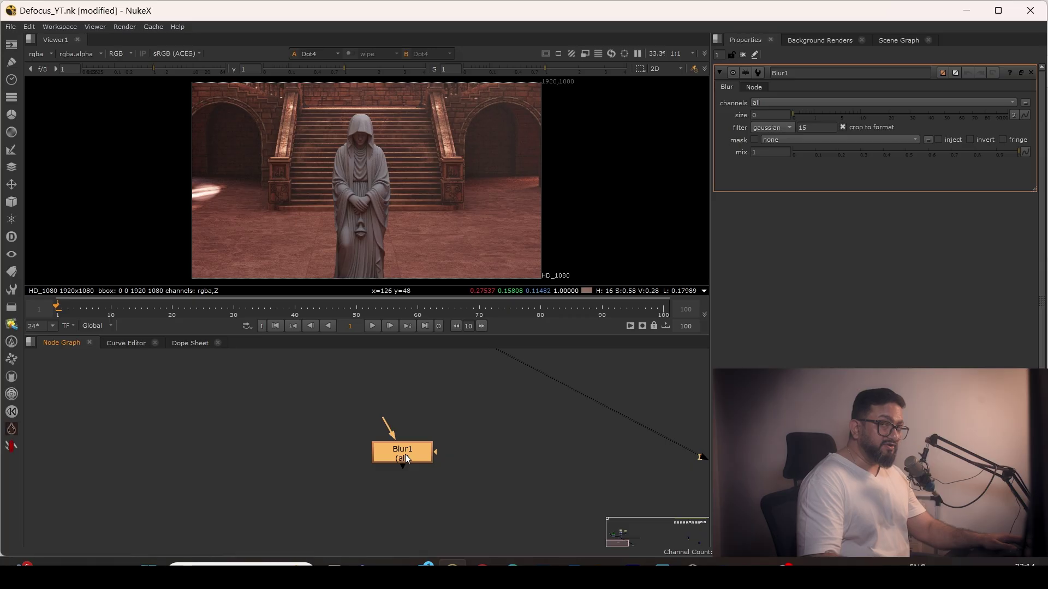
left_click_drag(455, 394, 300, 500)
left_click_drag(493, 378, 295, 504)
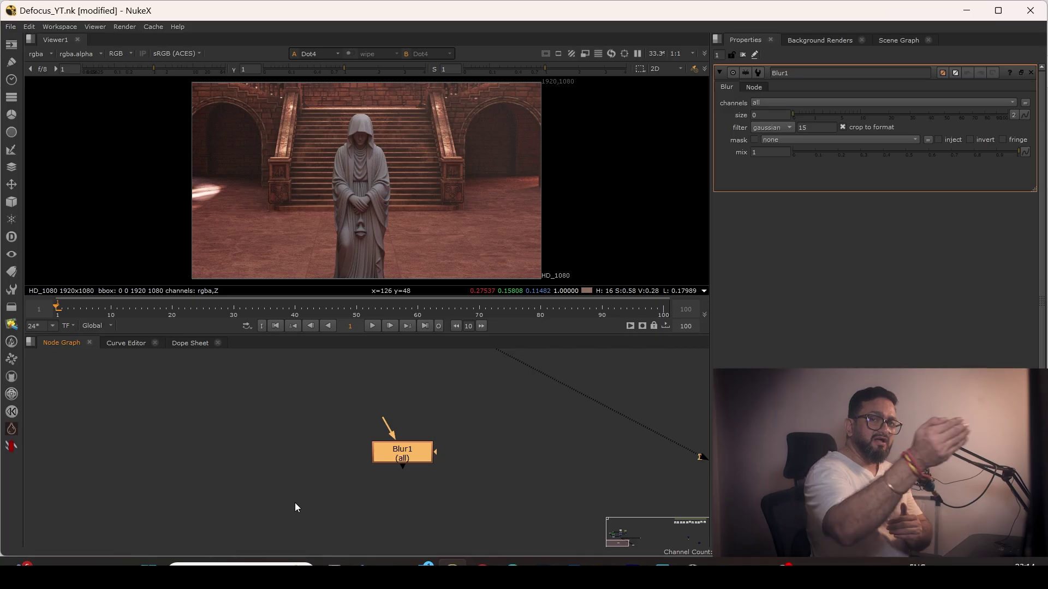
Step: Add a Defocus node and place it in line beside the Blur node
middle_click_drag(517, 480, 423, 448)
scroll(376, 469, "up", 2)
left_click(421, 446)
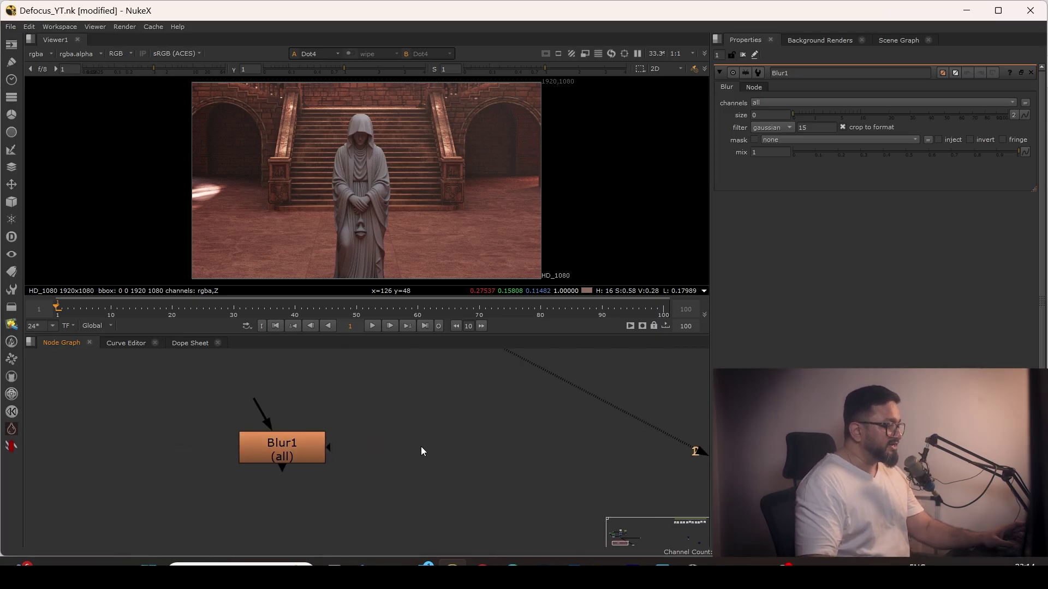
key("Tab")
type("defo")
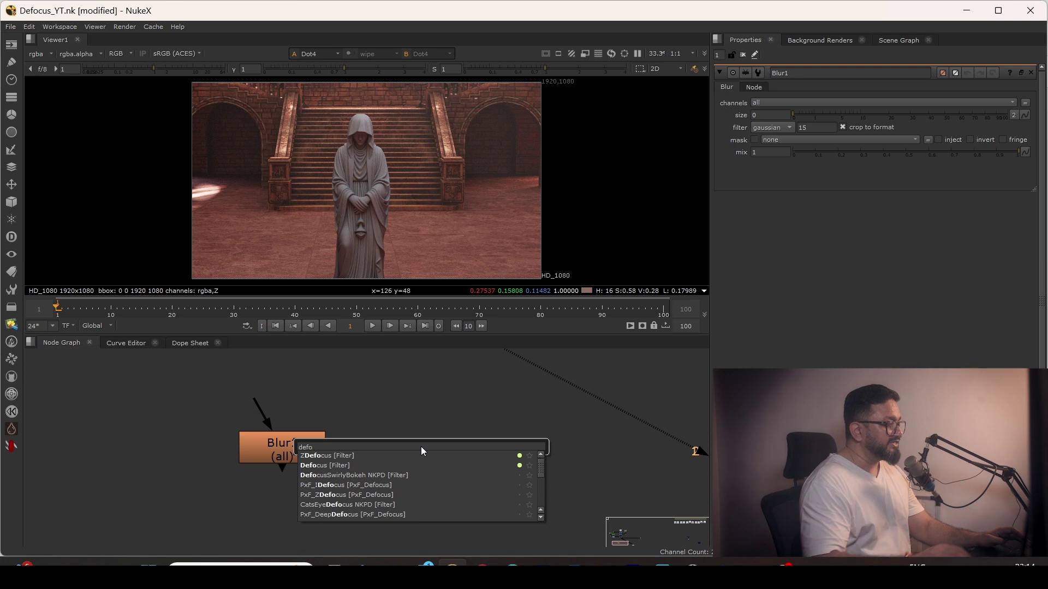
left_click(328, 466)
left_click_drag(411, 451, 418, 451)
left_click_drag(348, 386, 212, 480)
left_click_drag(433, 450, 437, 449)
key("f")
Step: Add a Convolve node and place it in the row beside the Defocus node
left_click(477, 444)
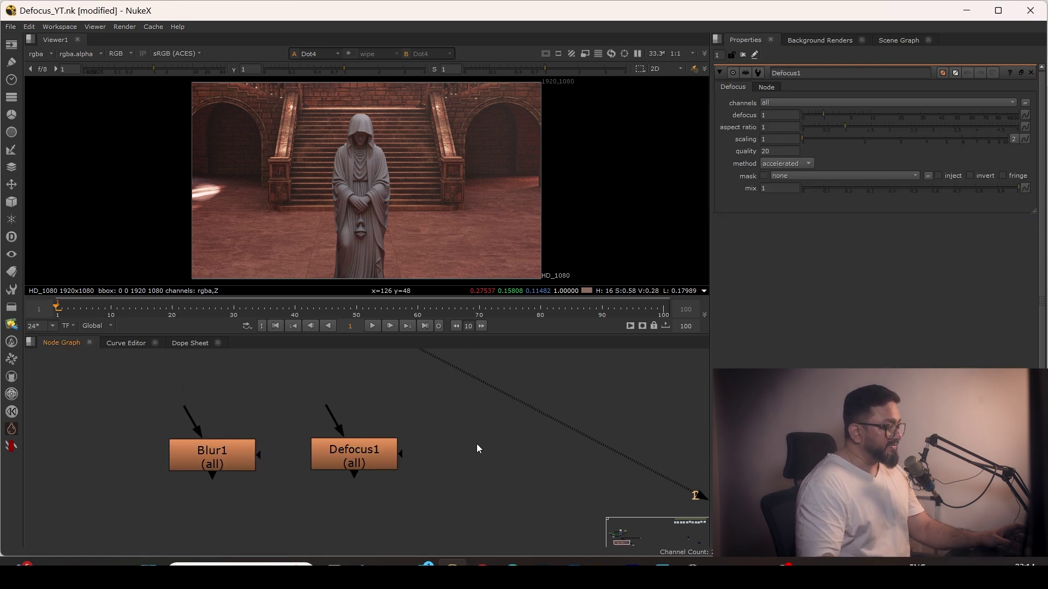
key("Tab")
type("con")
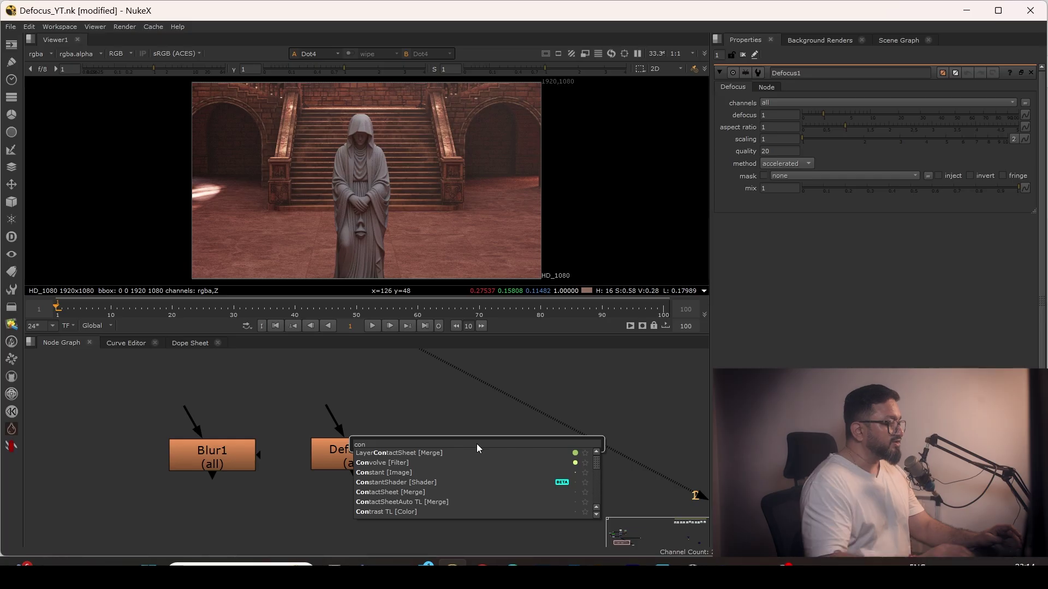
left_click(392, 462)
left_click(487, 444)
left_click_drag(417, 391, 89, 512)
middle_click_drag(494, 500, 430, 503)
left_click(440, 490)
left_click(424, 457)
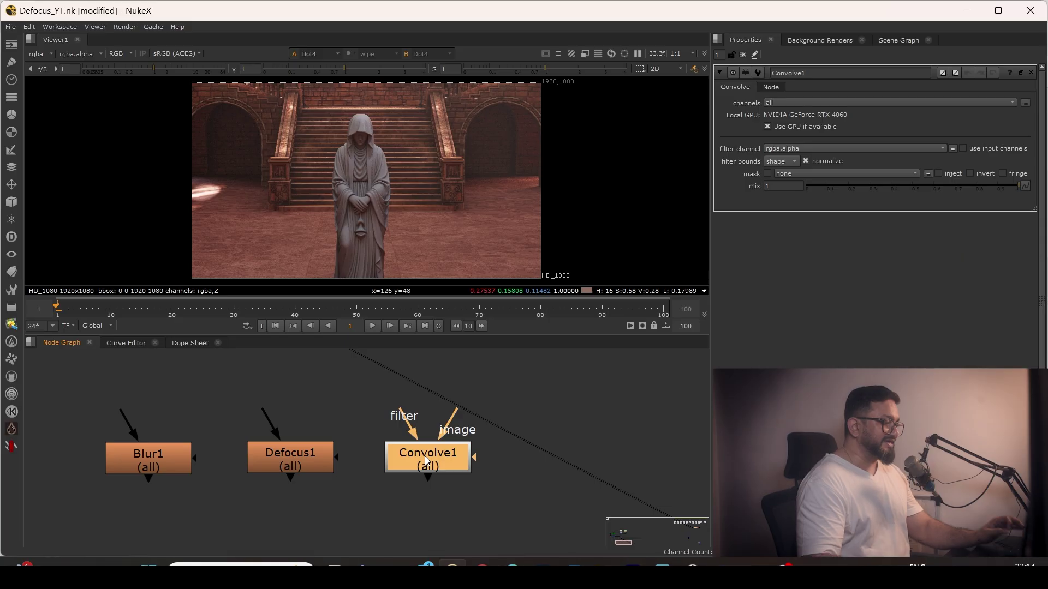
Step: Add a ZDefocus node and line it up beside the Convolve node
middle_click_drag(682, 440, 590, 449)
left_click(538, 430)
key("Tab")
type("zde")
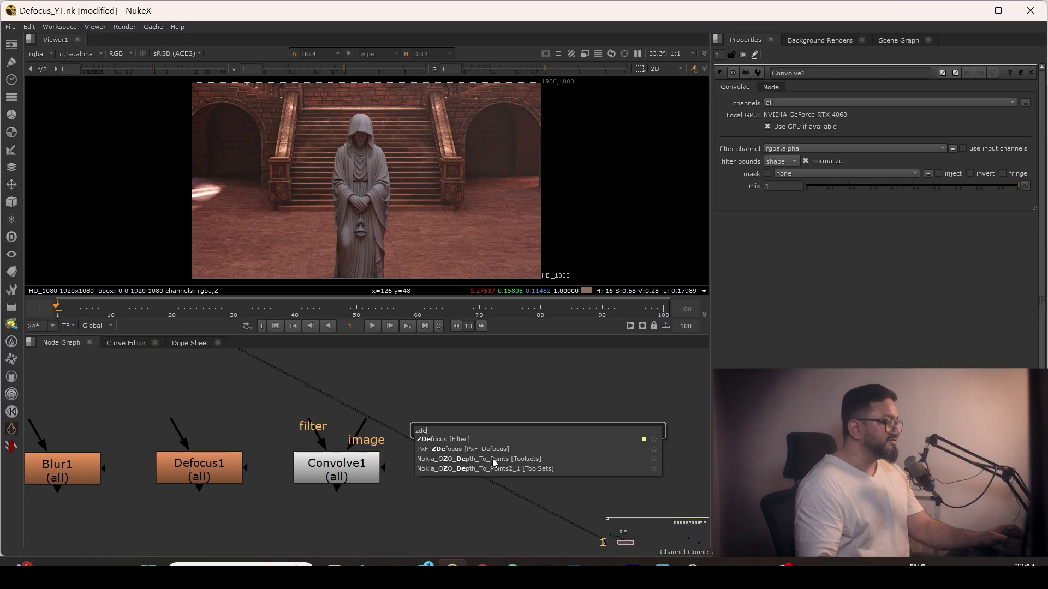
left_click(465, 439)
left_click_drag(516, 438, 425, 513)
scroll(520, 460, "down", 3)
left_click(585, 405)
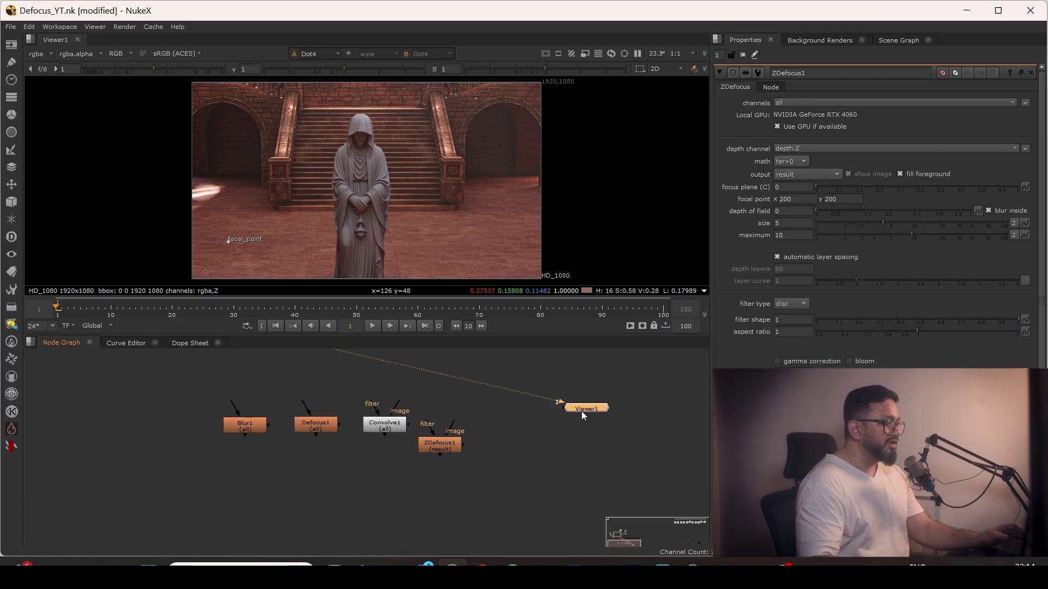
left_click_drag(447, 447, 464, 429)
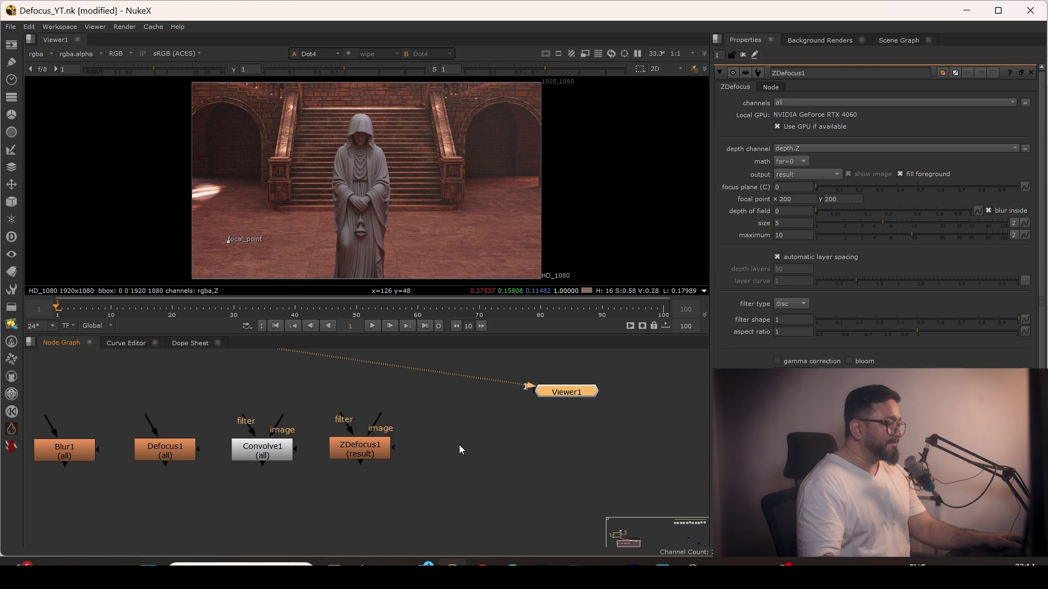
Step: Add a Bokeh node and place it at the end of the row beside ZDefocus
middle_click_drag(459, 445, 482, 434)
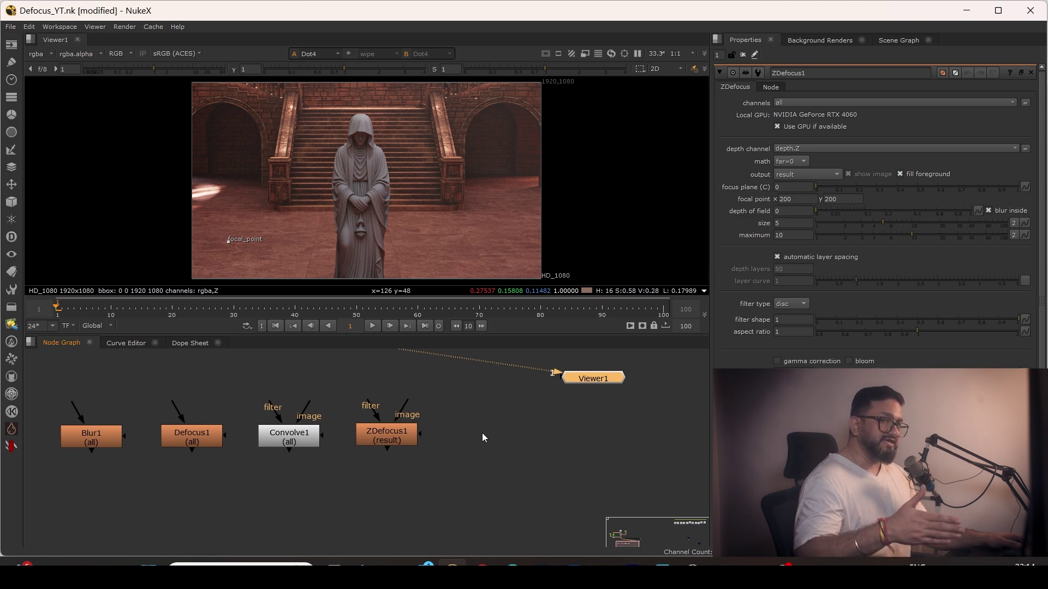
scroll(437, 437, "down", 1)
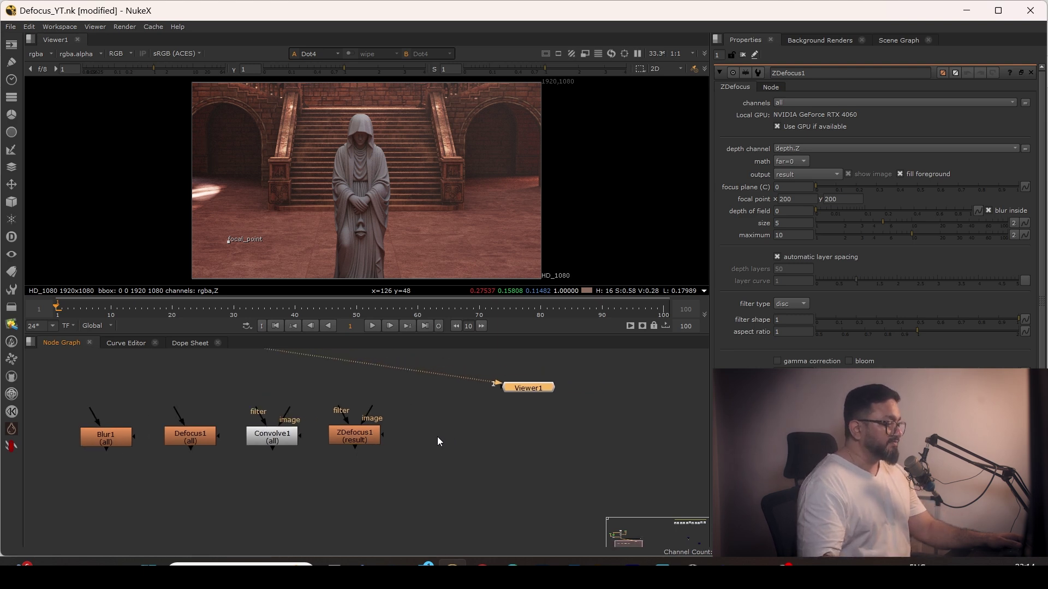
key("Tab")
type("boke")
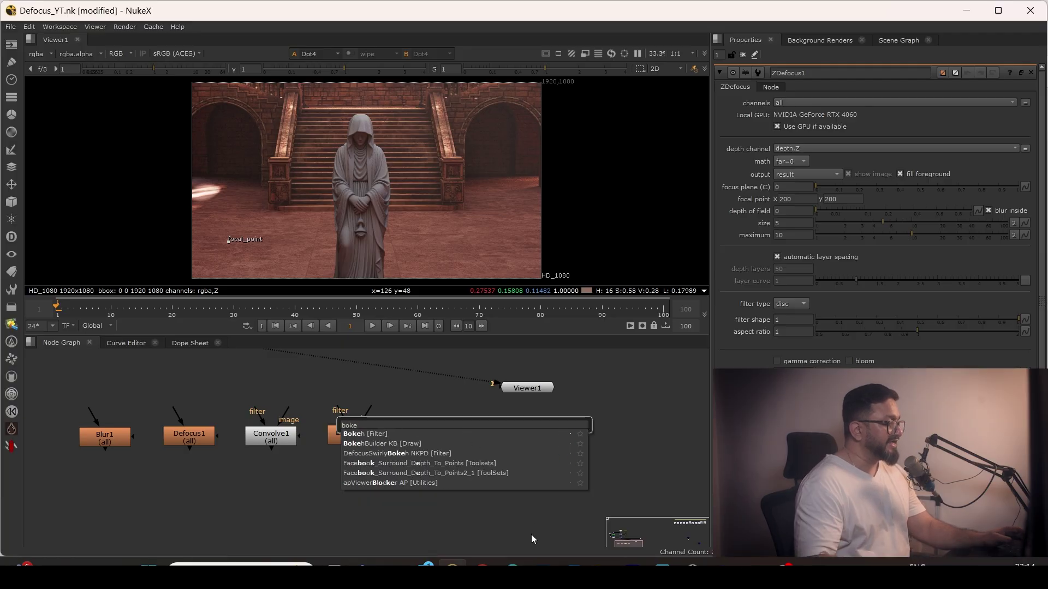
left_click(372, 434)
scroll(464, 434, "up", 2)
left_click_drag(450, 444, 451, 432)
left_click_drag(380, 364, 526, 505)
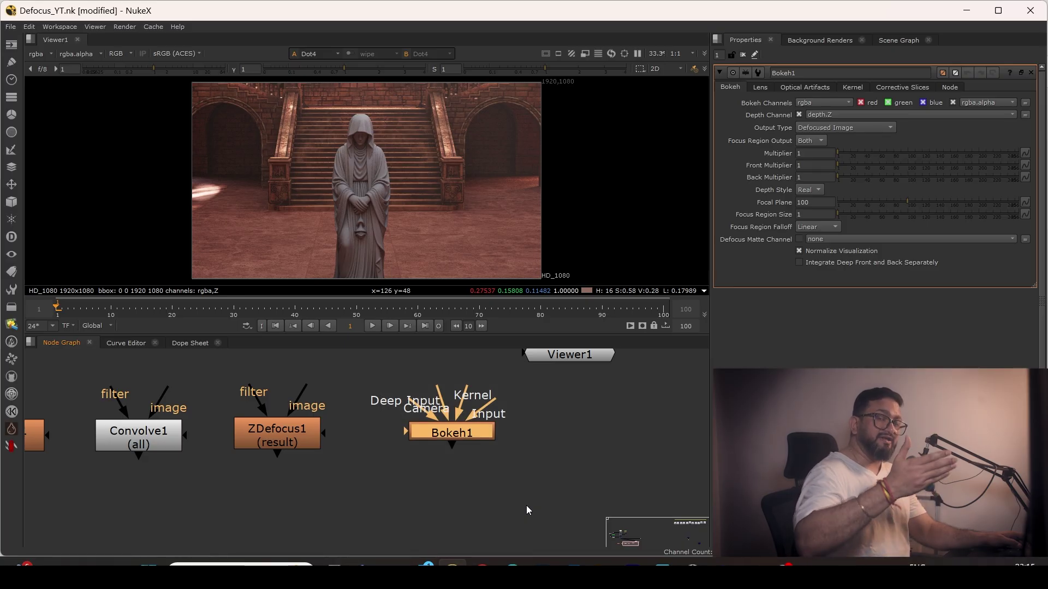
left_click_drag(363, 366, 534, 477)
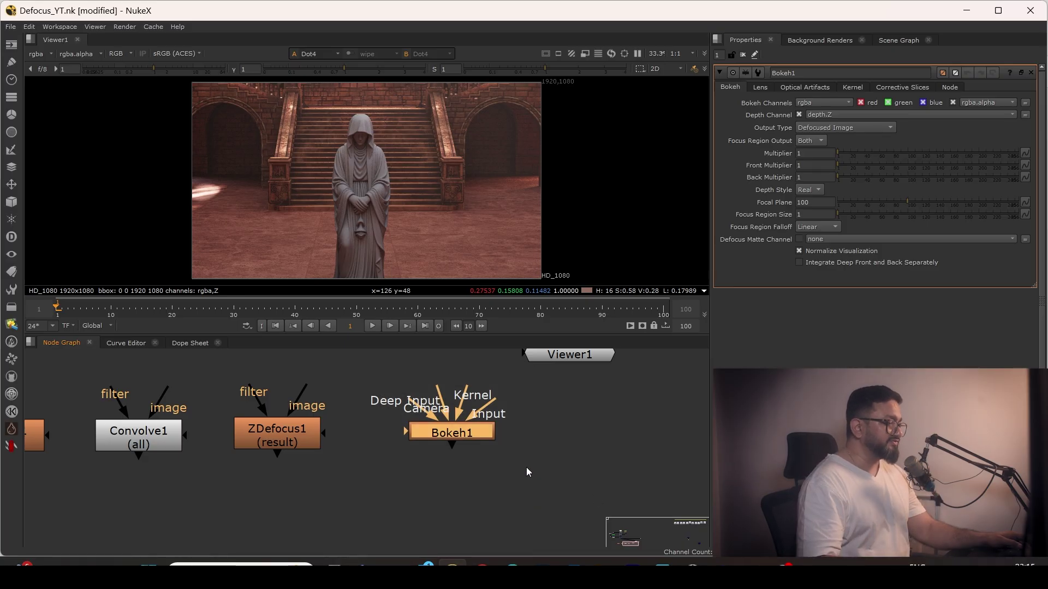
scroll(470, 437, "up", 2)
scroll(458, 428, "down", 2)
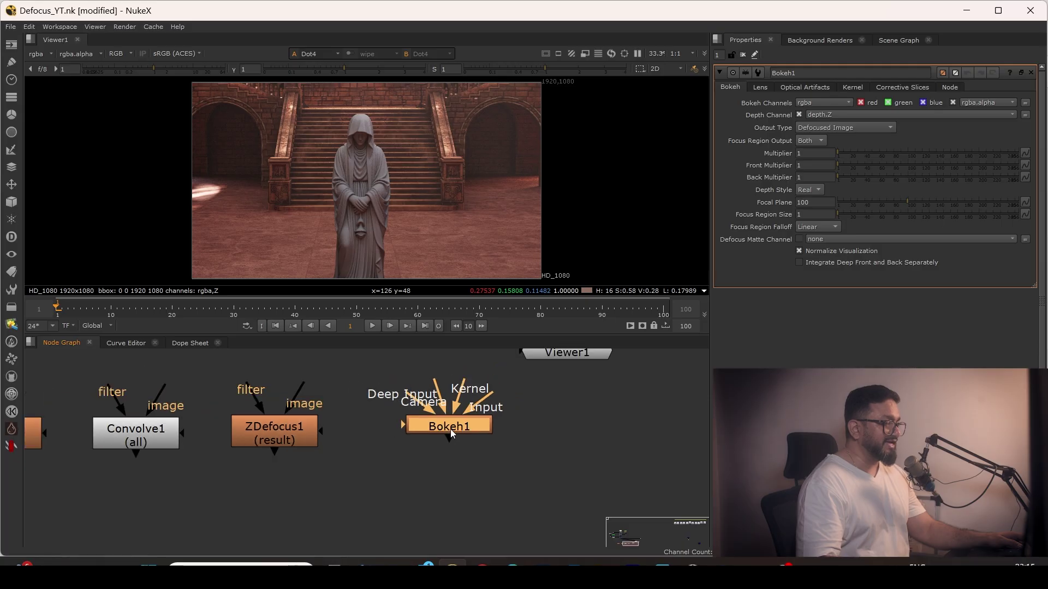
left_click_drag(384, 400, 537, 494)
left_click_drag(472, 461, 472, 466)
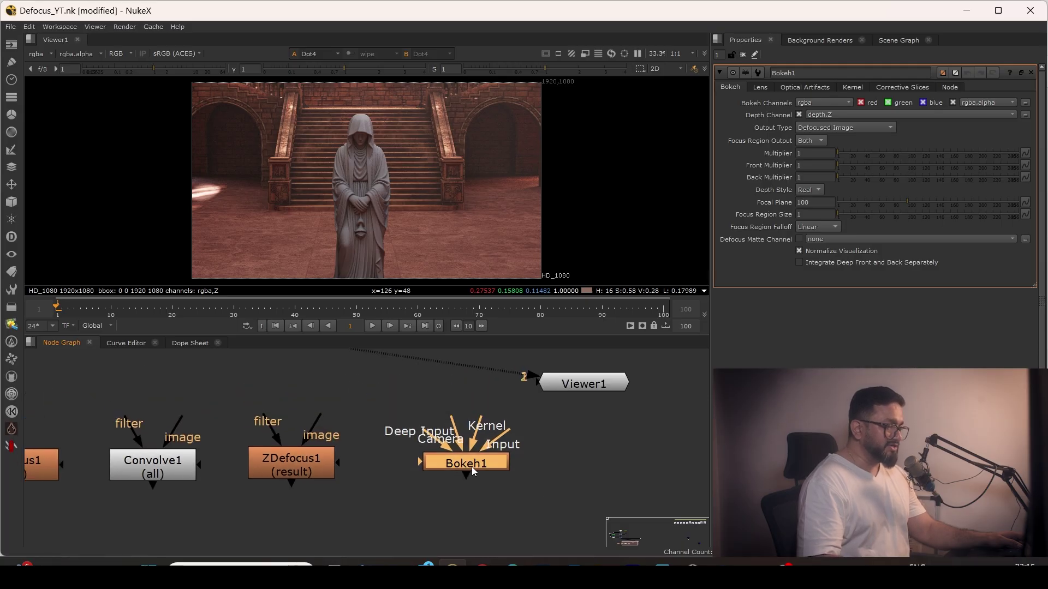
left_click_drag(381, 380, 536, 517)
right_click(537, 517)
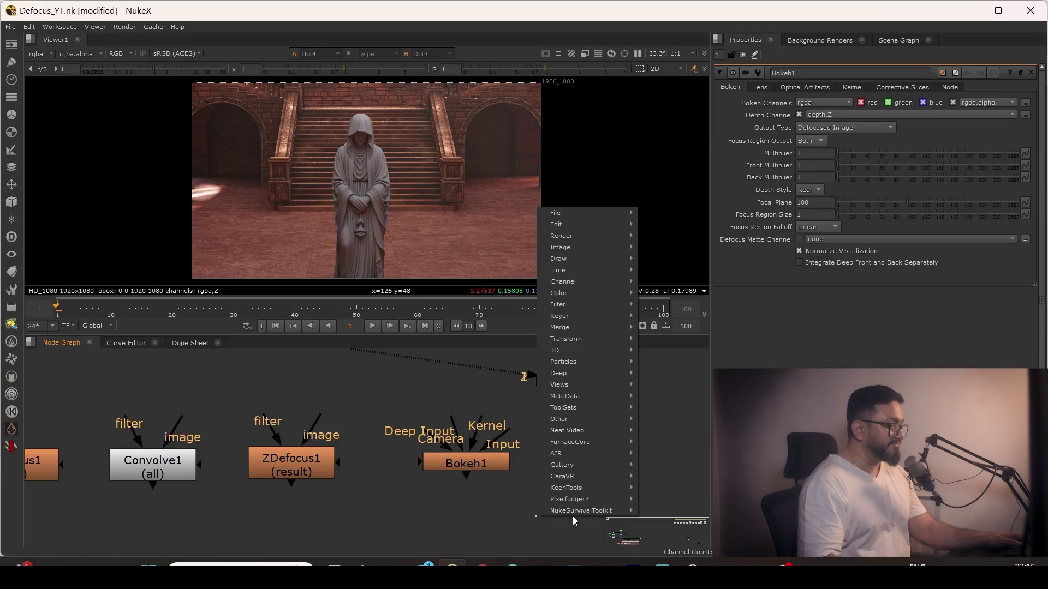
left_click(359, 497)
Step: Connect the Blur node's input to the dot below Merge1 and show the Blur output in the viewer
scroll(359, 497, "down", 5)
left_click_drag(416, 443, 620, 516)
scroll(429, 458, "up", 3)
left_click_drag(440, 472, 555, 504)
left_click(407, 435)
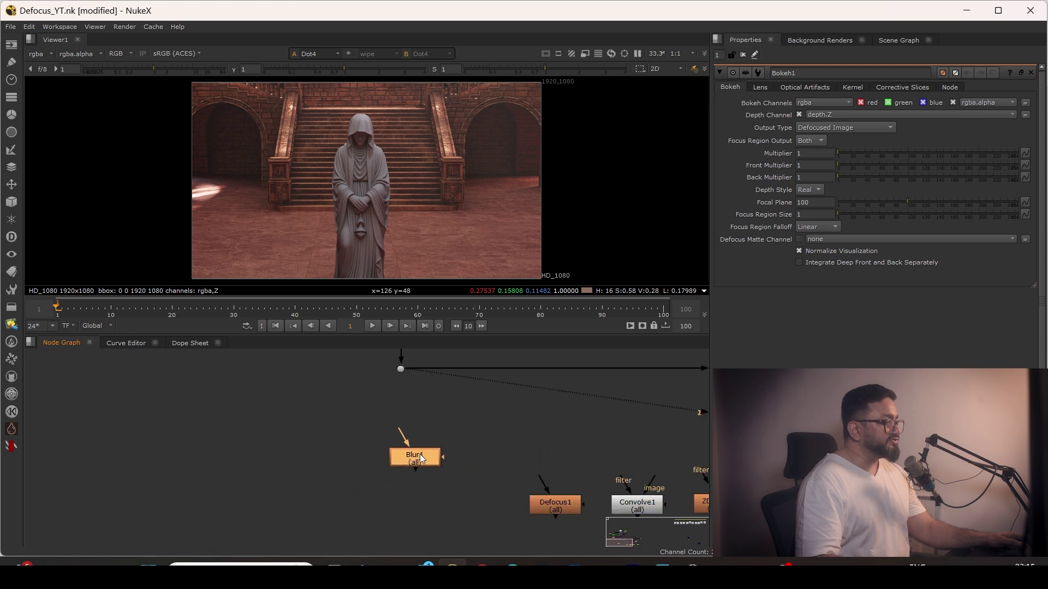
left_click_drag(405, 424, 401, 368)
left_click_drag(414, 452, 404, 453)
left_click_drag(479, 415, 355, 473)
key("1")
Step: Set the Blur size to 66 and compare the blurred image with the original up close
double_click(397, 453)
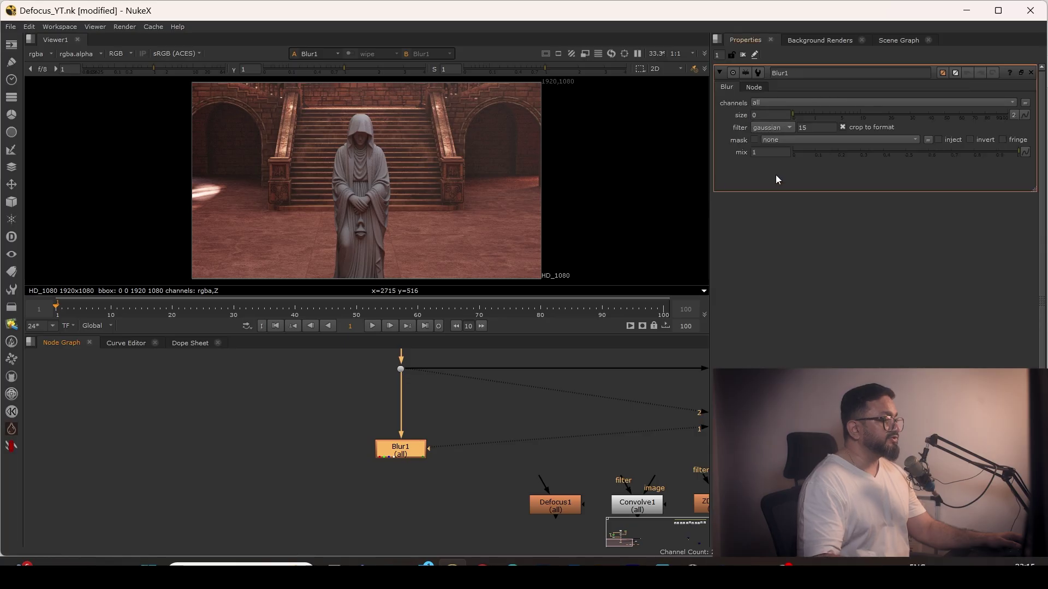
left_click_drag(798, 113, 965, 120)
scroll(372, 200, "up", 4)
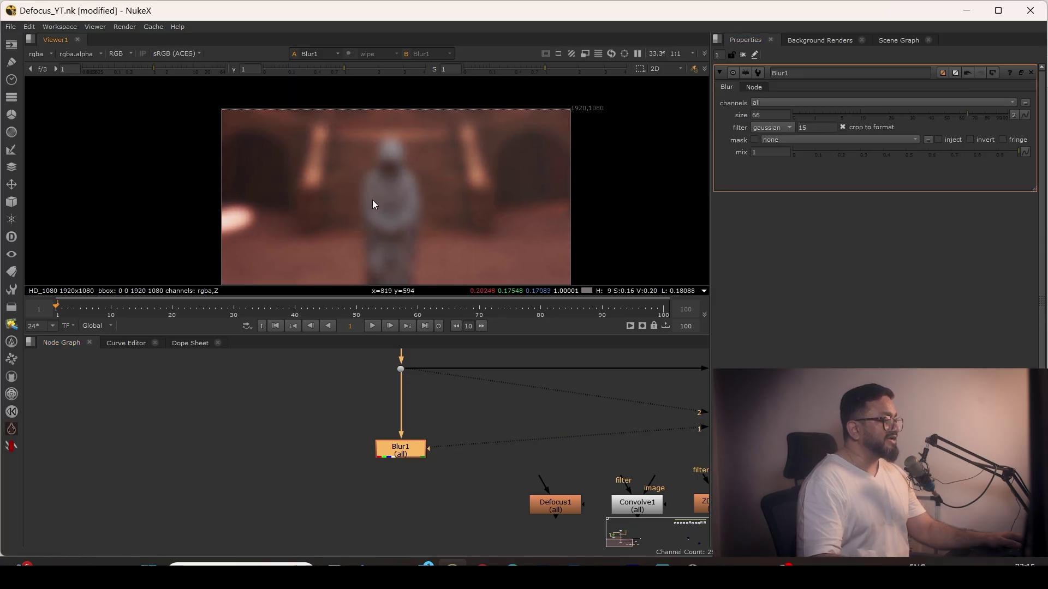
scroll(342, 154, "up", 3)
middle_click_drag(549, 153, 327, 175)
middle_click_drag(542, 173, 460, 229)
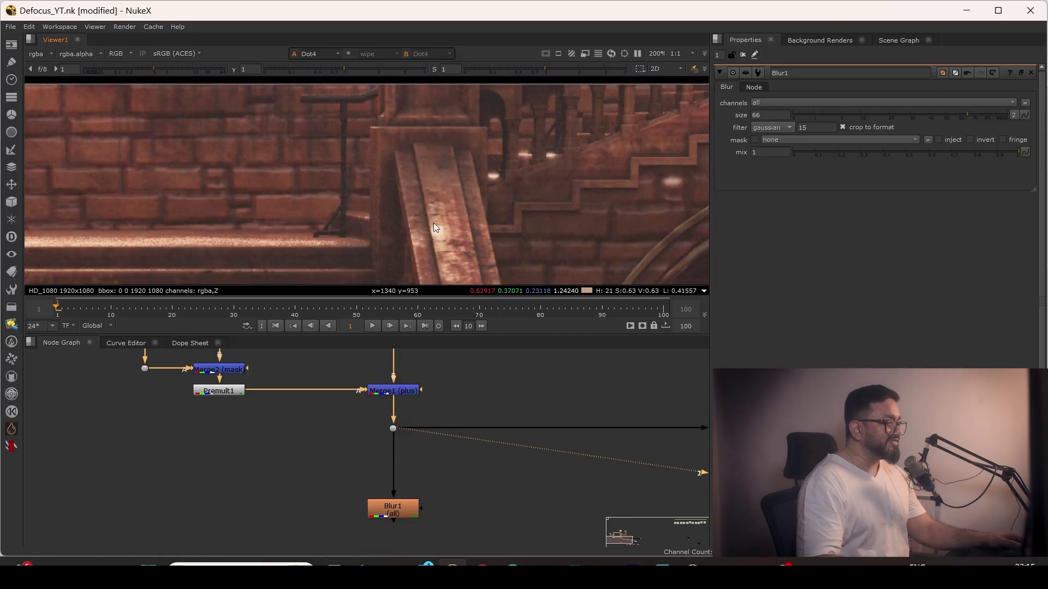
key("1")
scroll(469, 143, "down", 8)
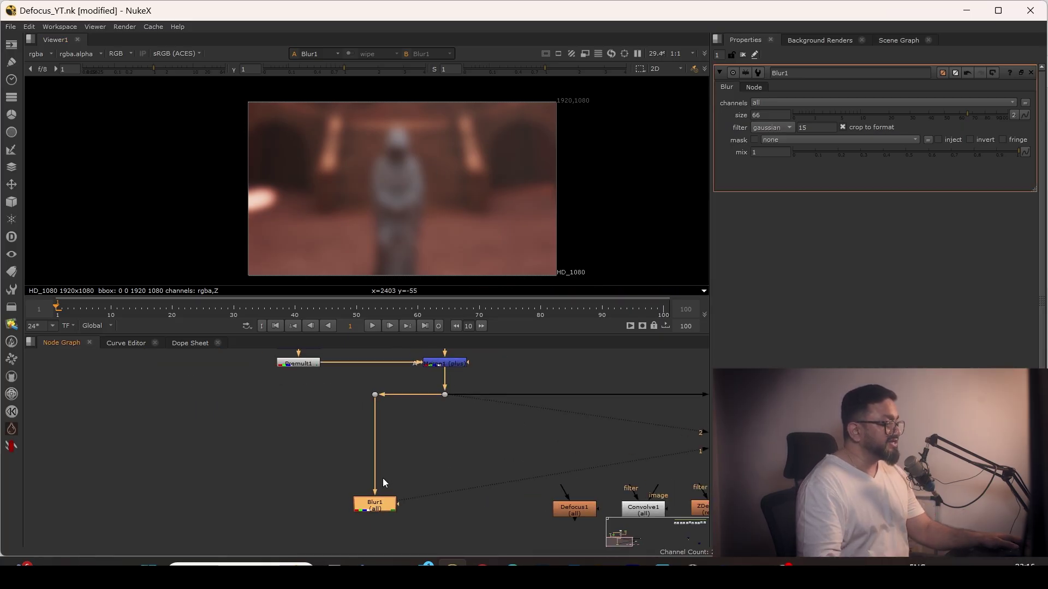
Step: Move the Blur branch aside and connect the Defocus node to the dot below Merge1
left_click_drag(374, 510, 375, 497)
left_click_drag(339, 387, 359, 493)
left_click_drag(570, 507, 449, 453)
left_click_drag(453, 404, 445, 396)
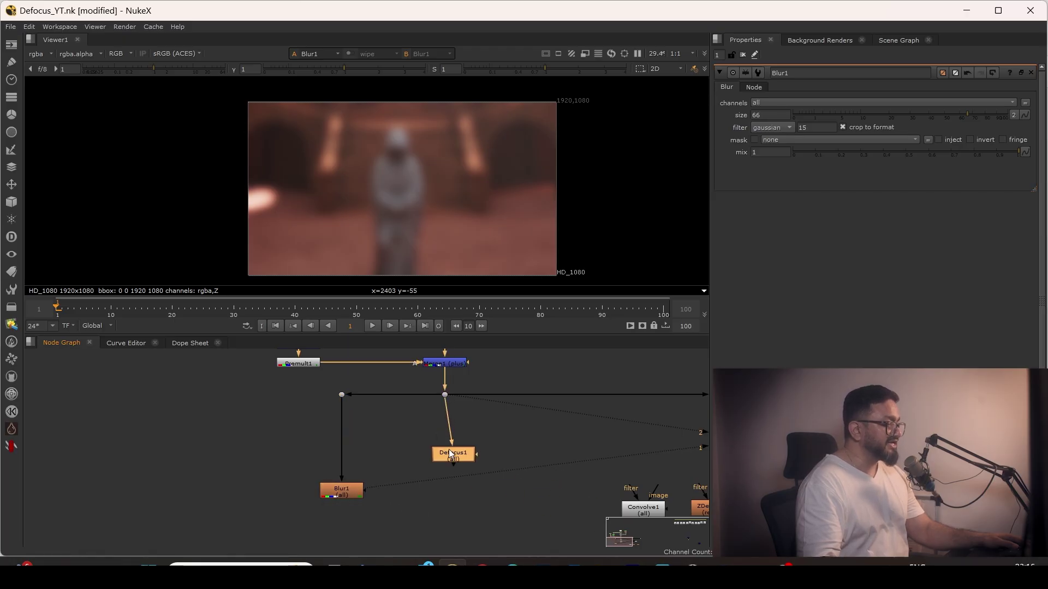
Step: Show the Defocus node's output in the viewer and set its defocus amount to 51.5
double_click(441, 501)
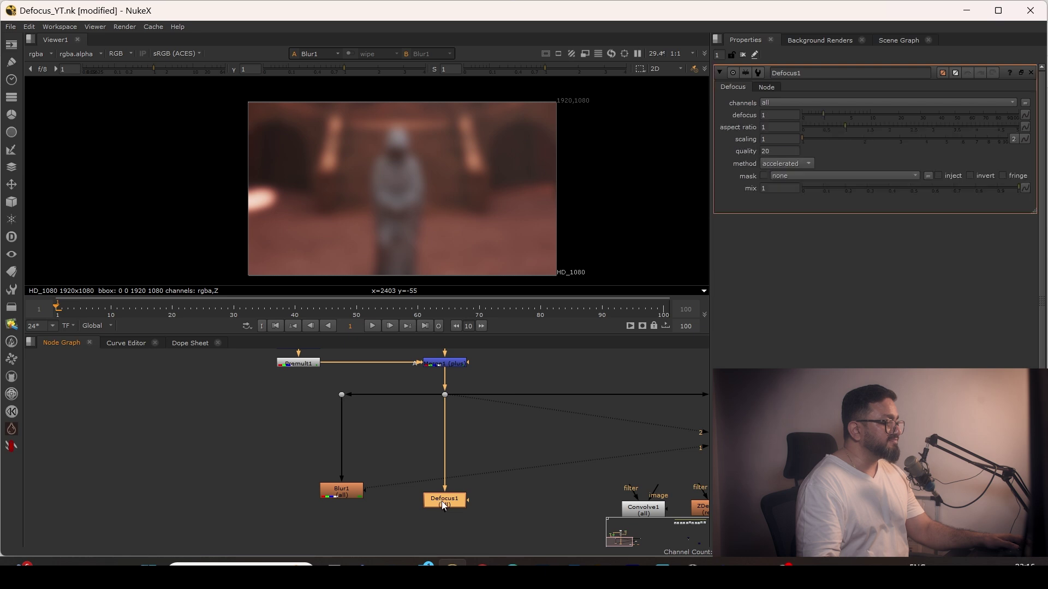
key("1")
left_click_drag(827, 115, 955, 123)
Step: Examine the highlights in the defocused image up close and compare the Defocus output with the Blur output
scroll(437, 156, "up", 2)
middle_click_drag(409, 176, 603, 188)
middle_click_drag(352, 222, 430, 205)
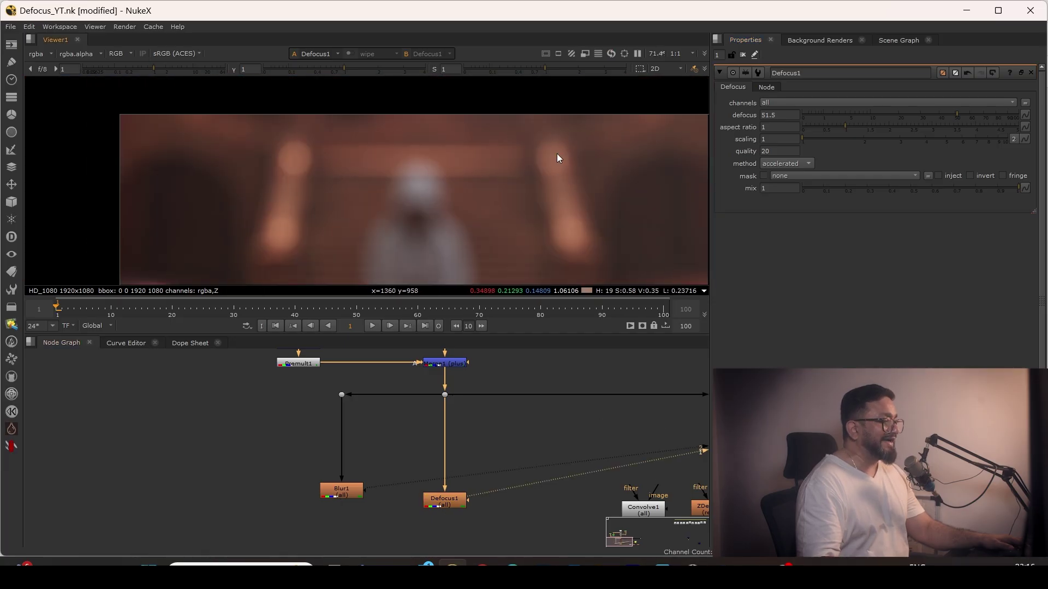
scroll(557, 153, "up", 3)
scroll(539, 133, "down", 3)
middle_click_drag(551, 118, 467, 220)
scroll(545, 192, "up", 2)
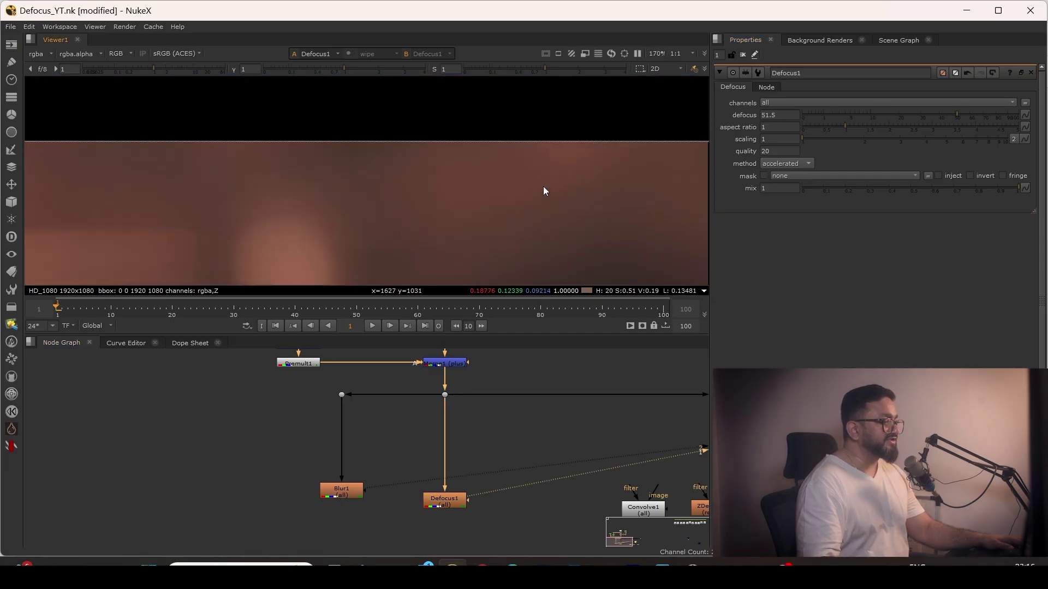
scroll(524, 164, "up", 3)
left_click_drag(548, 101, 332, 224)
key("2")
key("1")
scroll(473, 189, "down", 7)
key("2")
mouse_move(415, 234)
middle_mouse_down()
mouse_move(488, 192)
mouse_move(497, 168)
middle_mouse_up()
key("1")
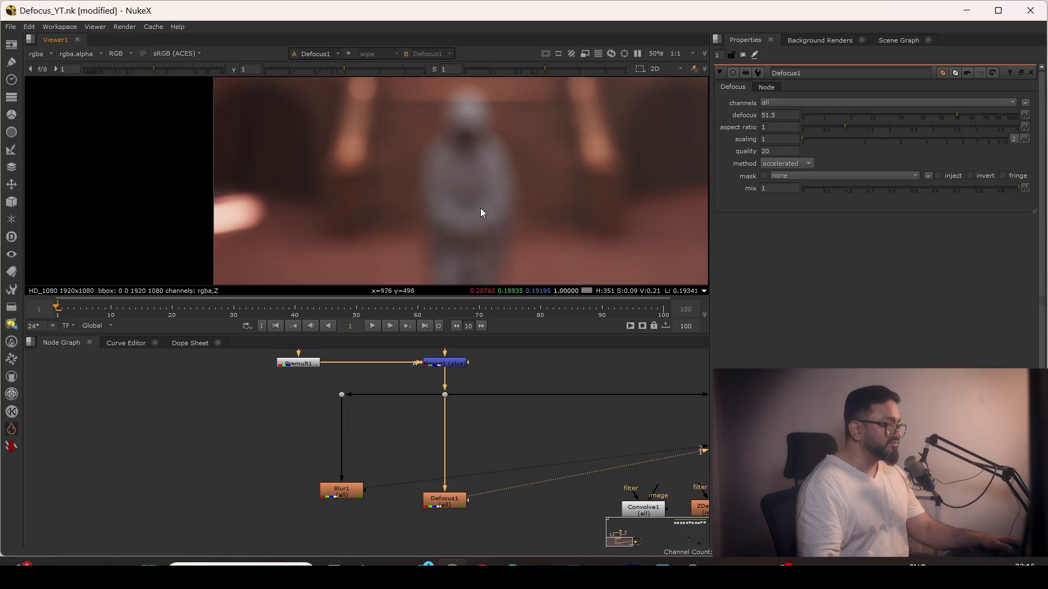
scroll(548, 155, "up", 6)
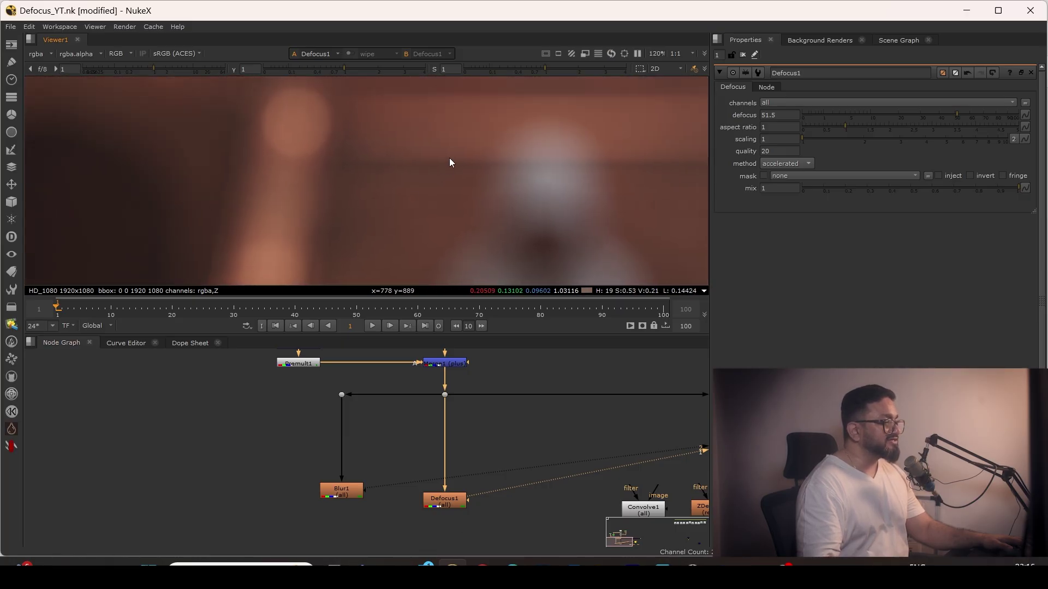
left_click_drag(355, 91, 139, 204)
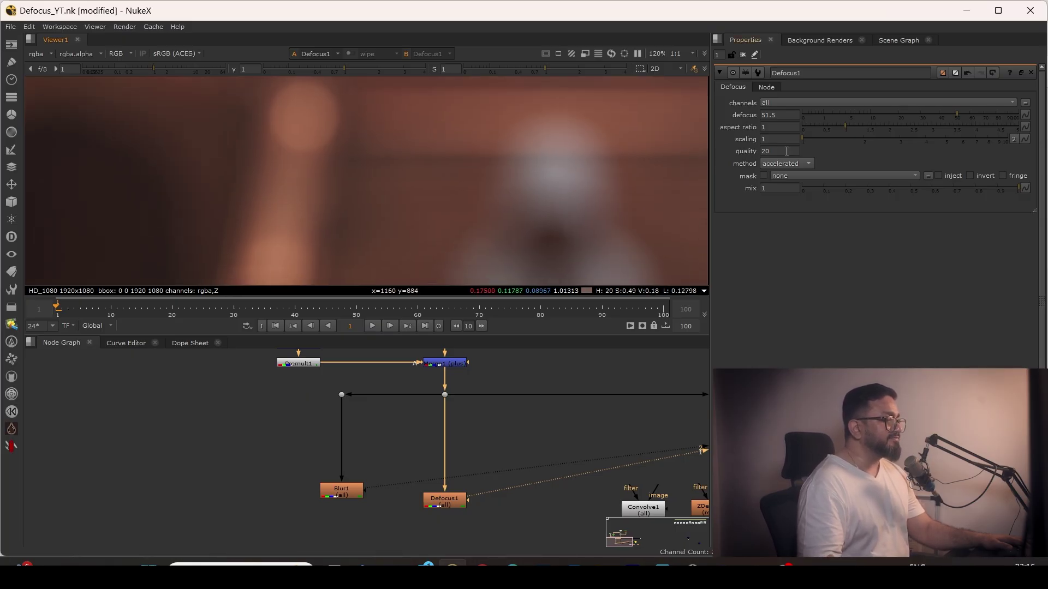
Step: Set the Defocus node's aspect ratio to 1.68
left_click_drag(844, 127, 874, 130)
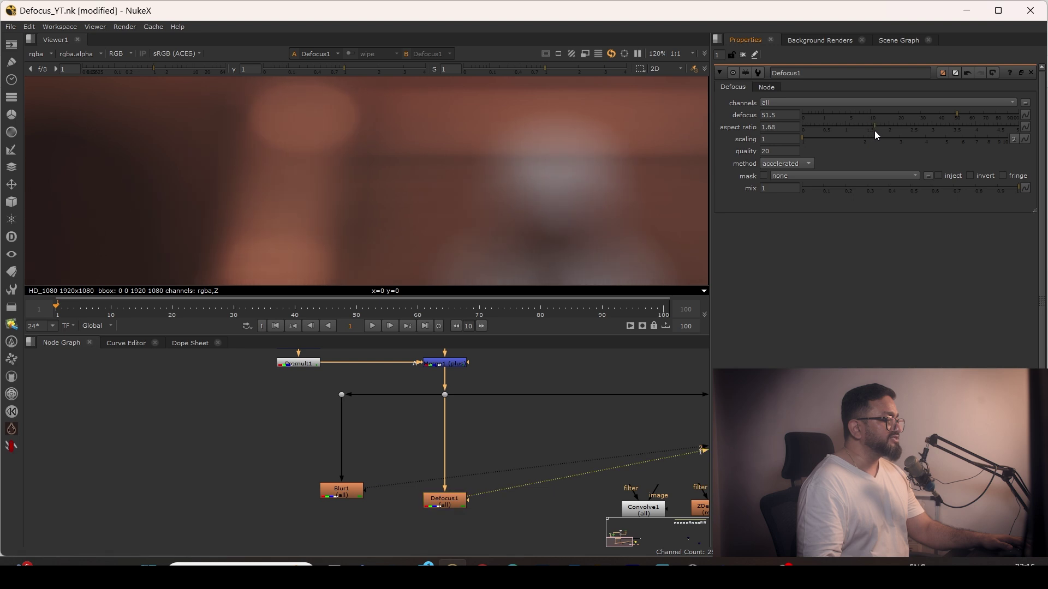
Step: Try an aspect ratio of 2 on the Defocus node and reset it to 1
double_click(793, 129)
type("2")
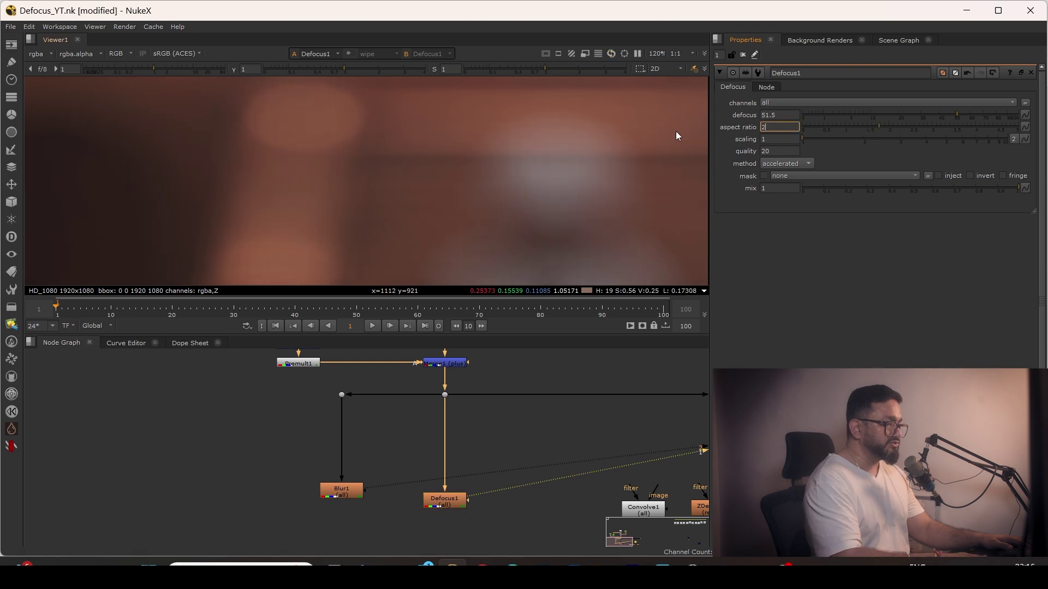
scroll(413, 136, "down", 3)
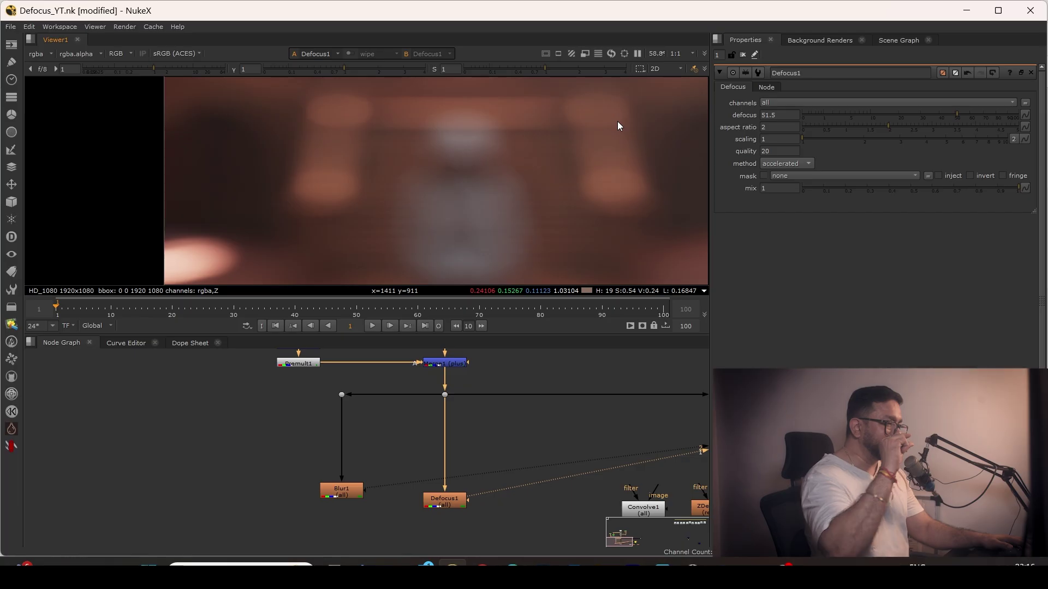
left_click(844, 131)
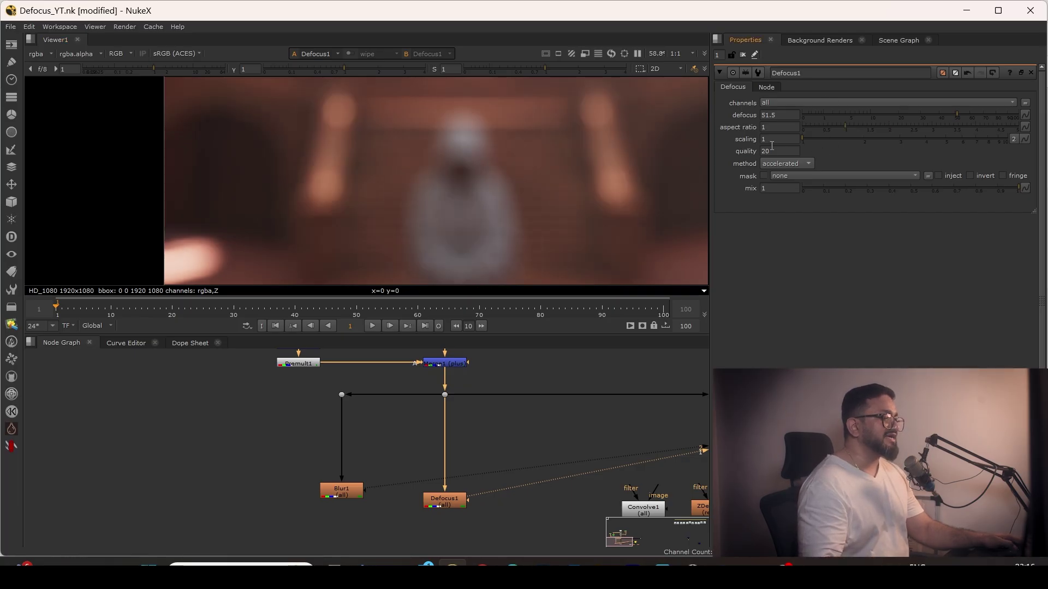
Step: Split the Defocus node's scaling into separate width and height values and set the width to 2
left_click(1014, 139)
double_click(785, 139)
type("2")
key("Return")
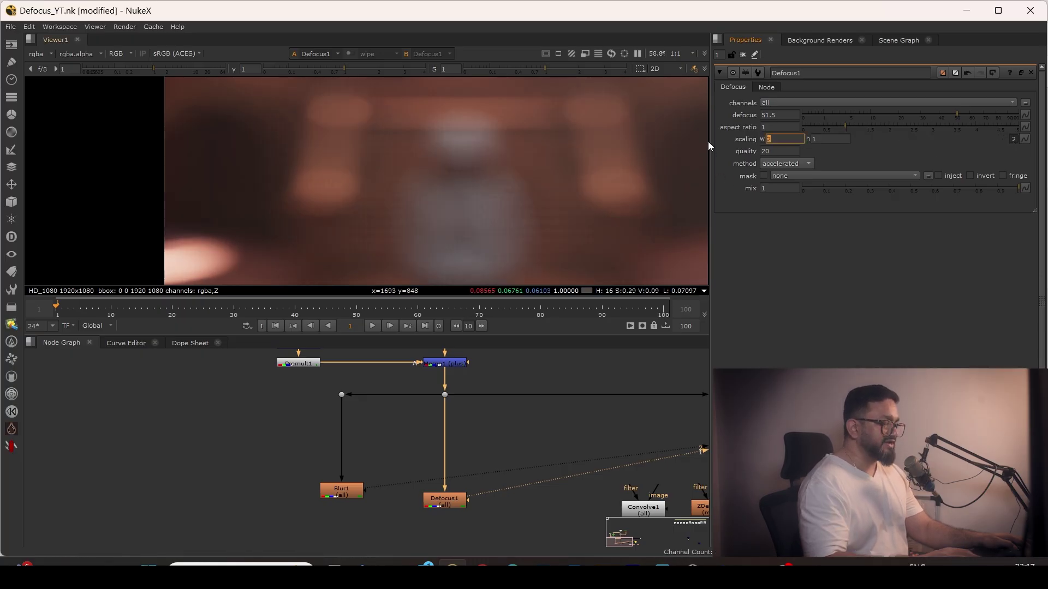
Step: Set the scaling width to 1 and height to 2, and return scaling to a single uniform value of 1
type("1")
key("Return")
key("Tab")
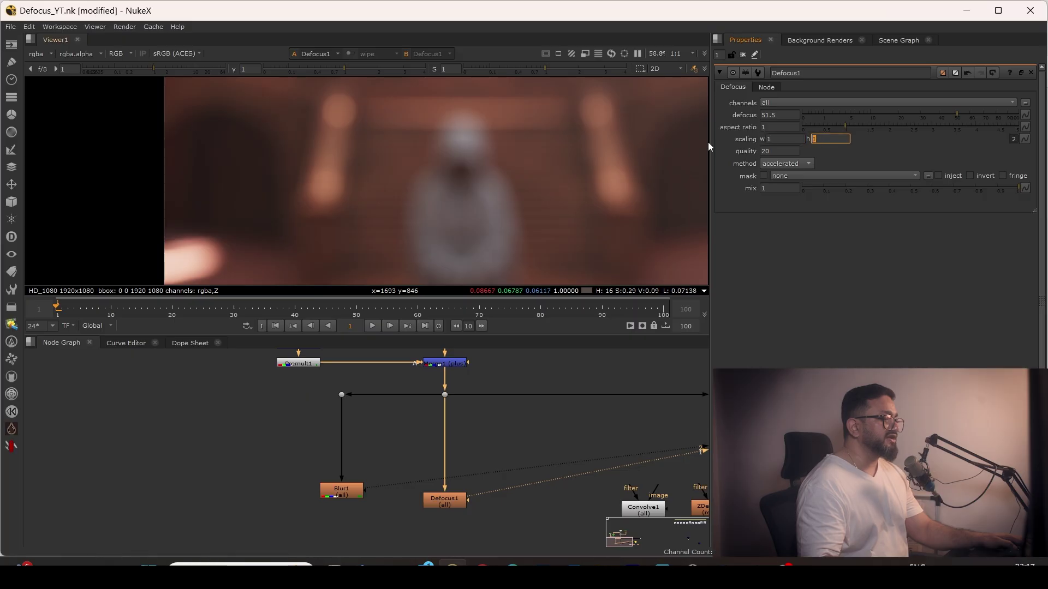
type("2")
key("Return")
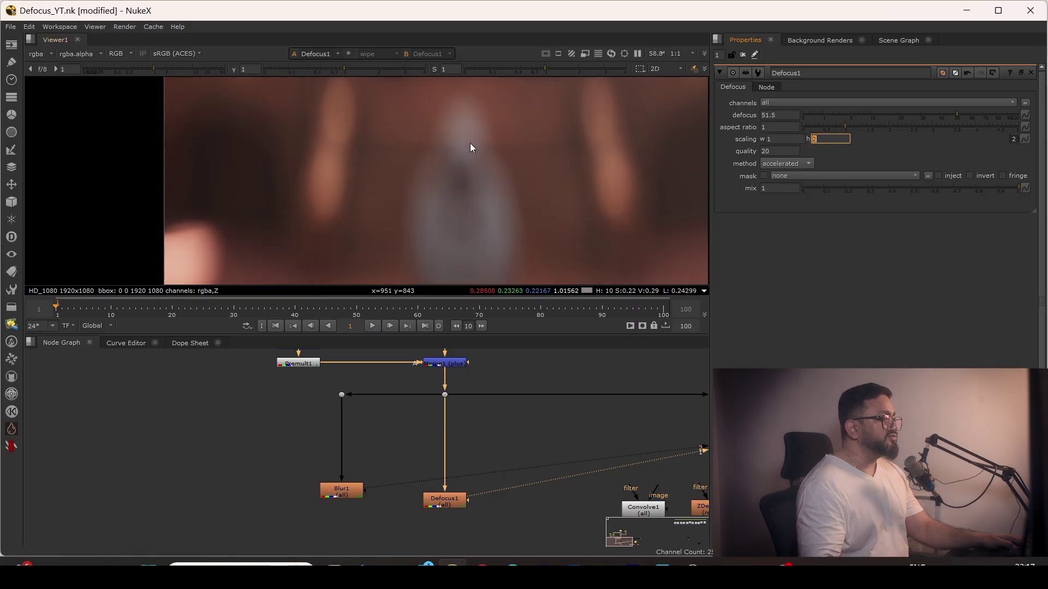
scroll(472, 147, "down", 3)
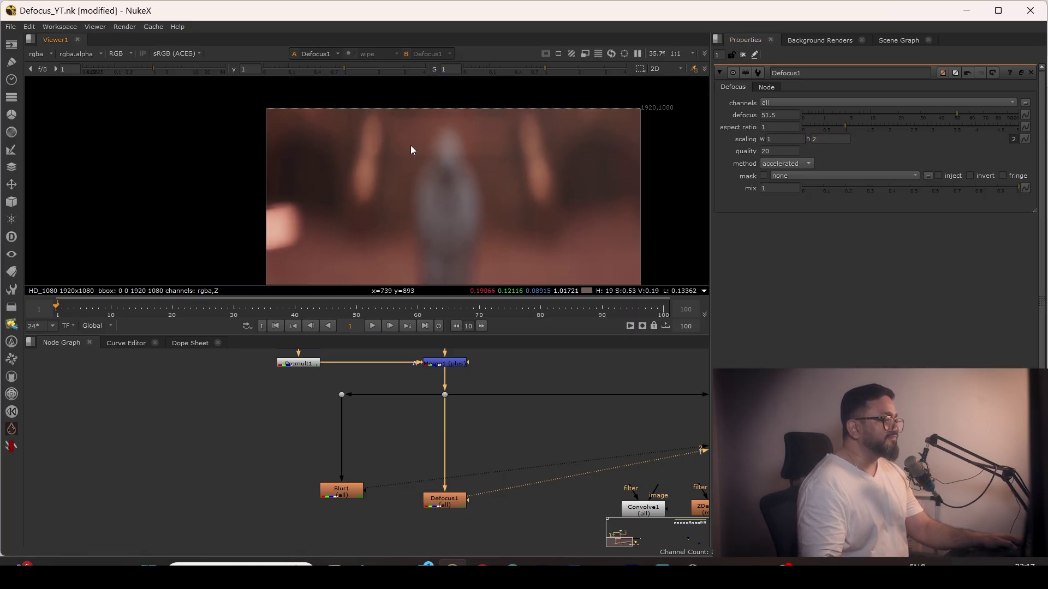
left_click(1013, 139)
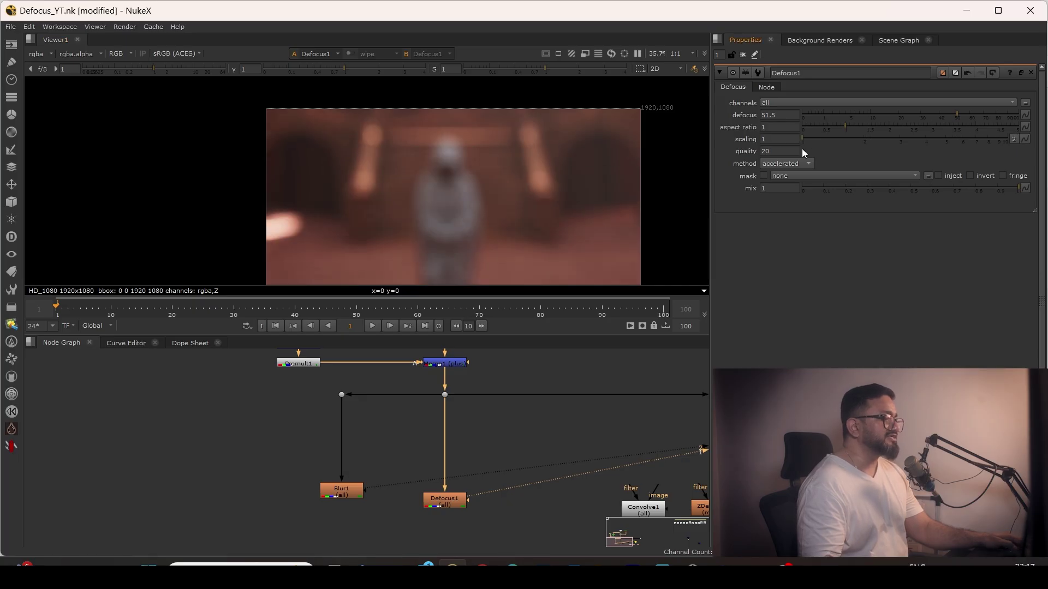
Step: Move the Convolve node closer to Defocus1 and add a dot on the horizontal pipe above it
scroll(532, 146, "up", 6)
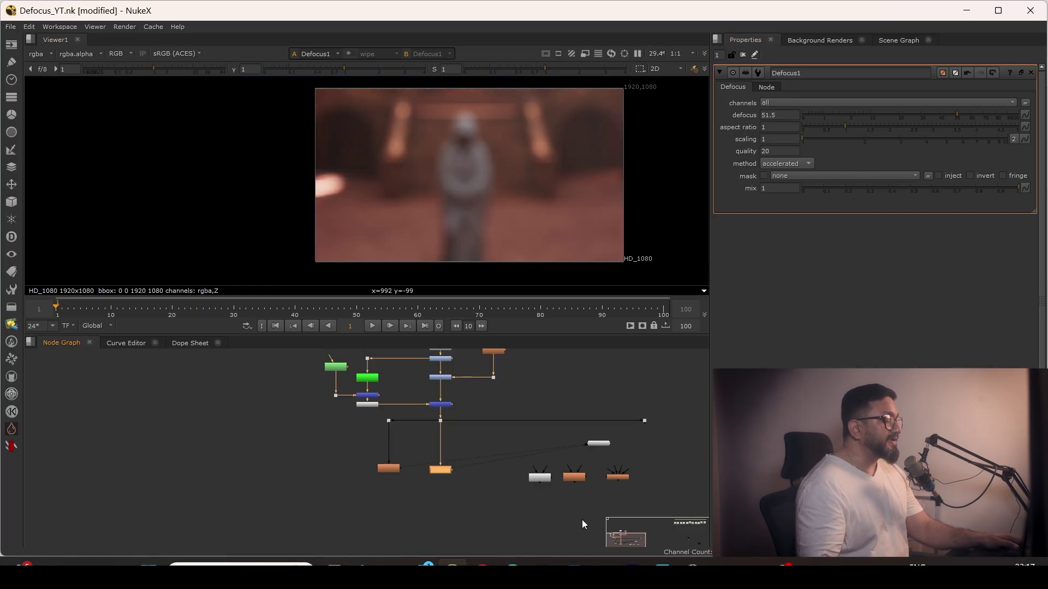
scroll(386, 442, "up", 3)
left_click_drag(338, 451, 493, 510)
key("f")
left_click_drag(484, 512, 460, 512)
left_click_drag(80, 434, 377, 532)
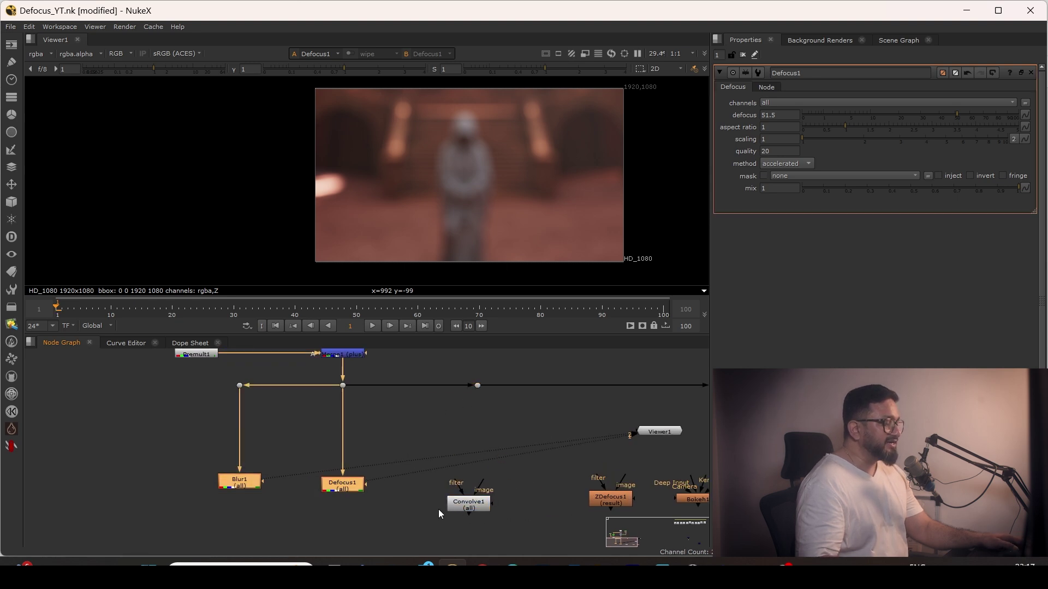
Step: Connect the Convolve node's image input to the dot above it and show the node in the viewer
scroll(442, 513, "up", 3)
middle_click_drag(513, 490, 433, 491)
scroll(433, 491, "up", 2)
left_click_drag(433, 473, 429, 388)
left_click(434, 435)
scroll(434, 445, "down", 5)
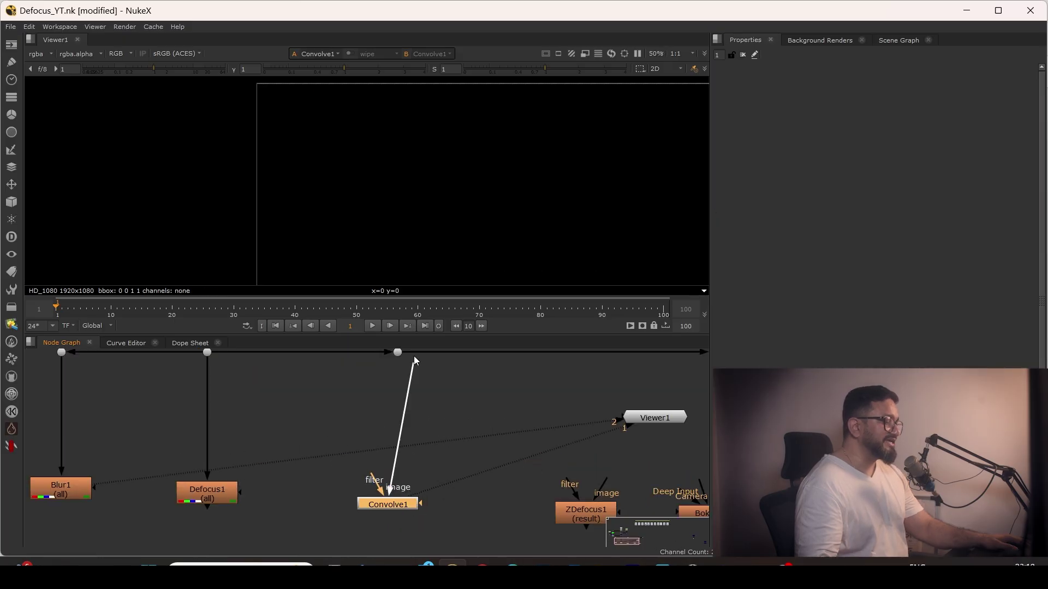
left_click_drag(416, 360, 398, 372)
left_click_drag(387, 525, 395, 532)
middle_click_drag(382, 508, 372, 481)
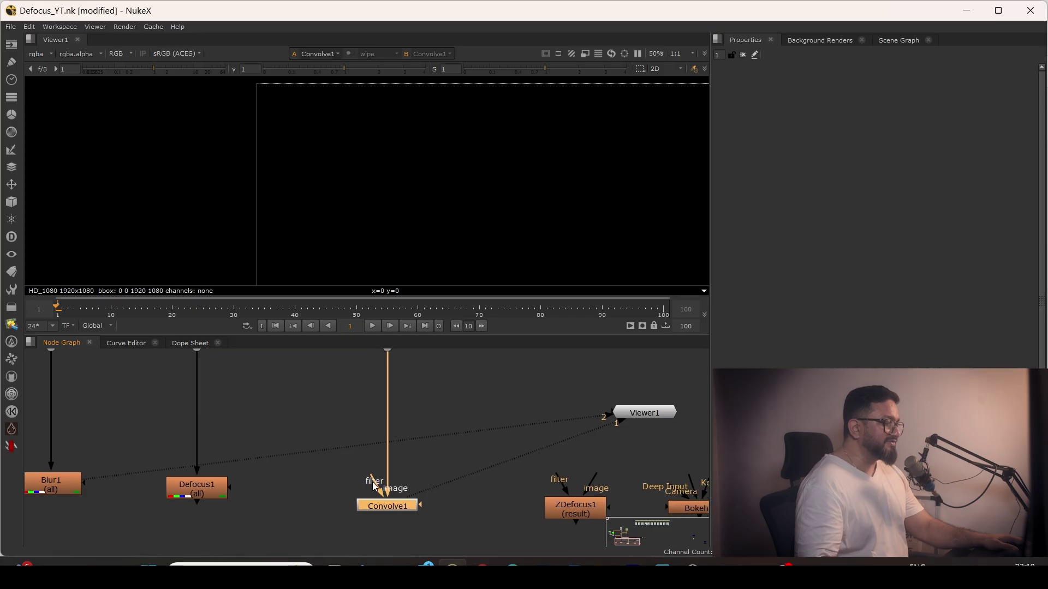
left_click_drag(347, 471, 375, 457)
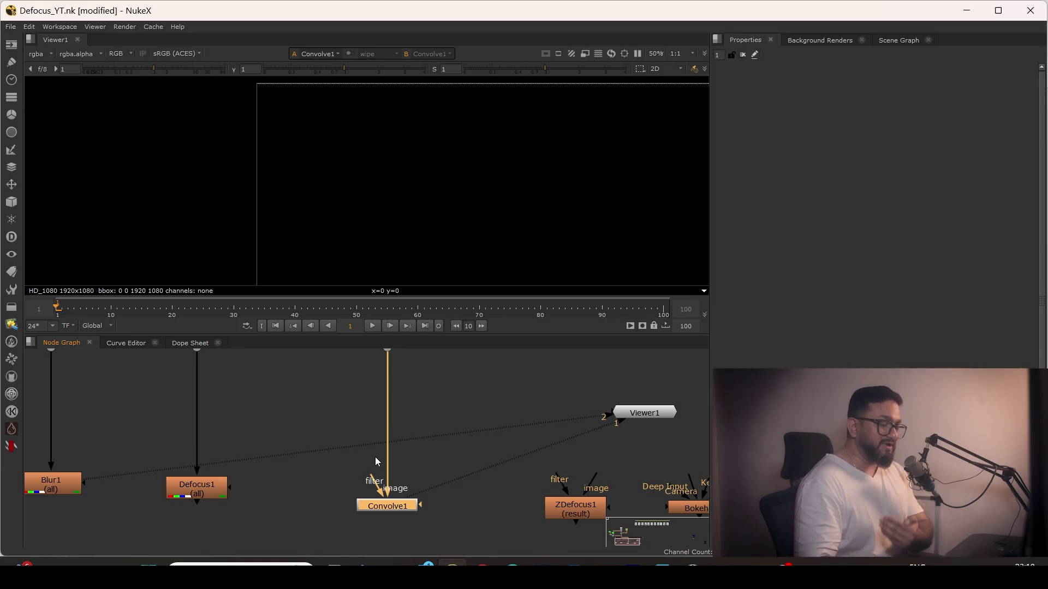
Step: Connect the Convolve node's filter input to the Read9 kernel image in the BokehShape backdrop
scroll(376, 496, "down", 1)
scroll(377, 494, "down", 2)
scroll(392, 447, "up", 3)
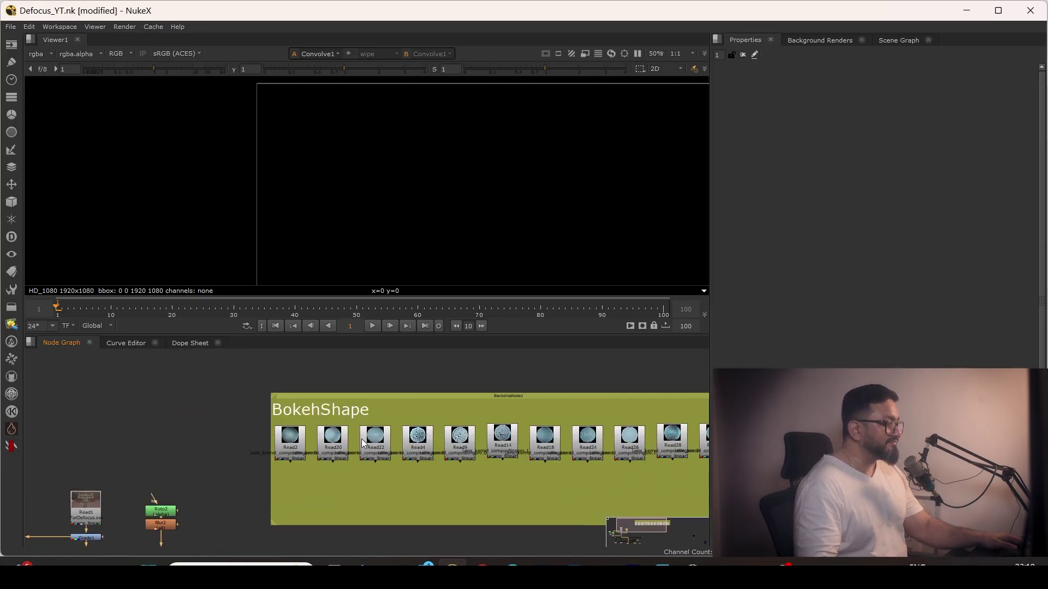
scroll(237, 442, "up", 2)
scroll(244, 467, "down", 3)
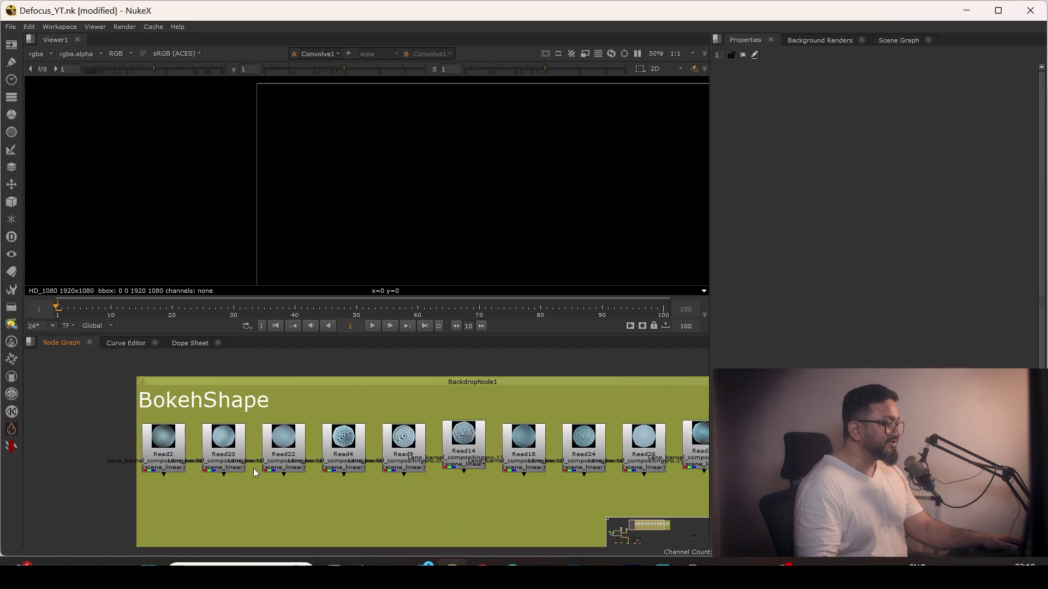
scroll(251, 487, "up", 1)
middle_click_drag(246, 538, 306, 400)
scroll(297, 420, "down", 4)
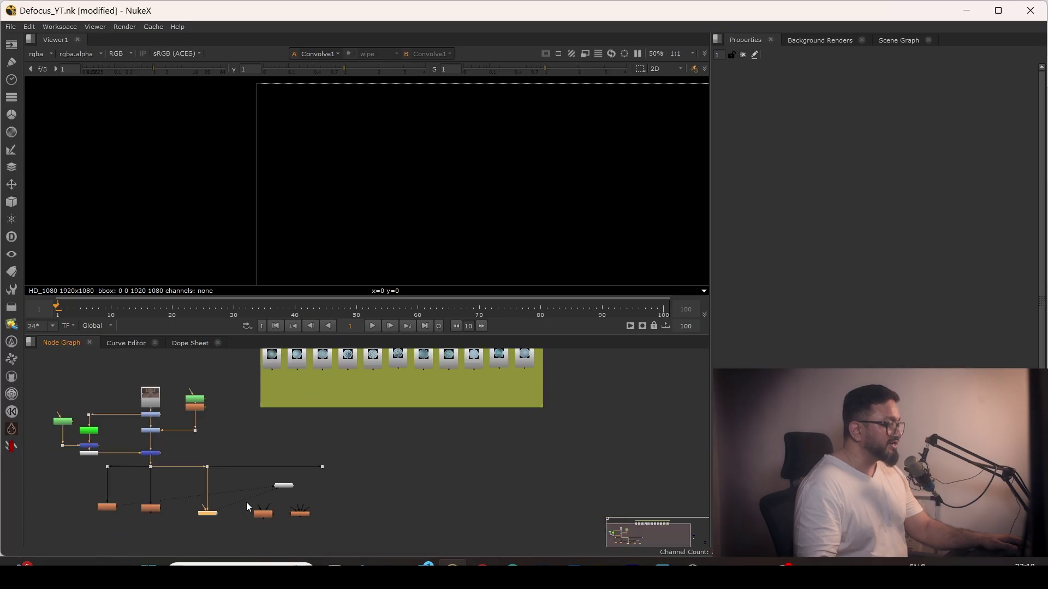
scroll(242, 502, "up", 1)
left_click(205, 475)
left_click_drag(194, 506, 390, 414)
scroll(412, 395, "up", 5)
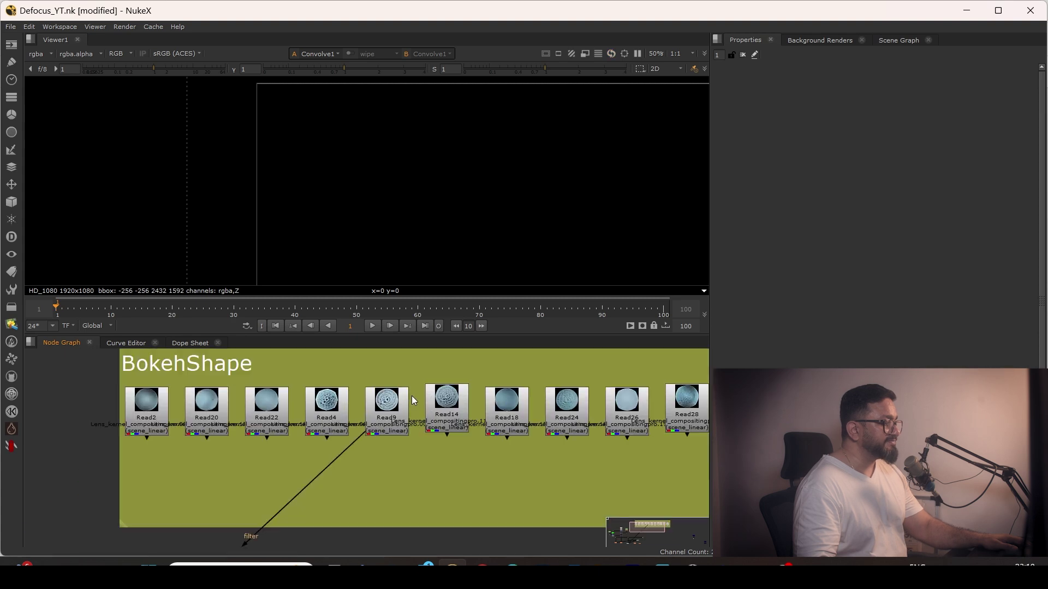
Step: Show the Read9 bokeh kernel image in the viewer
left_click(375, 419)
key("1")
scroll(447, 182, "down", 1)
key("f")
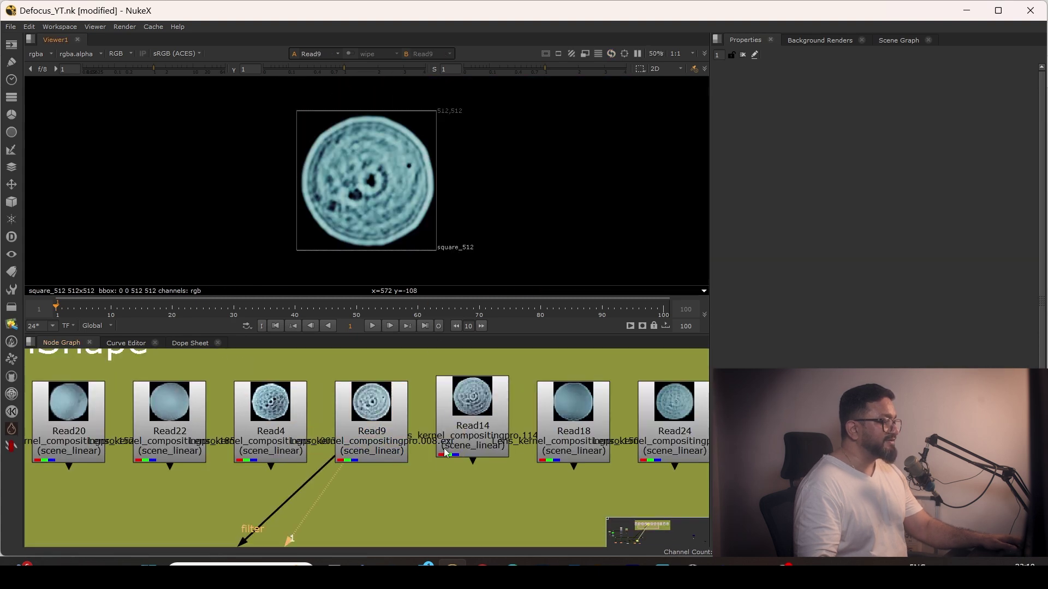
Step: Insert a Copy node below Read9 on the filter branch and show its output in the viewer
middle_click_drag(346, 536, 369, 463)
key("k")
mouse_move(389, 469)
left_mouse_down()
mouse_move(297, 451)
mouse_move(408, 489)
mouse_move(391, 487)
left_mouse_up()
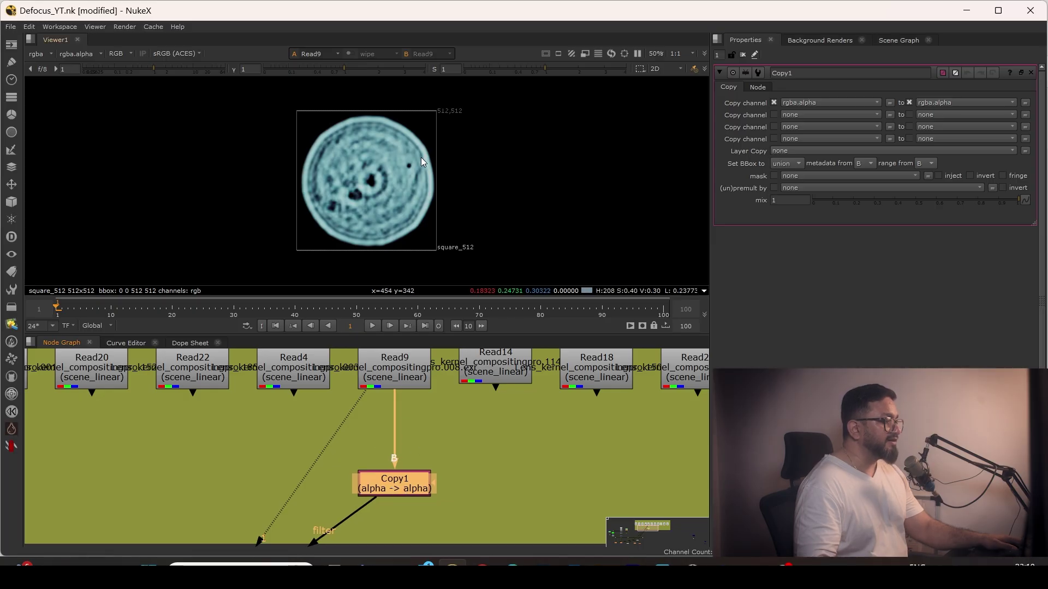
key("1")
left_click(405, 488)
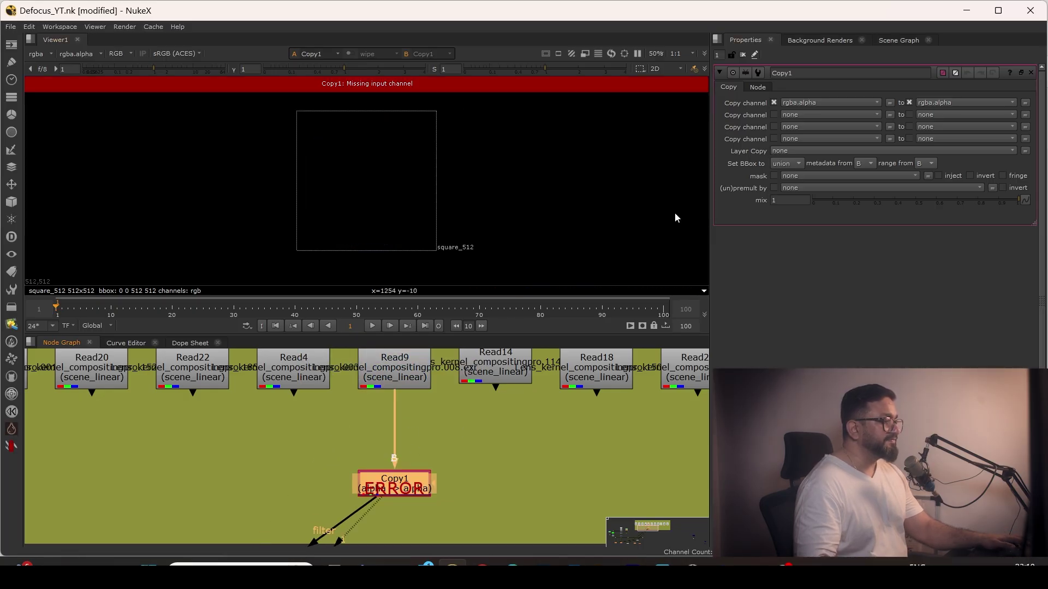
Step: Set the Copy node to copy rgba.red into rgba.alpha and check the resulting alpha channel
left_click(797, 103)
mouse_move(814, 126)
left_click(861, 125)
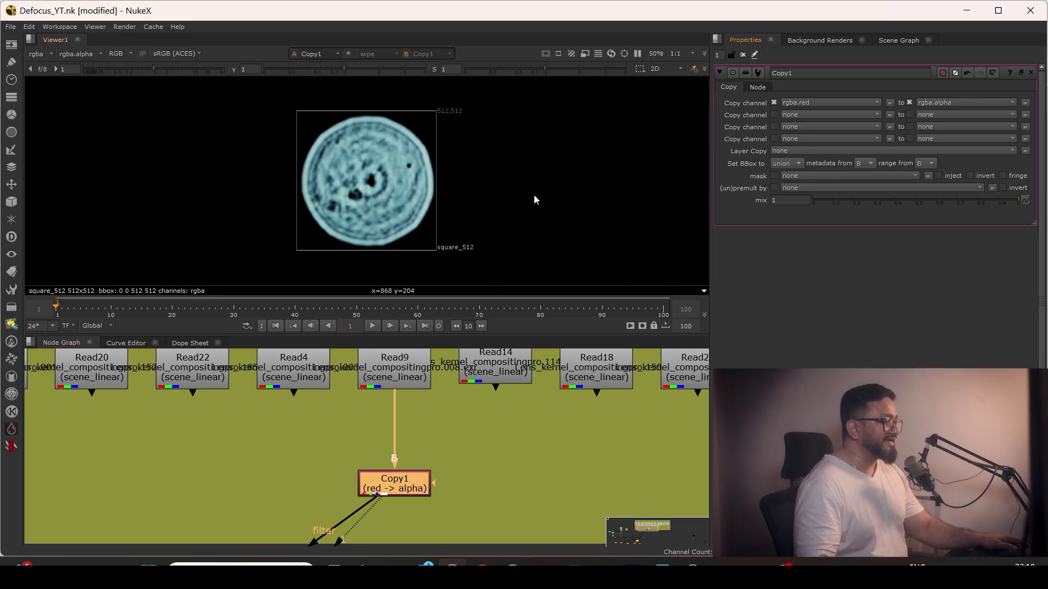
key("a")
key("a")
Step: Show the Convolve node's output in the viewer and inspect the blur produced by the bokeh kernel
scroll(412, 445, "down", 6)
middle_click_drag(352, 517, 395, 487)
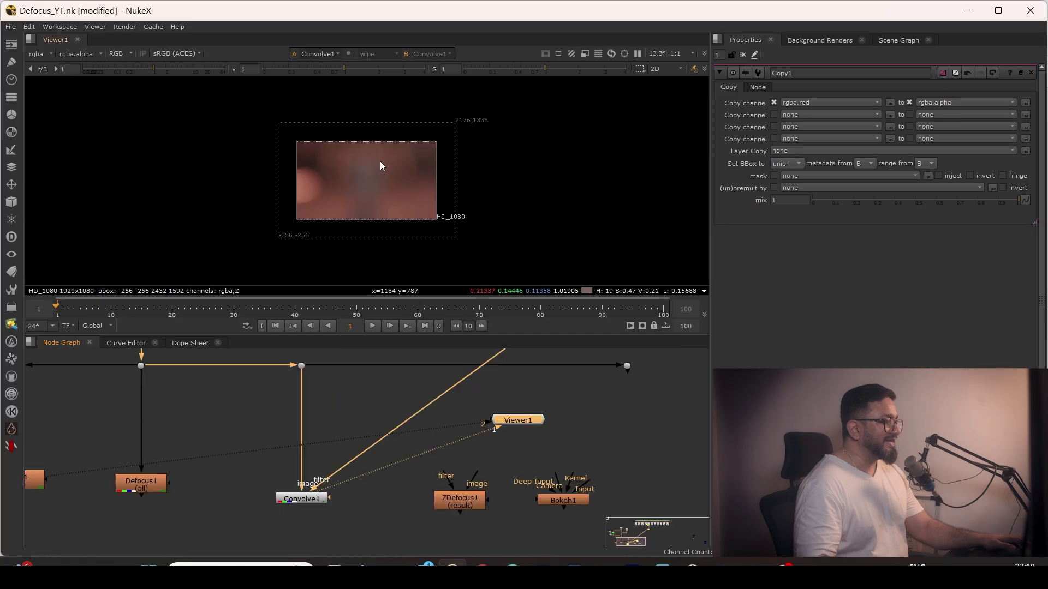
scroll(326, 185, "up", 6)
scroll(311, 192, "down", 3)
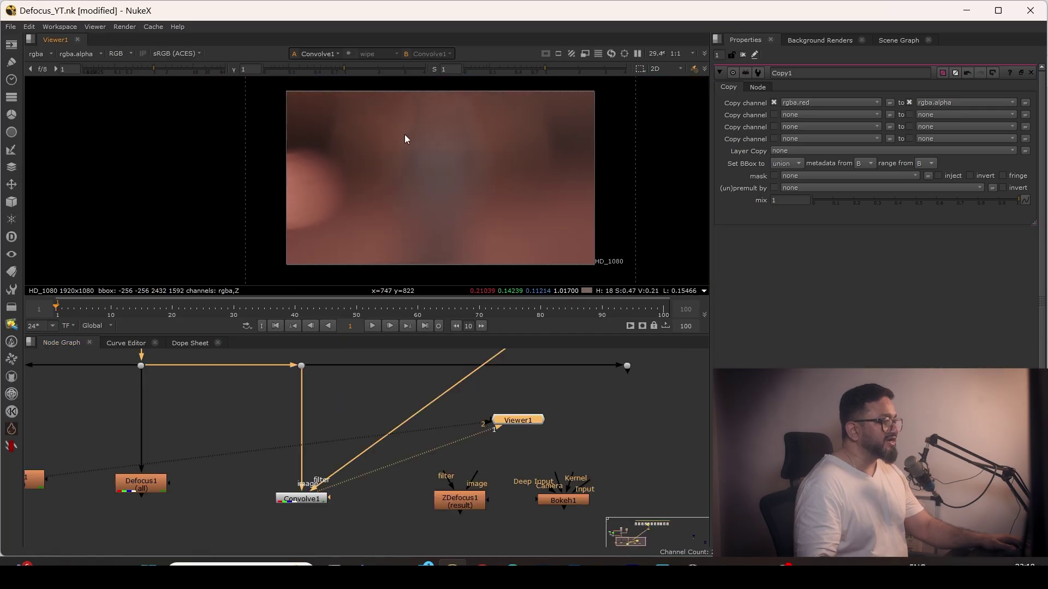
Step: Move ZDefocus1 and Bokeh1 aside and insert a Transform node between the Copy node and Convolve's filter input
scroll(404, 489, "down", 4)
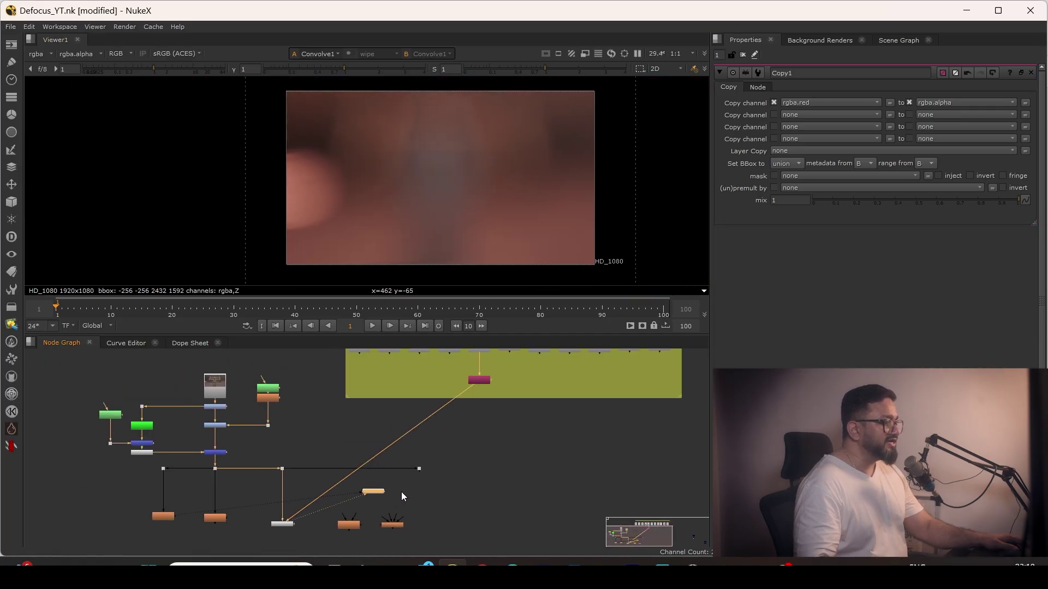
left_click_drag(335, 519, 396, 525)
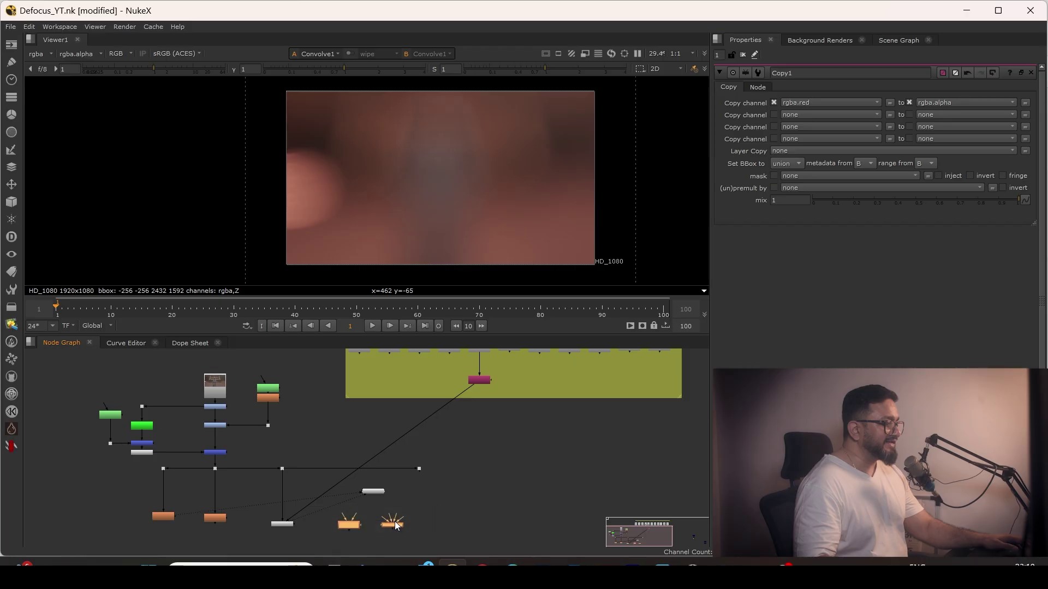
key("t")
left_click_drag(444, 439, 480, 523)
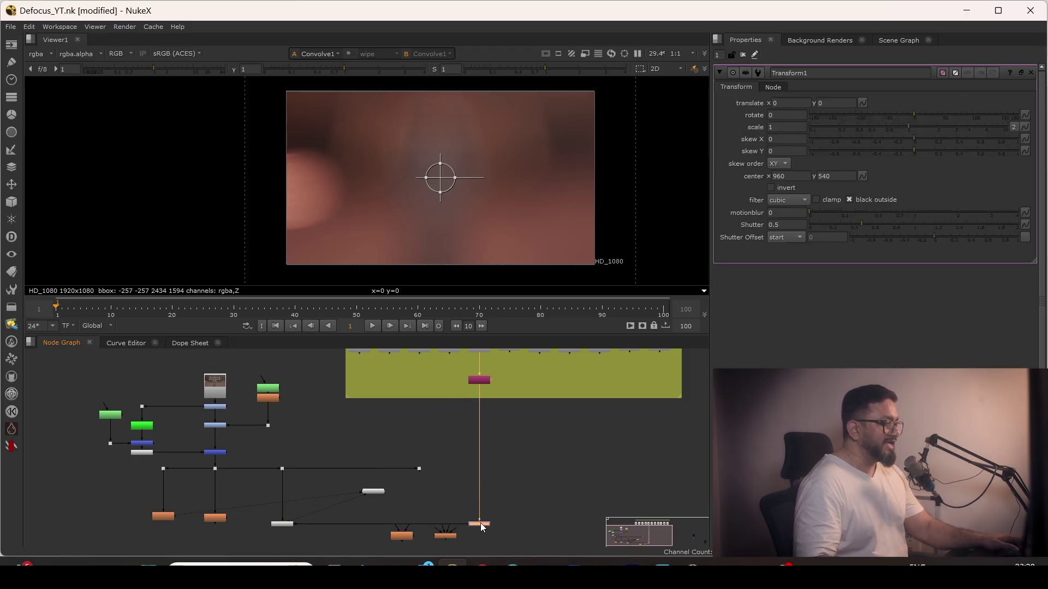
Step: Show the Convolve output in the viewer and set the Transform node's scale to 0.225
key("1")
left_click(283, 524)
key("1")
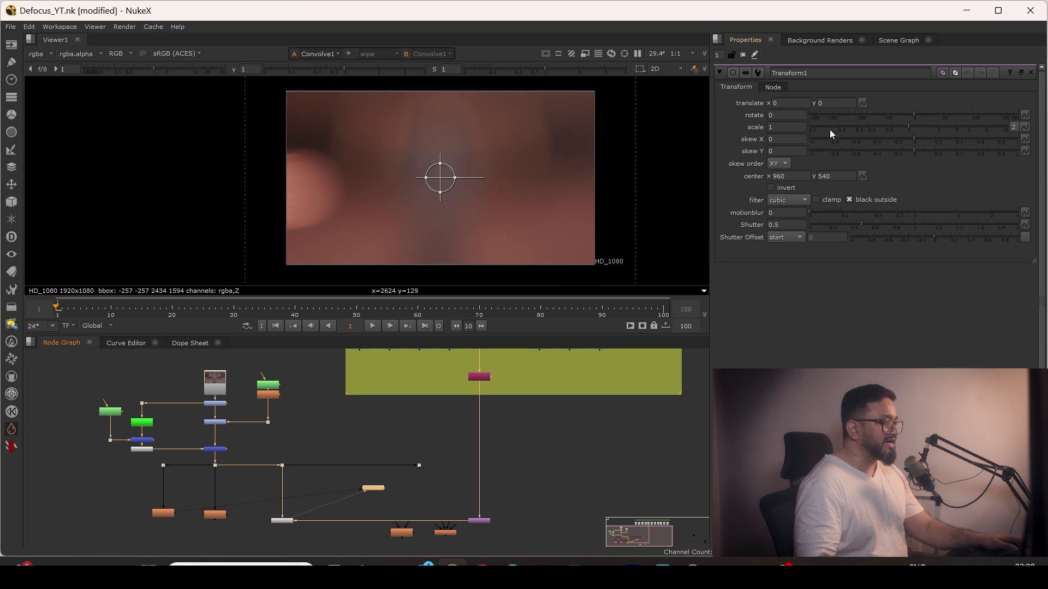
left_click_drag(909, 127, 844, 139)
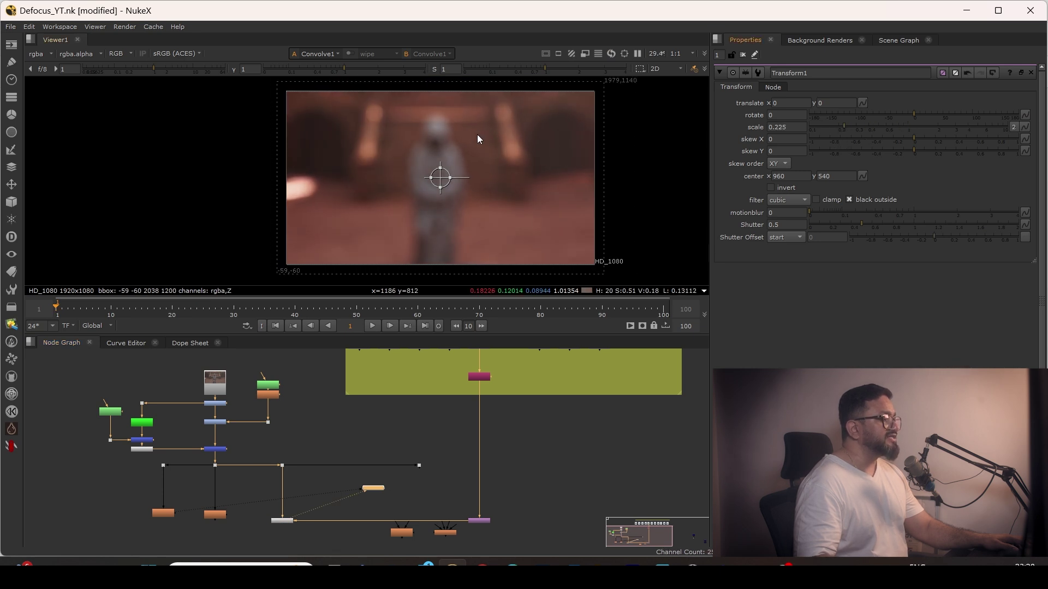
Step: Examine the shape of the defocused highlights around the statue in the Convolve output up close
scroll(477, 134, "up", 5)
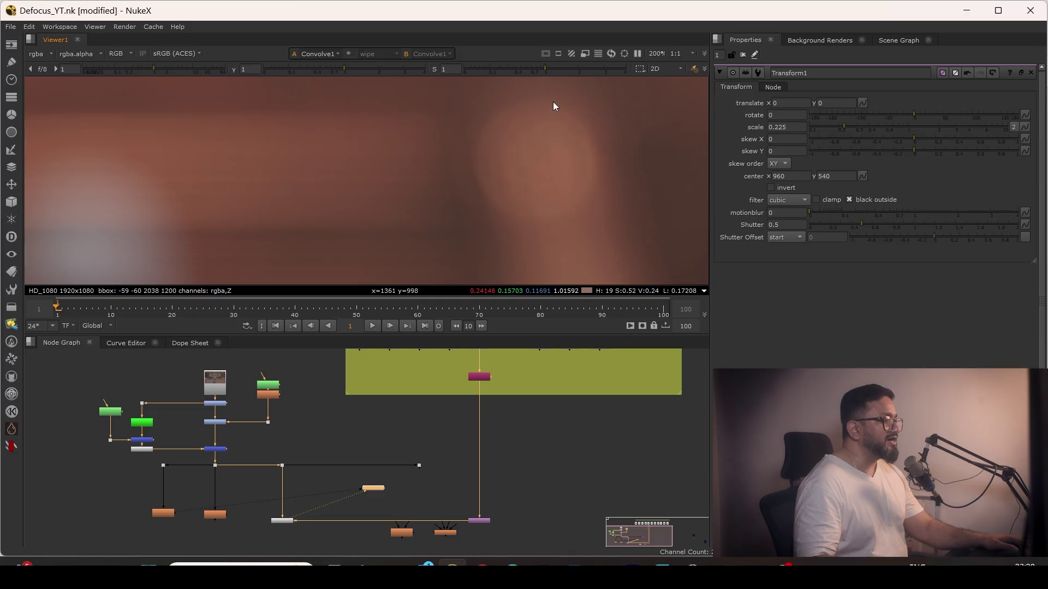
scroll(496, 174, "down", 3)
middle_click_drag(565, 151, 581, 114)
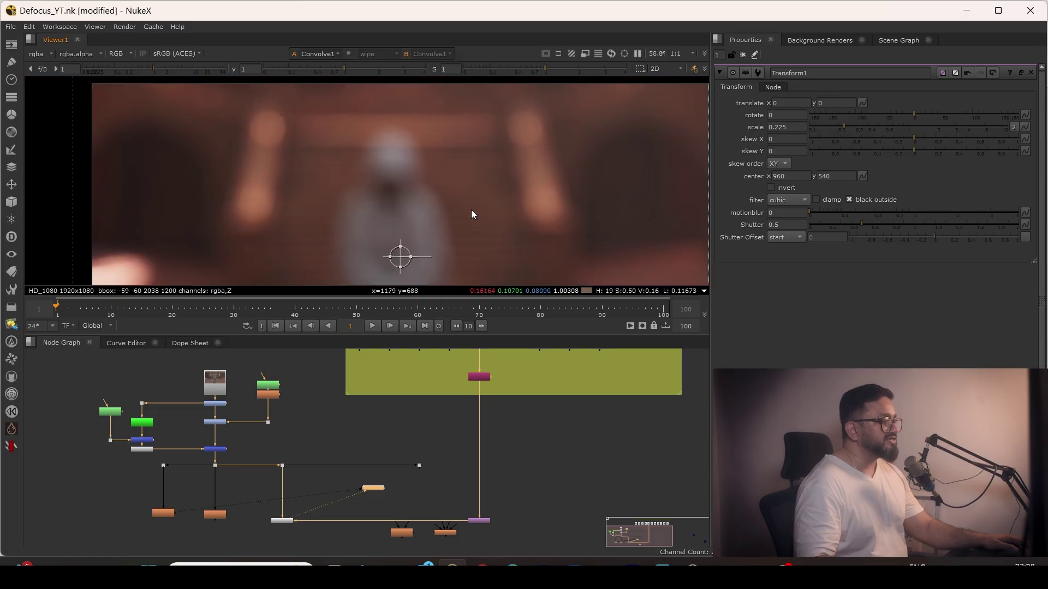
scroll(445, 222, "down", 3)
middle_click_drag(446, 222, 490, 200)
scroll(529, 150, "up", 3)
left_click_drag(606, 129, 455, 241)
Step: Add a dot above the Copy node and connect it to the Read4 kernel image in place of Read9
middle_click_drag(478, 419, 451, 525)
scroll(464, 459, "up", 3)
left_click_drag(441, 460, 378, 433)
right_click(375, 432)
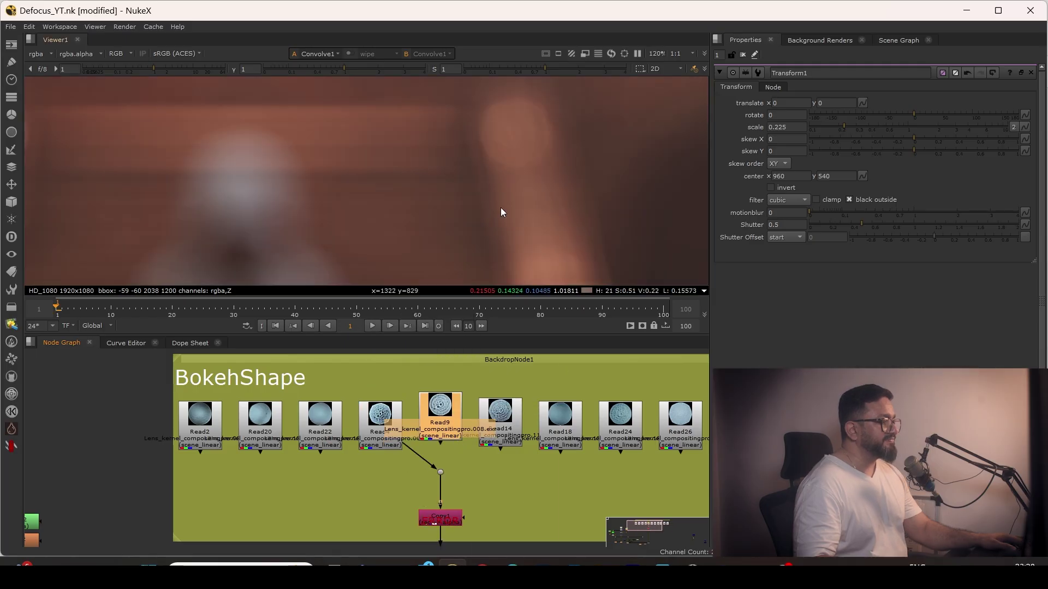
Step: Try the Read14 kernel image as the filter source and reconnect the dot to Read4
middle_click_drag(408, 450, 518, 494)
left_click_drag(517, 495, 610, 480)
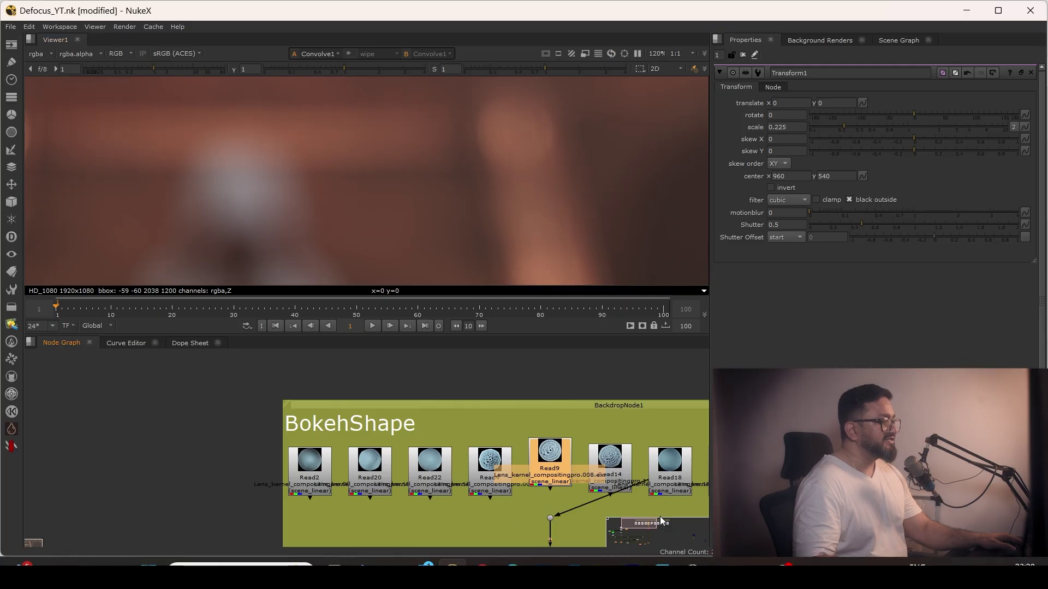
middle_click_drag(660, 516, 478, 466)
left_click_drag(478, 466, 327, 436)
Step: Return to the Convolve node and open its properties
scroll(414, 198, "down", 6)
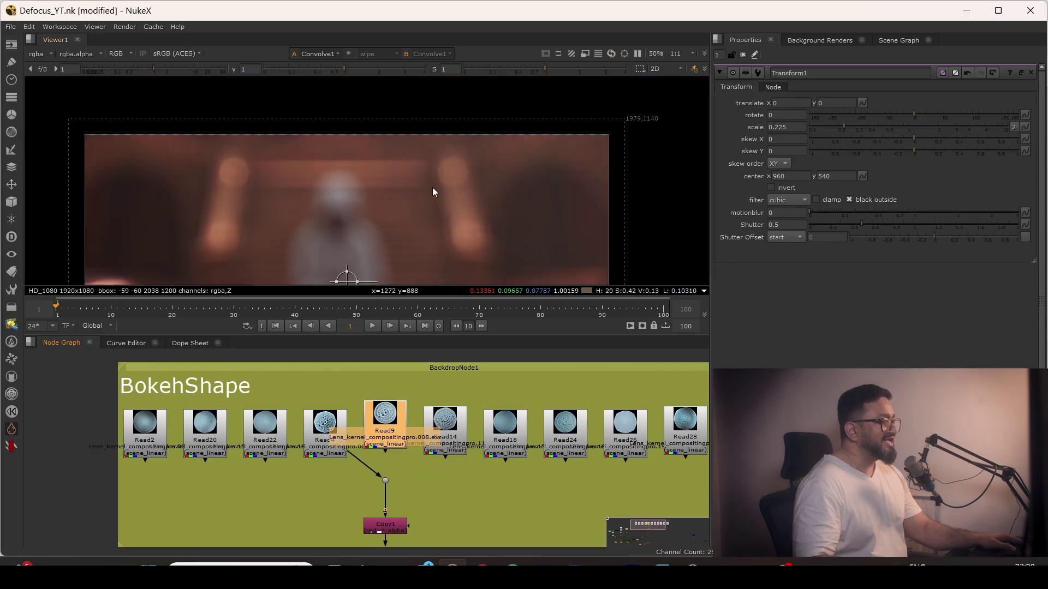
middle_click_drag(434, 511, 420, 397)
scroll(420, 397, "down", 3)
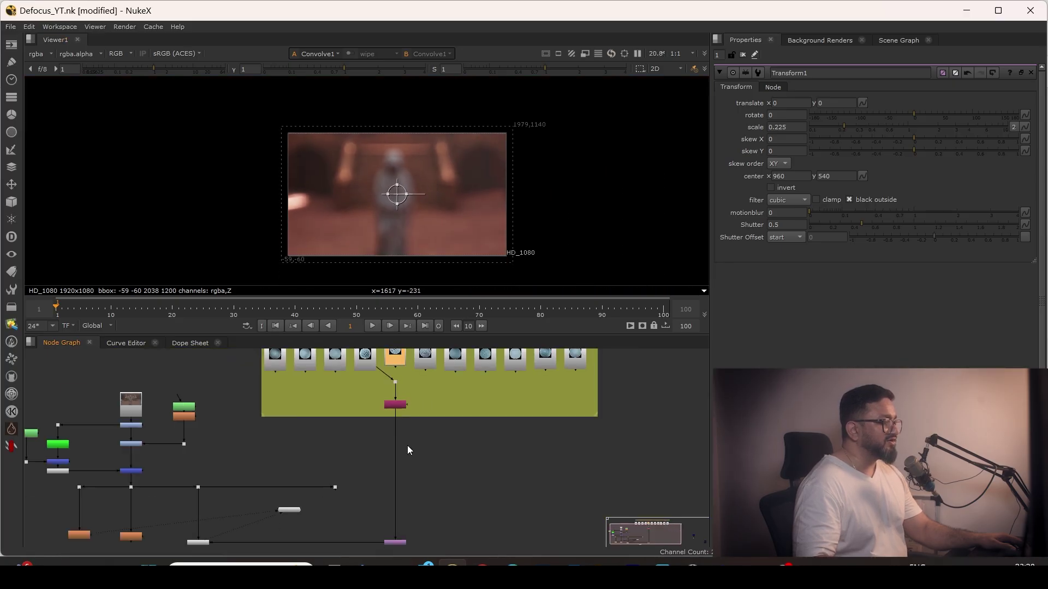
middle_click_drag(399, 529, 411, 453)
scroll(219, 480, "up", 5)
double_click(238, 459)
scroll(259, 436, "up", 2)
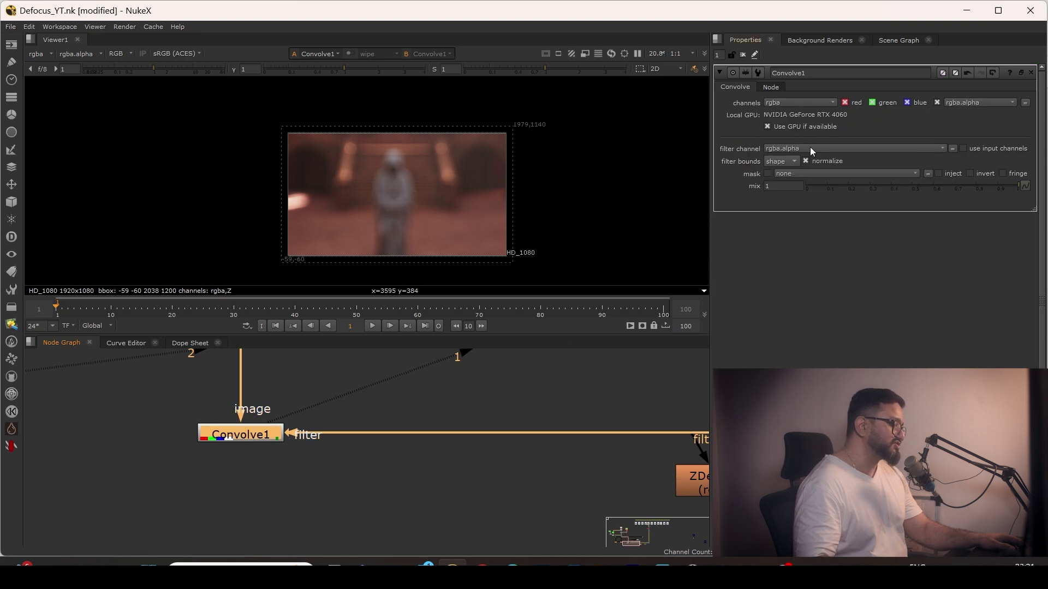
Step: Move the ZDefocus and Bokeh nodes below Convolve1 and space them apart from each other
scroll(513, 391, "down", 2)
scroll(513, 391, "down", 1)
scroll(427, 149, "up", 5)
scroll(540, 449, "down", 4)
scroll(488, 526, "up", 4)
scroll(485, 524, "down", 1)
middle_click_drag(477, 519, 500, 456)
left_click_drag(423, 500, 641, 438)
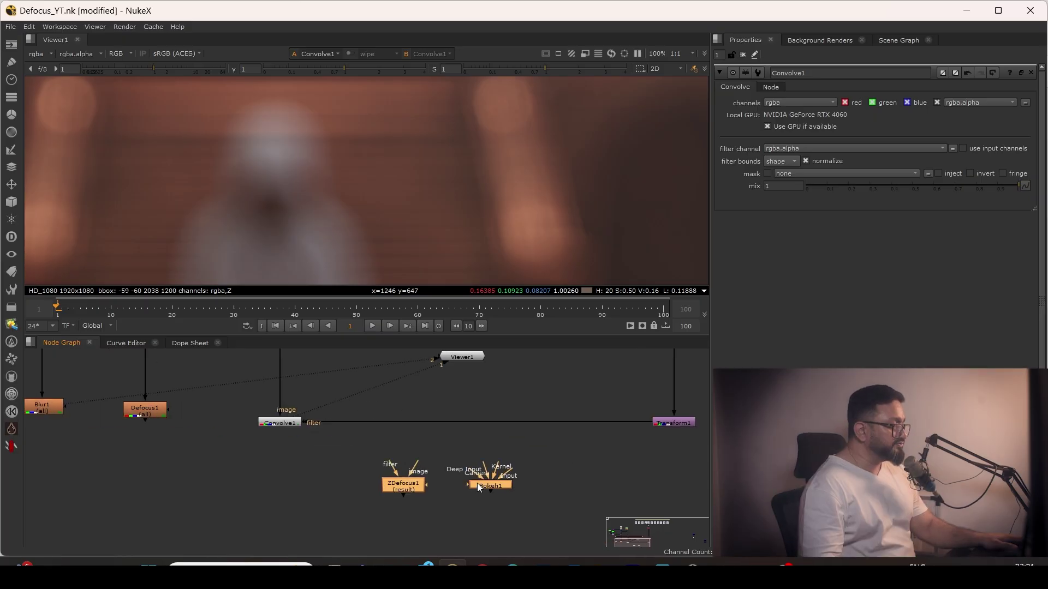
scroll(471, 481, "up", 2)
left_click_drag(495, 486, 650, 491)
scroll(463, 460, "down", 1)
left_click(566, 458)
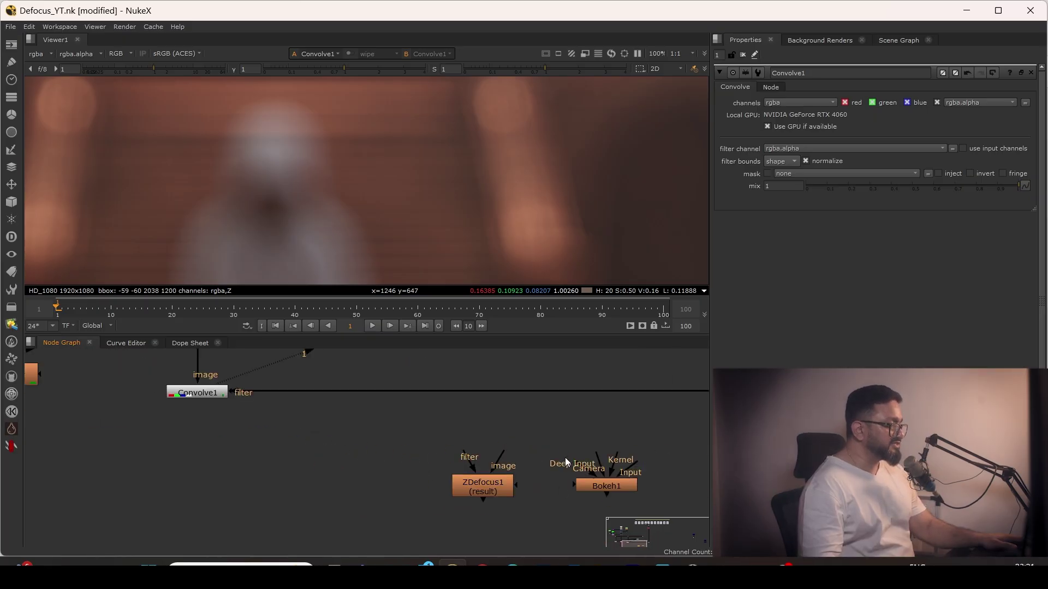
scroll(516, 468, "down", 2)
scroll(509, 464, "up", 2)
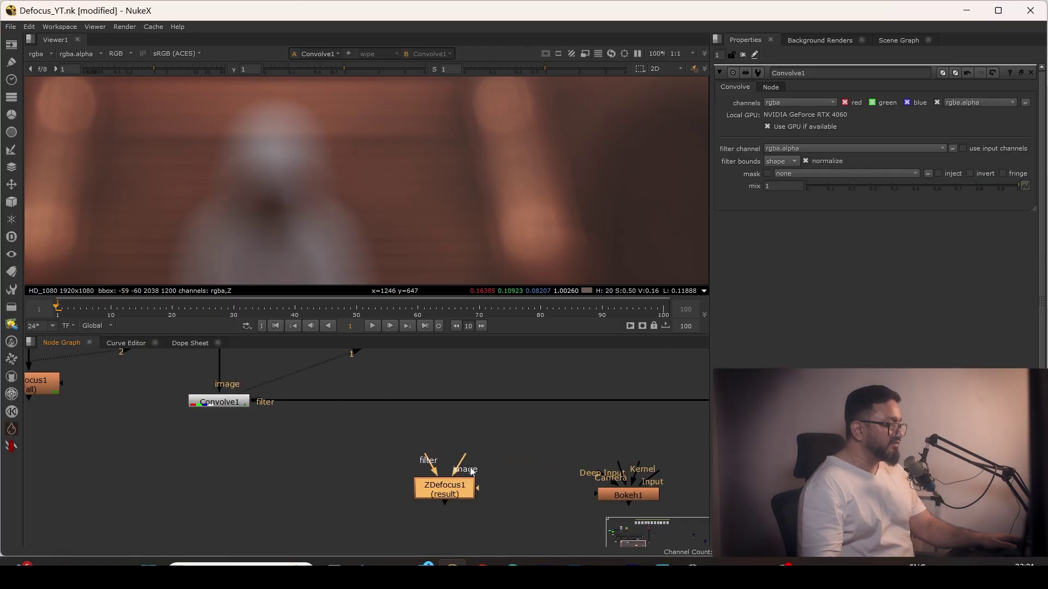
scroll(467, 457, "down", 2)
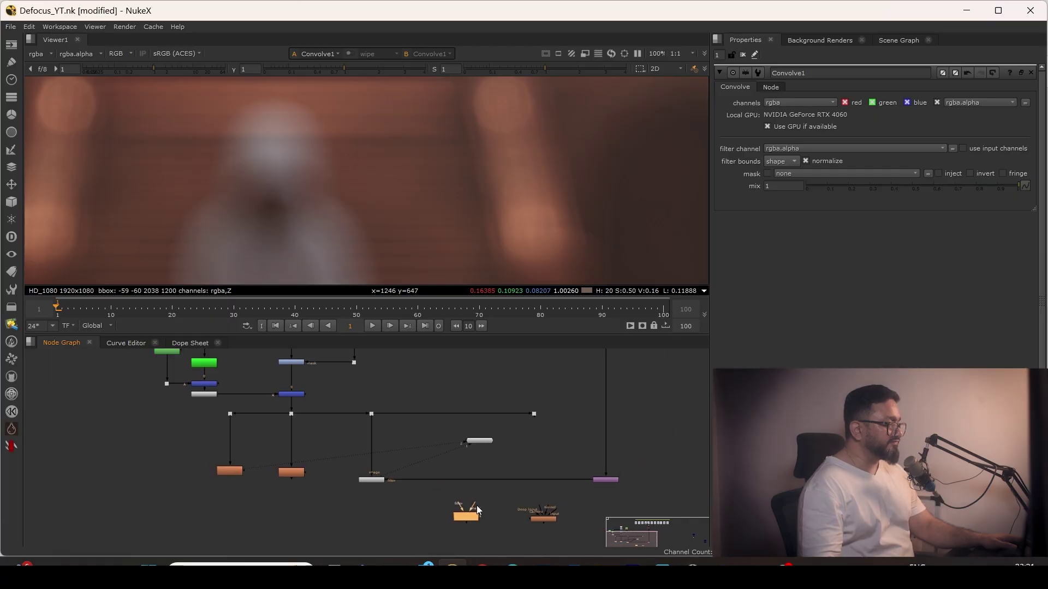
Step: Add a dot to the horizontal pipe past the Convolve branch, connect the ZDefocus image input to it, and align the node beneath
left_click(453, 413, "ctrl")
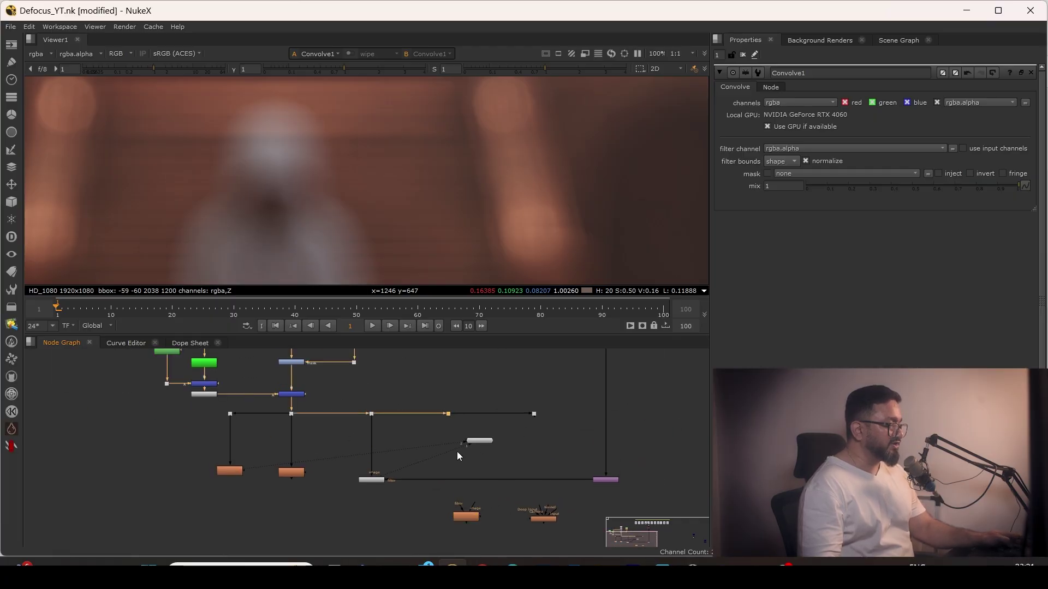
left_click_drag(473, 508, 450, 405)
left_click_drag(467, 516, 446, 525)
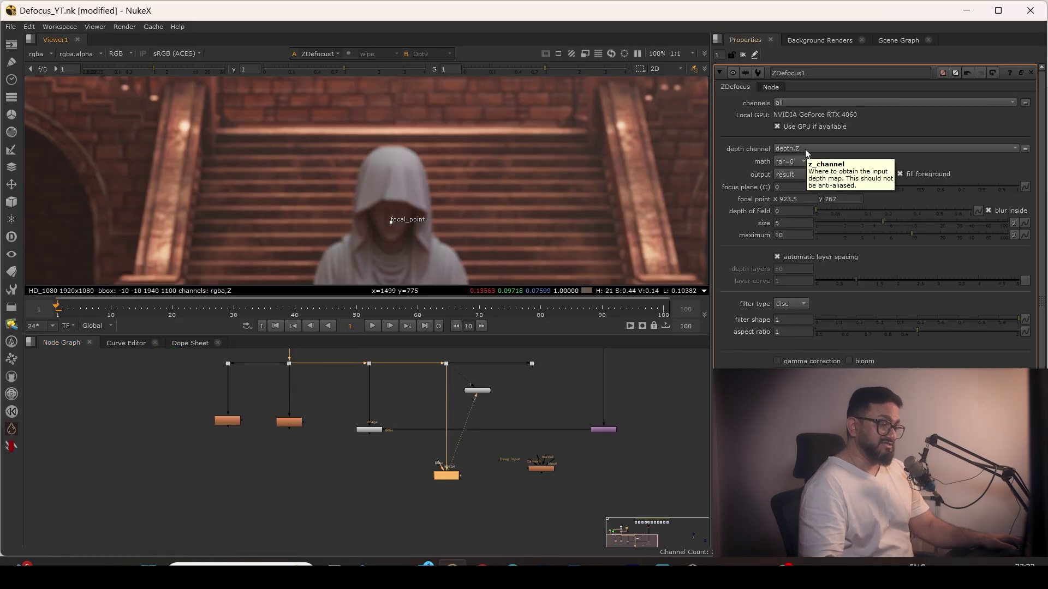
Step: View the new dot's image, check its Z layer in the viewer, and return the display to rgba
scroll(460, 426, "up", 4)
left_click_drag(457, 388, 398, 435)
key("1")
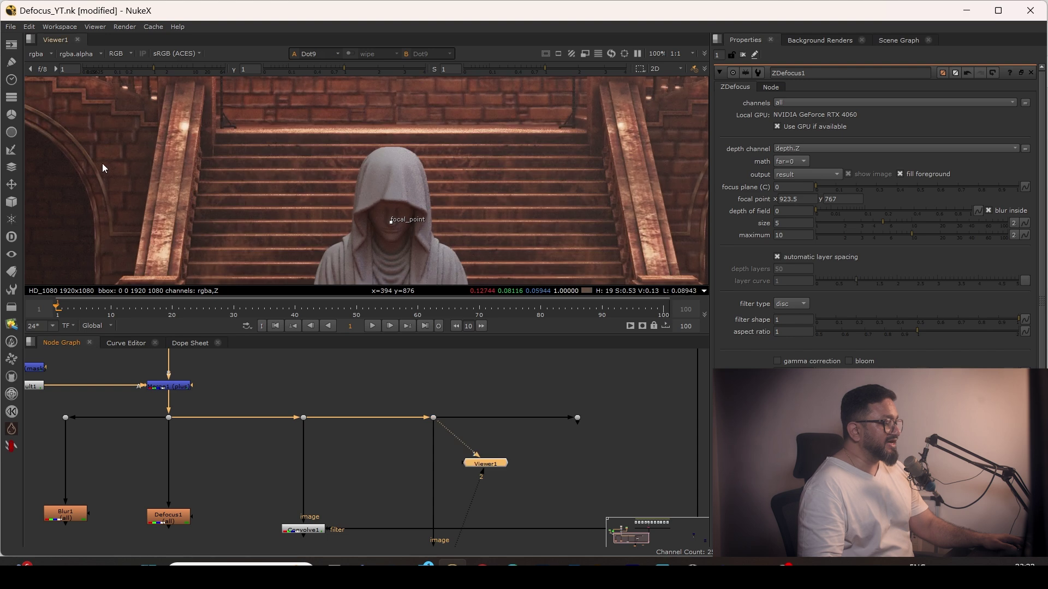
left_click(39, 54)
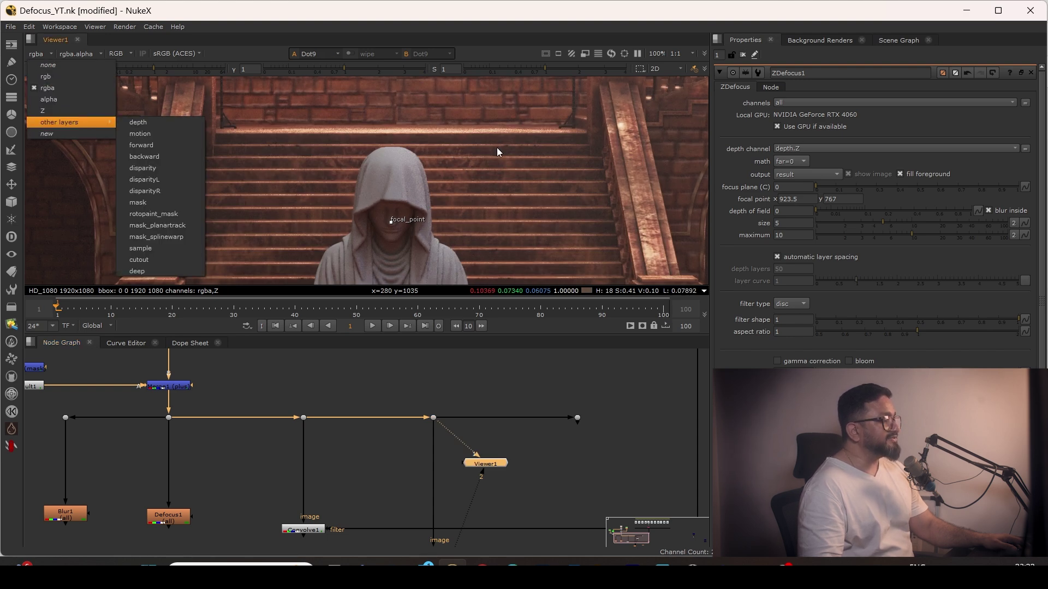
left_click(61, 110)
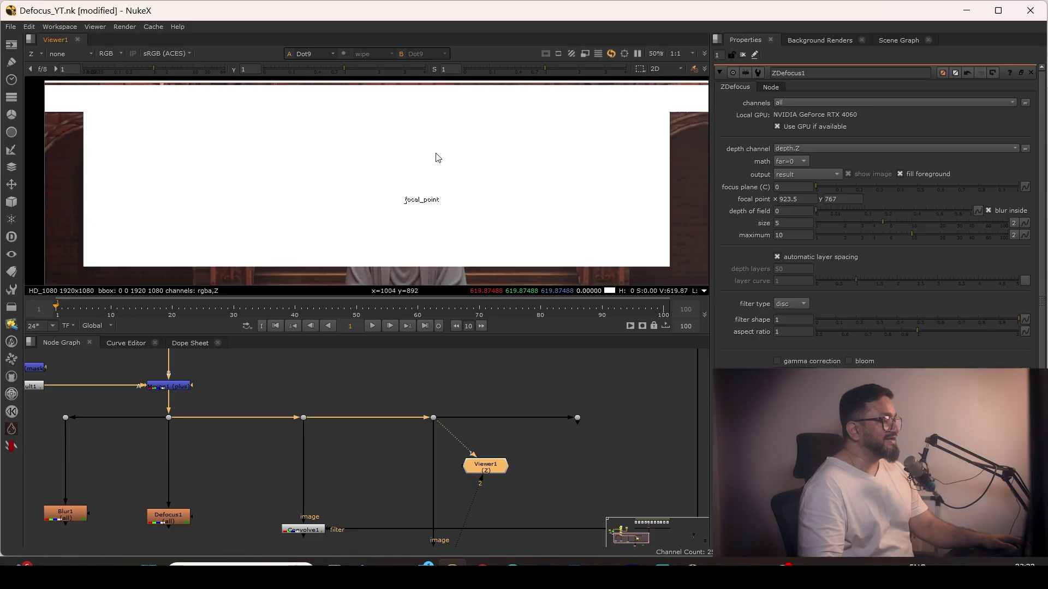
left_click(39, 54)
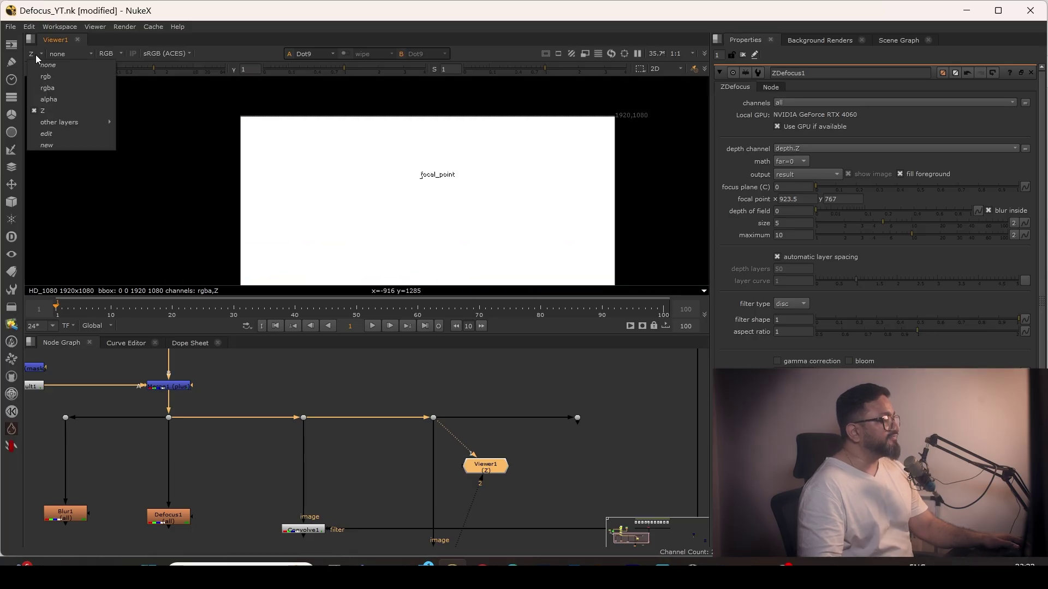
left_click(44, 88)
Step: Insert a Copy node on the pipe between the new dot and ZDefocus1 and view its output
scroll(477, 450, "up", 5)
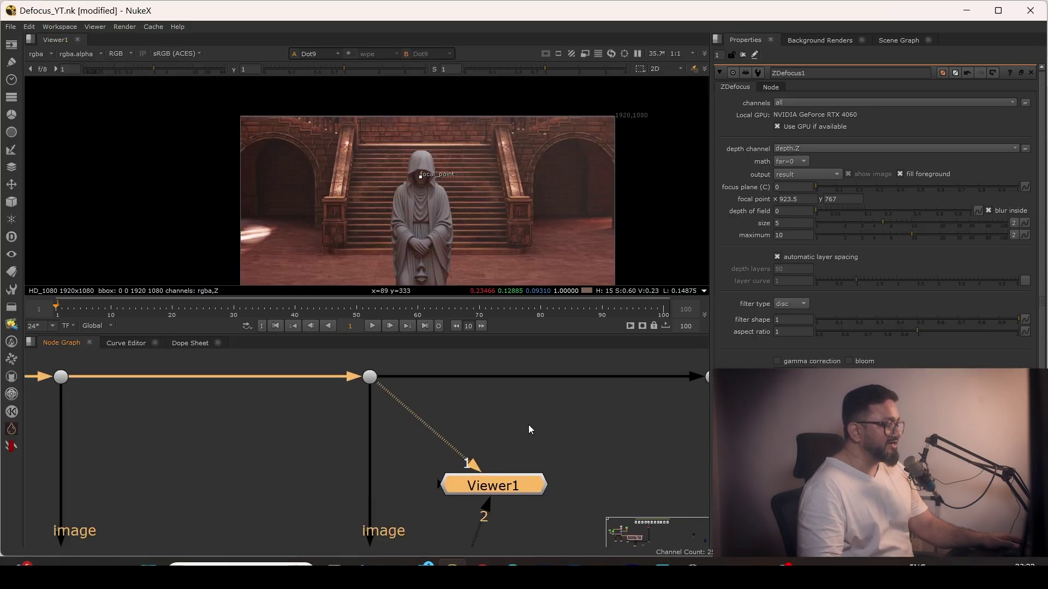
key("k")
scroll(536, 429, "down", 5)
left_click_drag(536, 434, 470, 467)
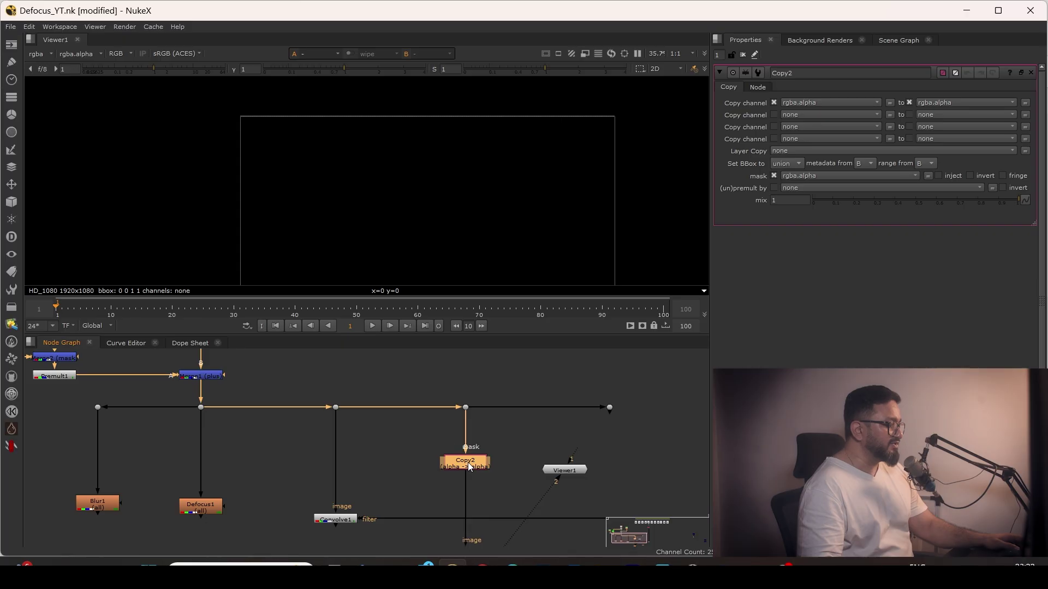
key("1")
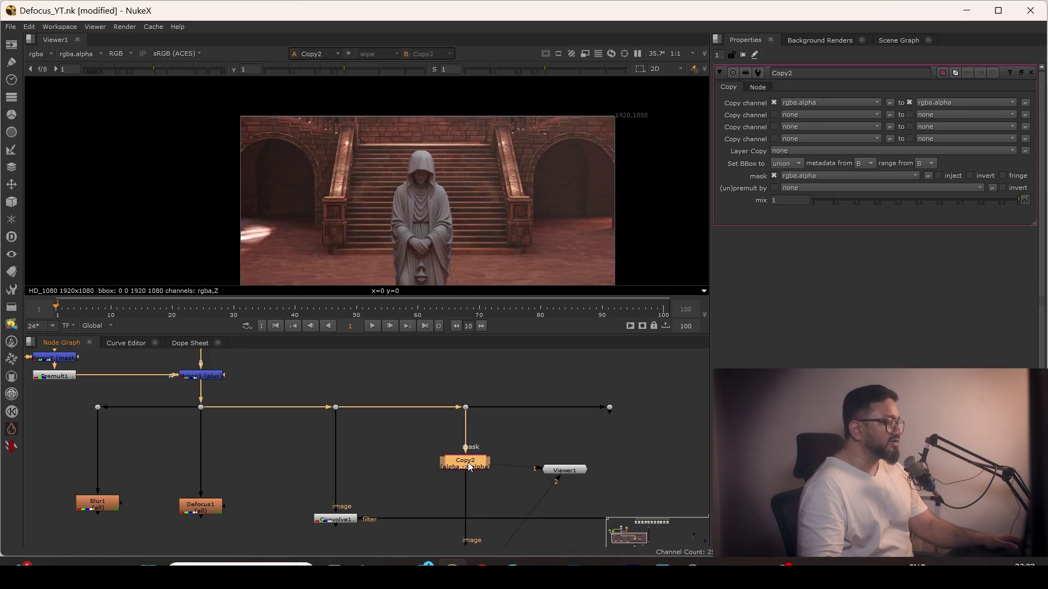
Step: Set the new Copy node to copy the Z.red channel into depth.Z
left_click(817, 103)
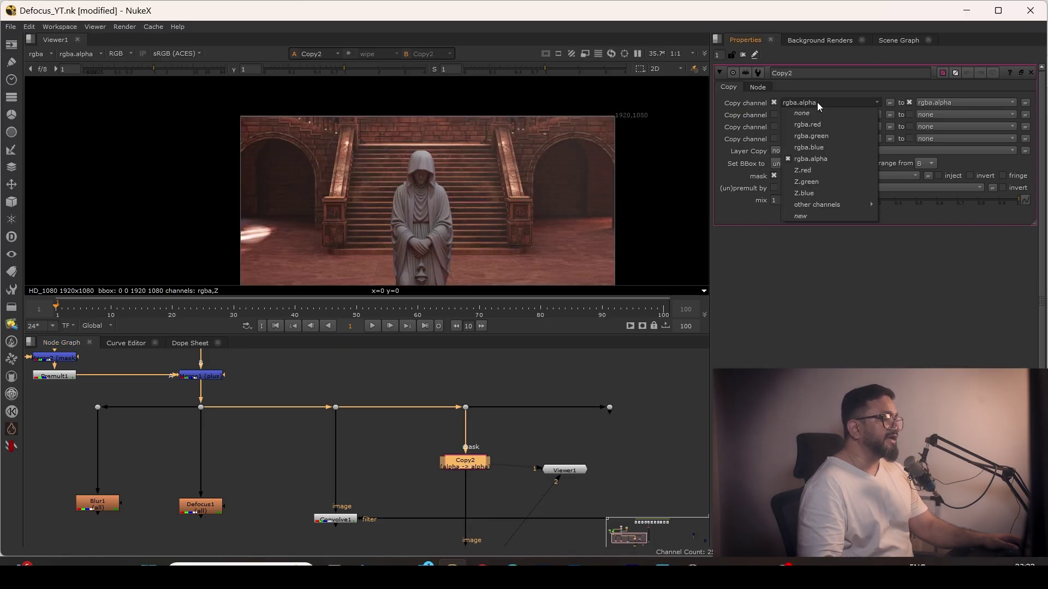
left_click(804, 171)
left_click(938, 102)
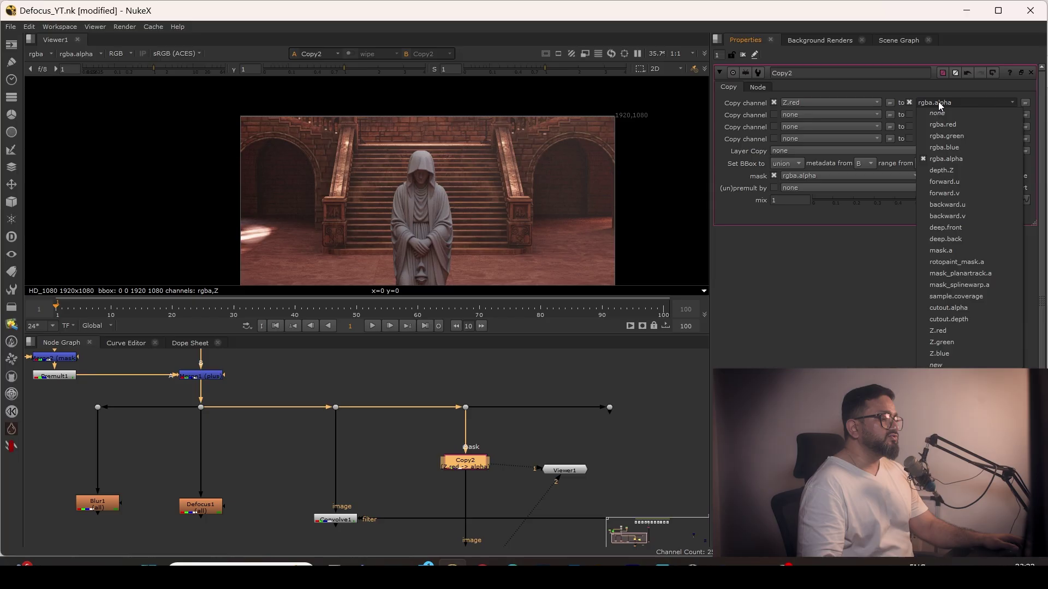
left_click(950, 170)
Step: View the ZDefocus1 output with its properties open and check that its depth channel is depth.Z
middle_click_drag(498, 486, 491, 402)
middle_click_drag(452, 515, 473, 446)
scroll(473, 447, "down", 3)
scroll(477, 446, "up", 4)
double_click(478, 446)
key("1")
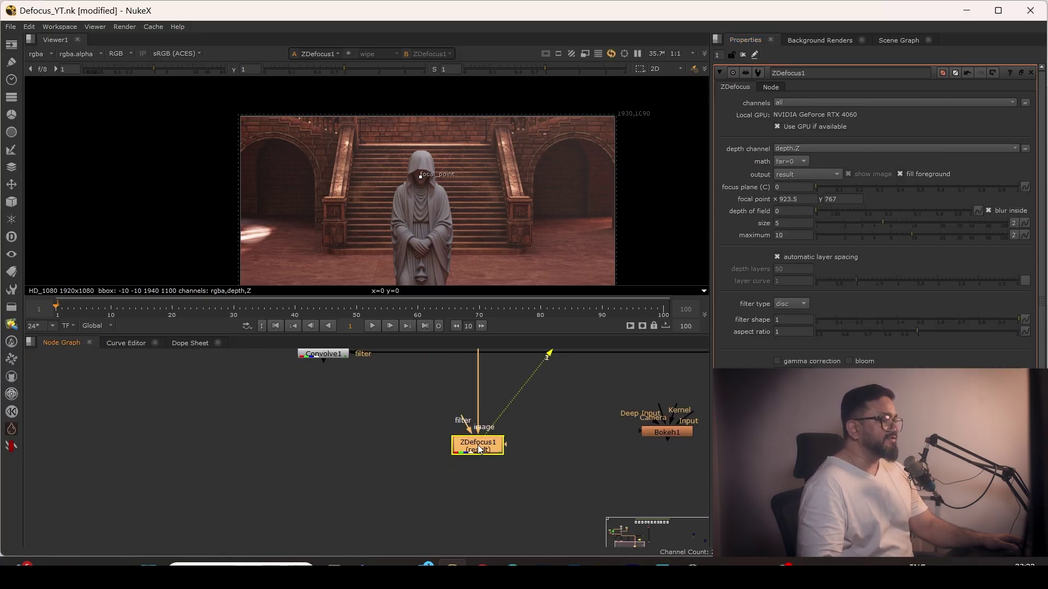
left_click(796, 149)
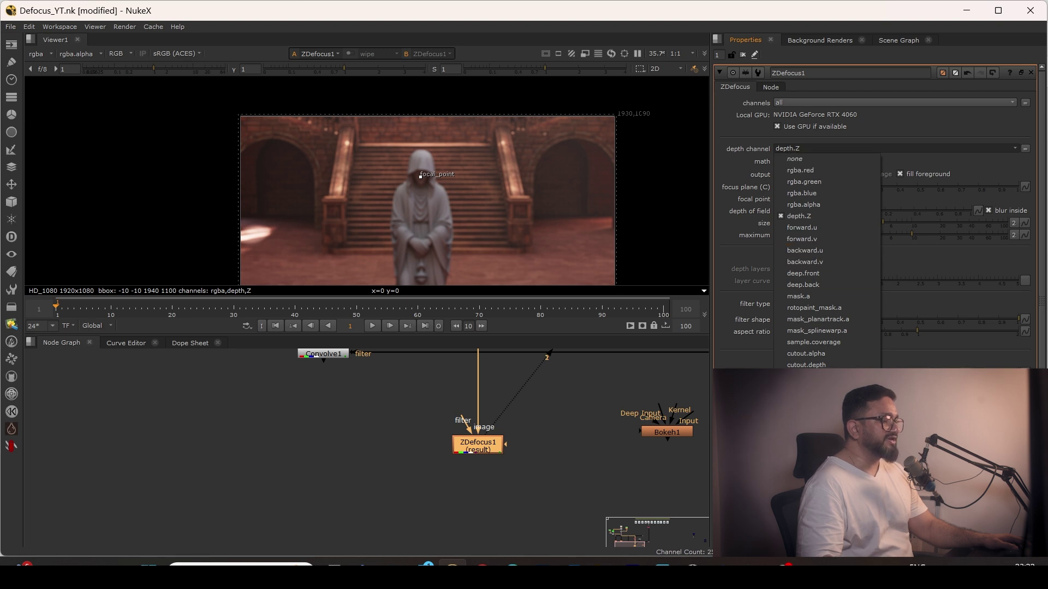
left_click(566, 421)
scroll(567, 405, "down", 4)
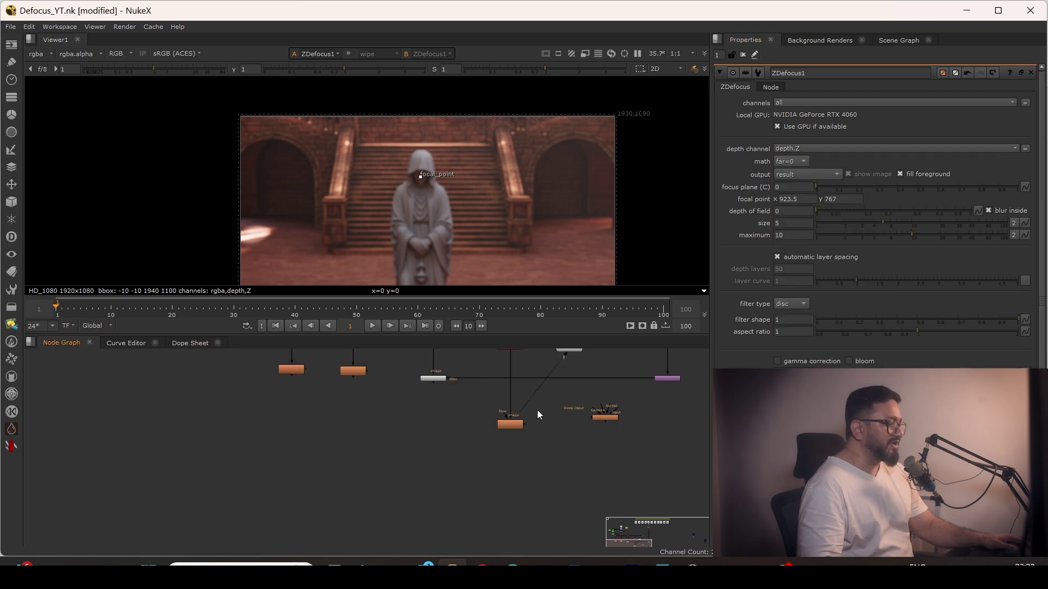
Step: Place the ZDefocus focal point on the statue's face at about x 921, y 775.5
scroll(520, 510, "up", 4)
middle_click_drag(526, 542, 517, 488)
scroll(425, 164, "up", 5)
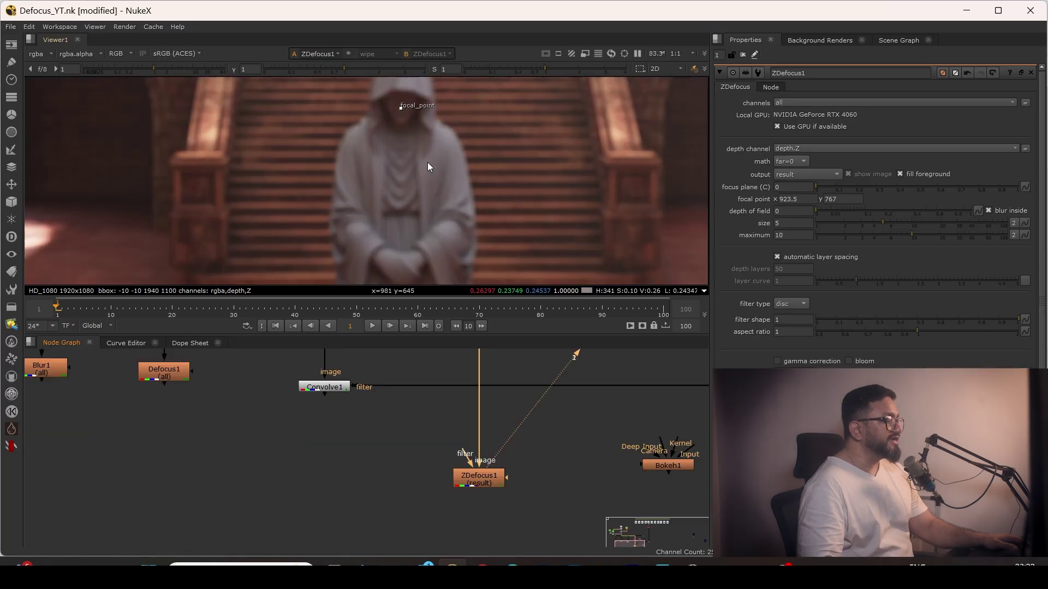
left_click_drag(407, 139, 407, 136)
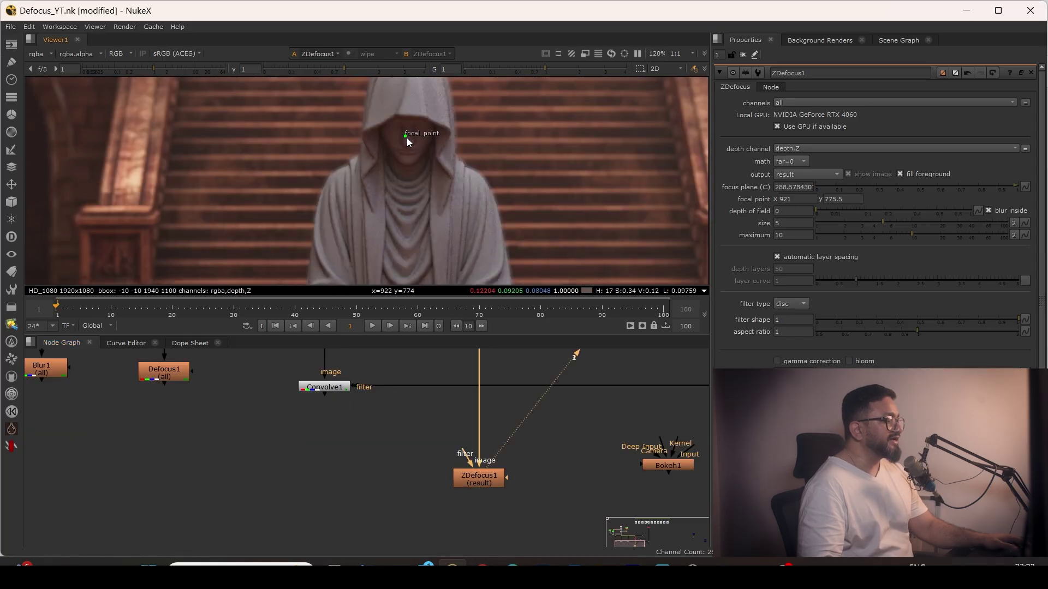
left_click(483, 482)
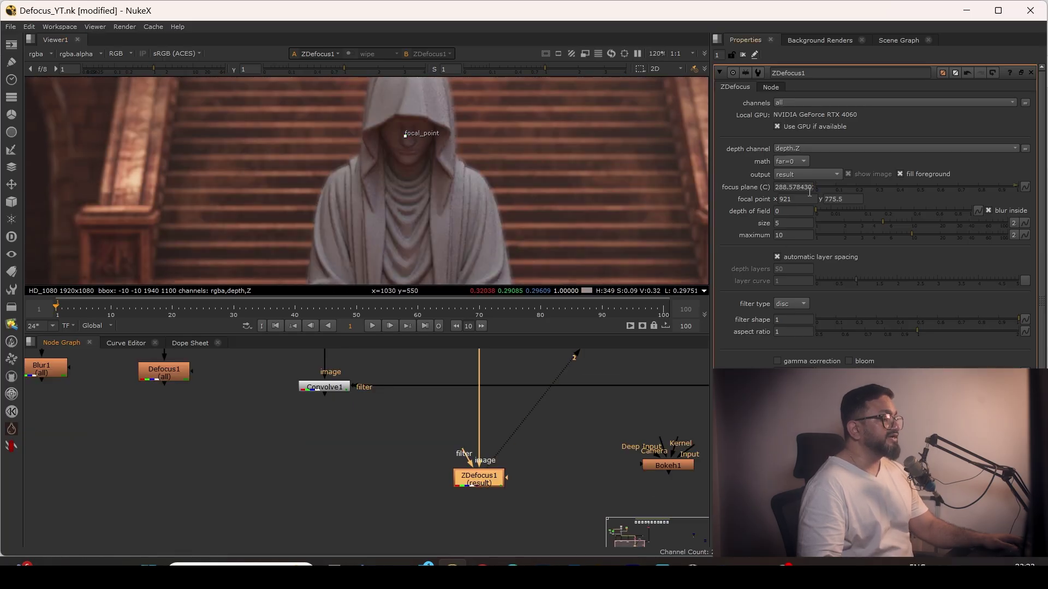
Step: Switch the ZDefocus output to focal plane setup and try a depth of field of 0.013
left_click(791, 174)
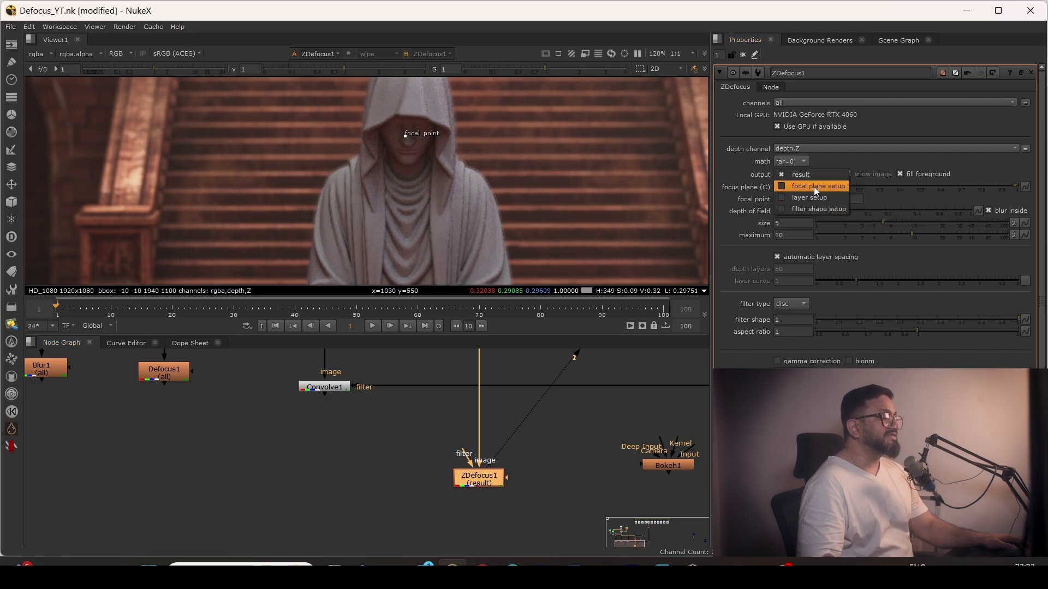
left_click(814, 187)
scroll(499, 178, "up", 3)
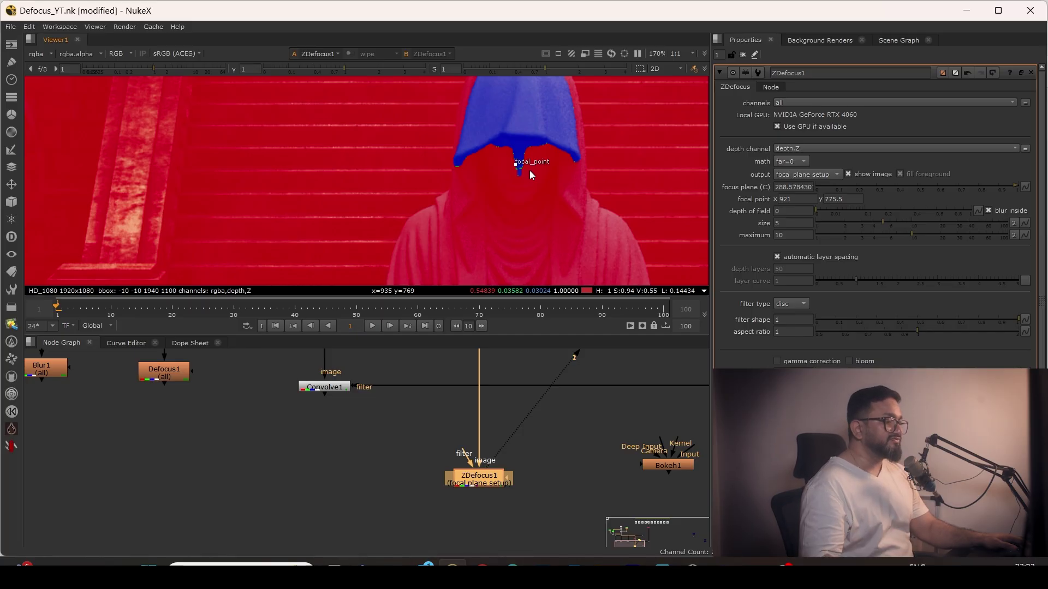
left_click_drag(819, 212, 854, 215)
scroll(415, 156, "down", 5)
middle_click_drag(462, 219, 496, 220)
left_click_drag(853, 211, 833, 214)
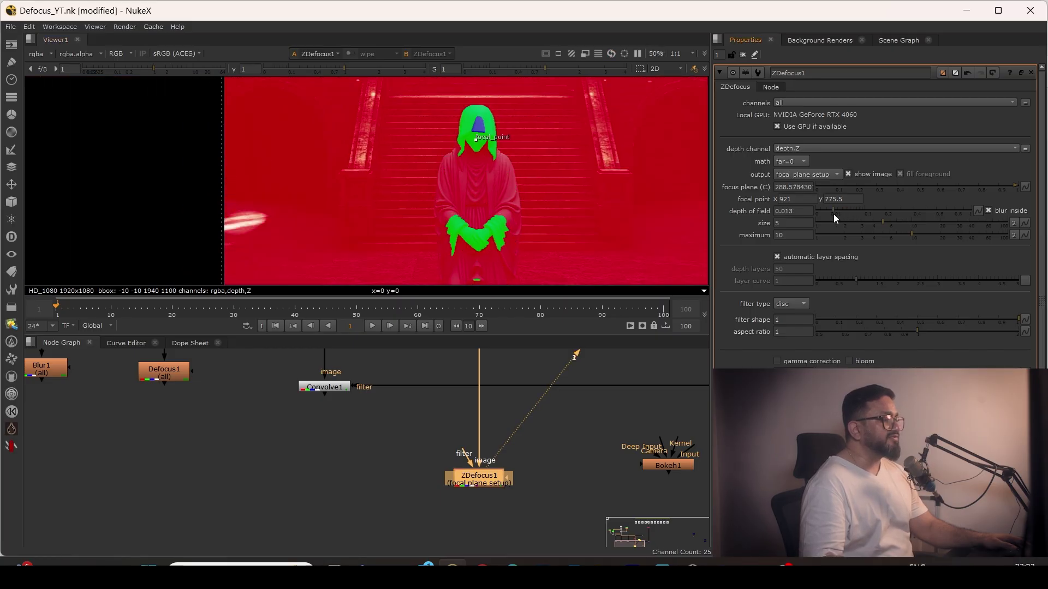
scroll(486, 117, "up", 5)
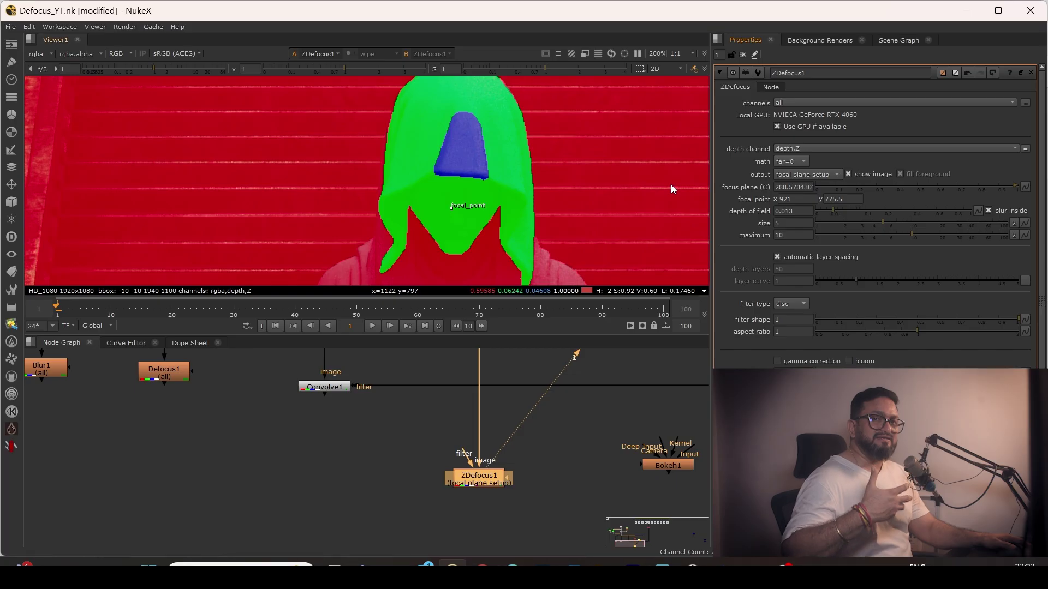
scroll(583, 184, "down", 2)
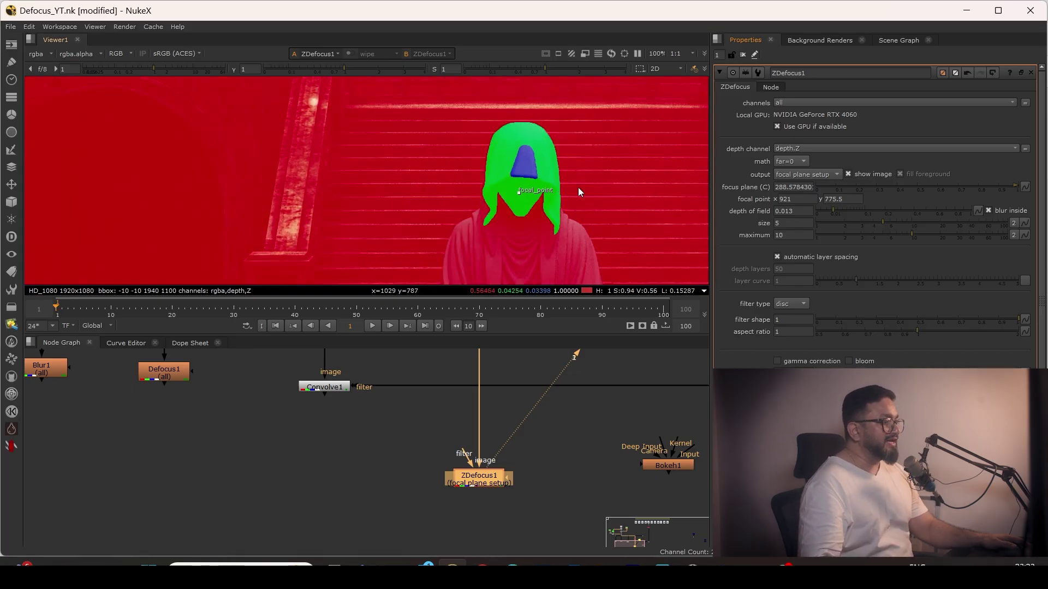
scroll(518, 180, "down", 2)
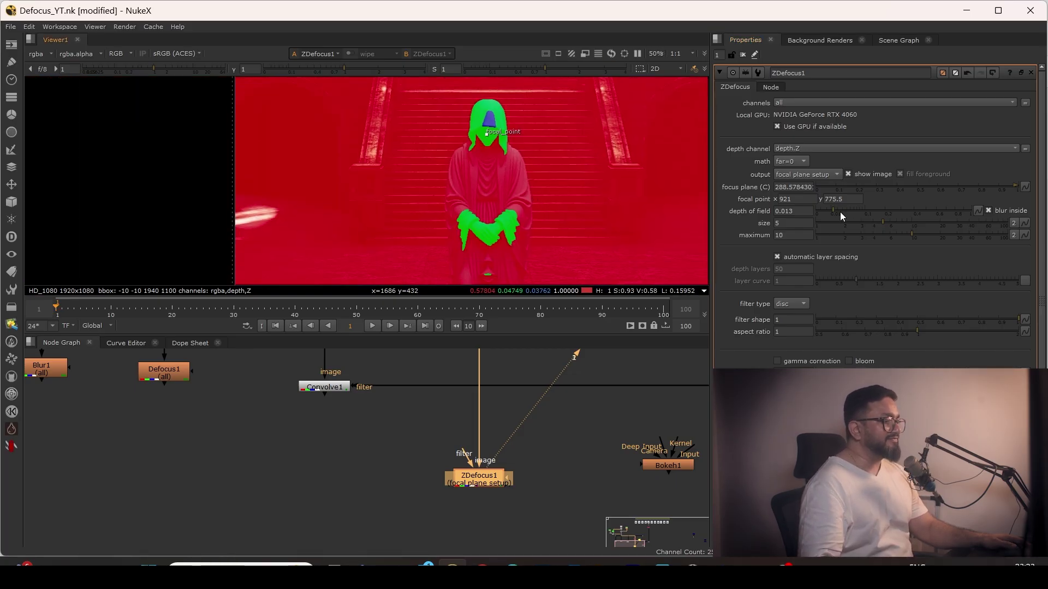
Step: Raise the depth of field to 0.064 and check how the in-focus zone covers the statue
left_click_drag(836, 210, 855, 211)
scroll(480, 233, "down", 2)
scroll(480, 219, "up", 6)
scroll(494, 191, "down", 2)
scroll(491, 164, "up", 2)
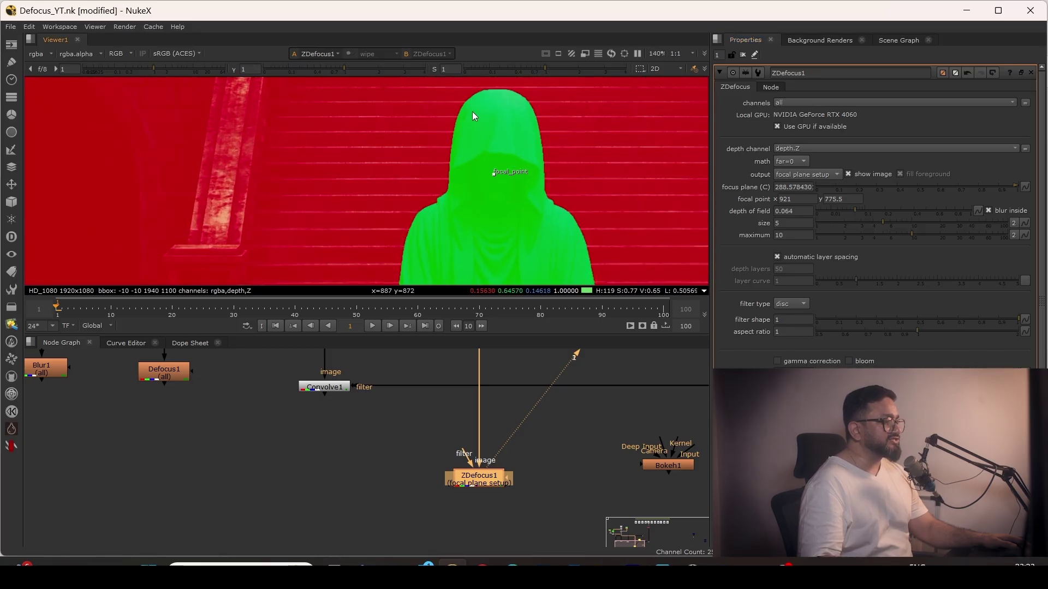
scroll(469, 114, "up", 3)
scroll(469, 113, "down", 3)
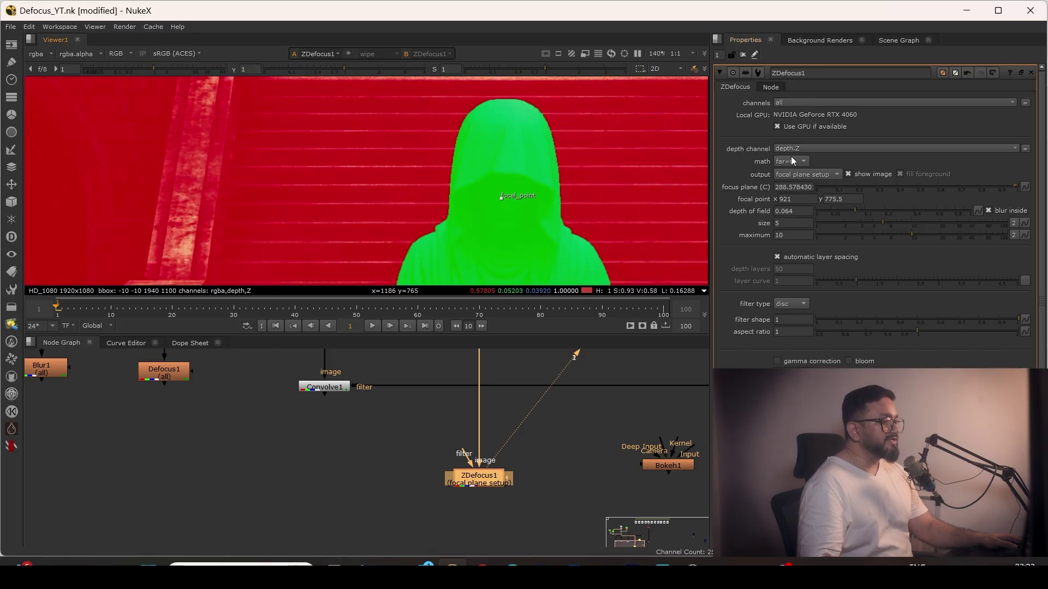
Step: Switch the ZDefocus output back to result and inspect the edge of the statue's hood up close
left_click(791, 174)
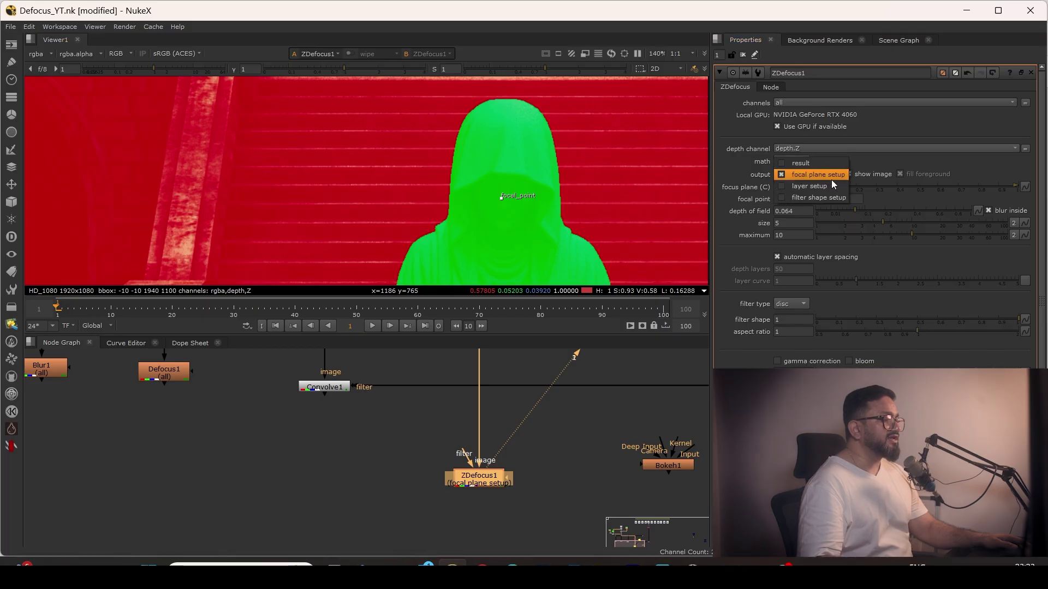
left_click(804, 165)
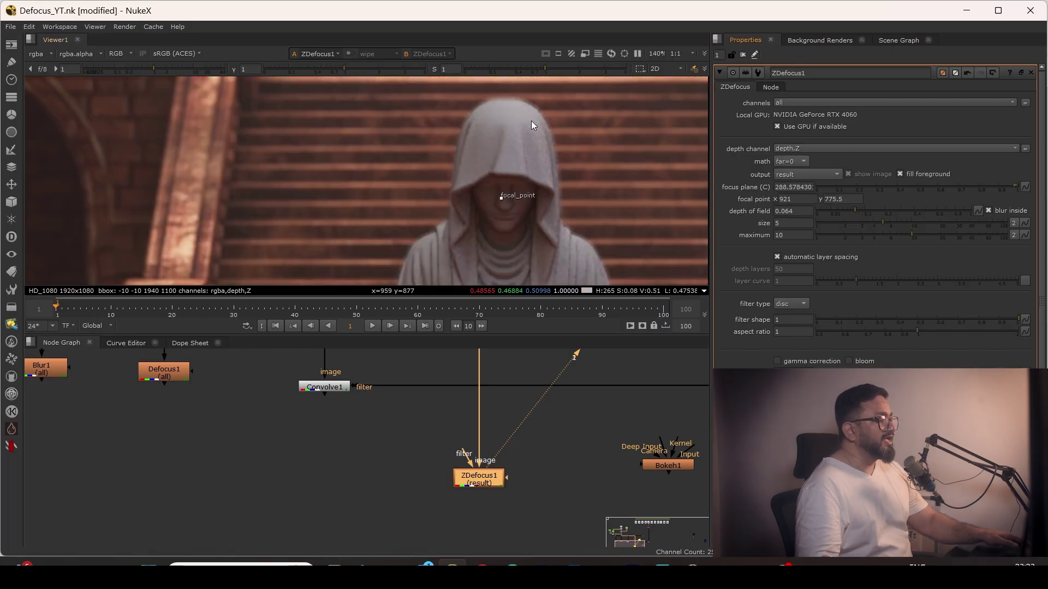
scroll(484, 132, "up", 6)
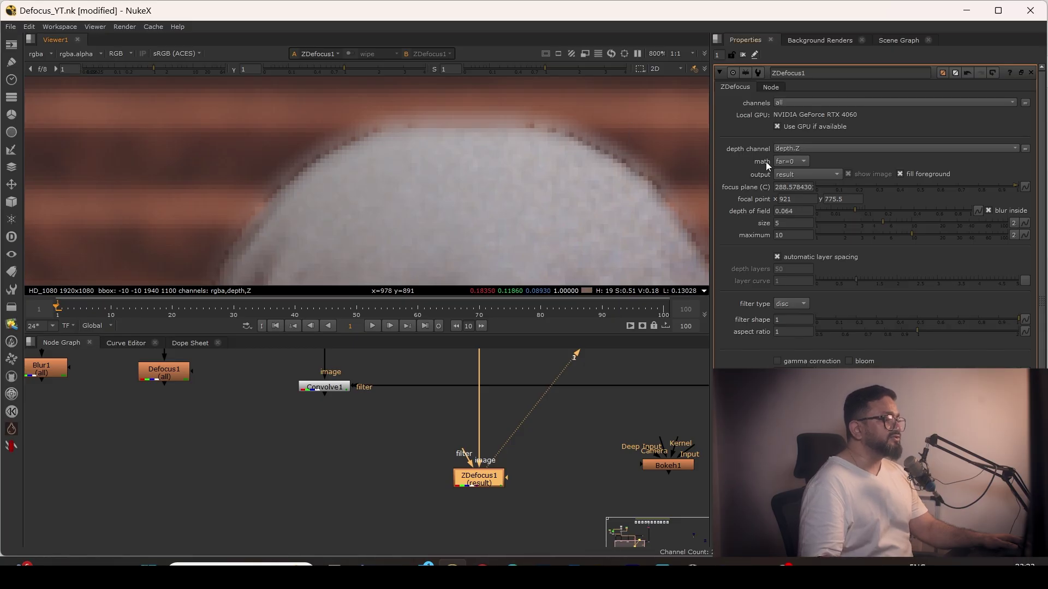
Step: Set the ZDefocus math to depth and inspect the hood and the background highlights
left_click(781, 162)
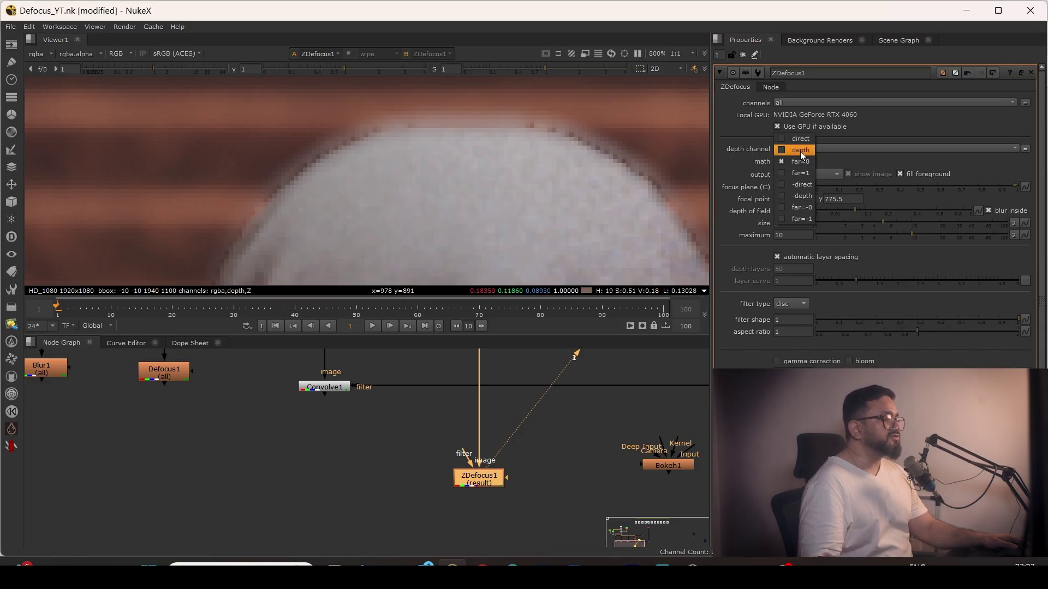
left_click(800, 151)
scroll(577, 211, "down", 8)
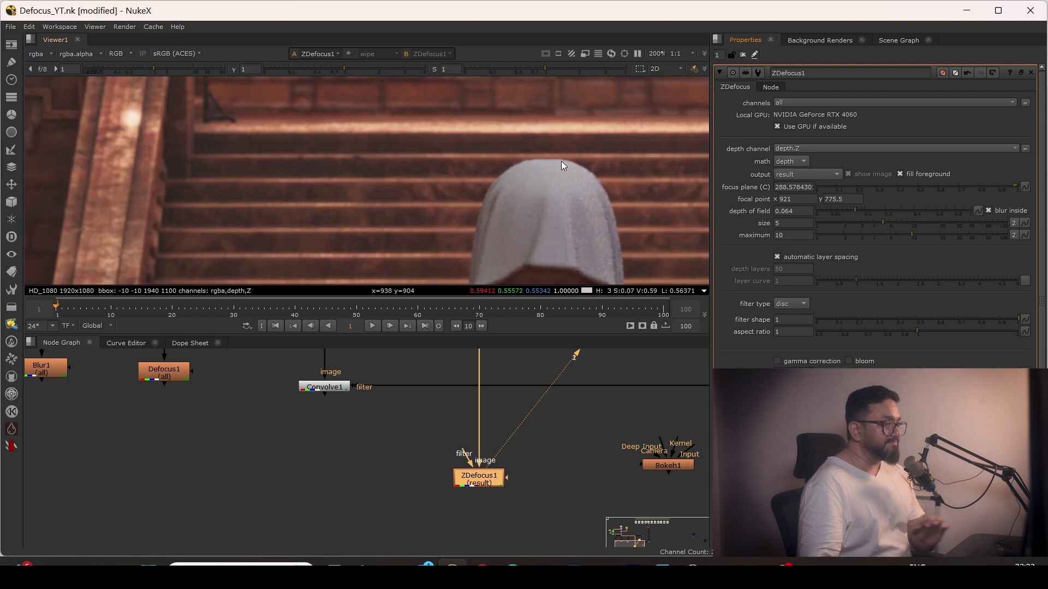
middle_click_drag(561, 162, 286, 270)
scroll(424, 242, "up", 4)
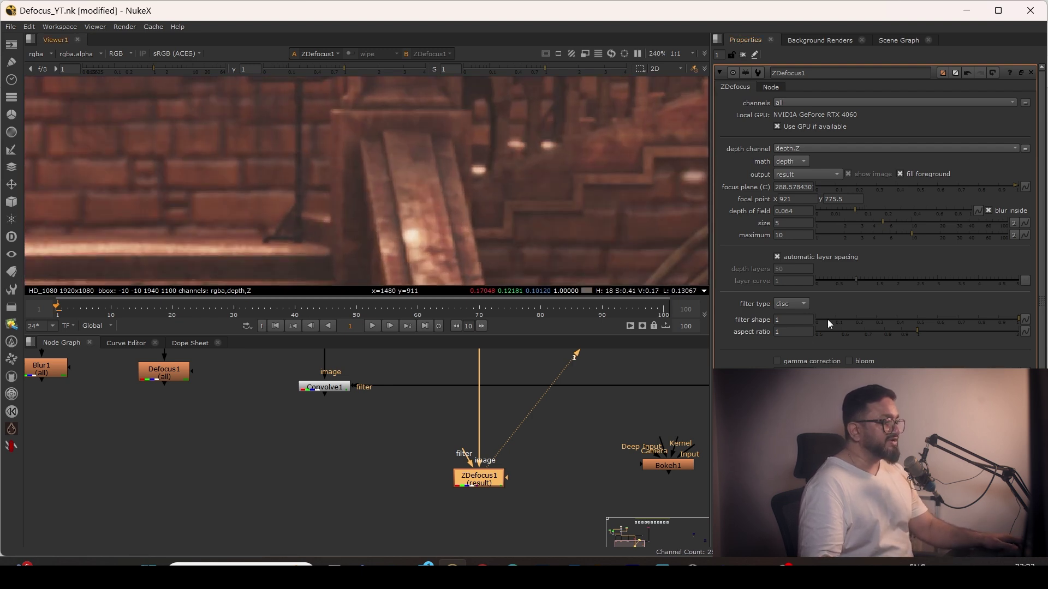
Step: Raise the ZDefocus size to 19 and inspect the blurred background highlights up close
left_click(885, 221)
left_click_drag(907, 225, 934, 225)
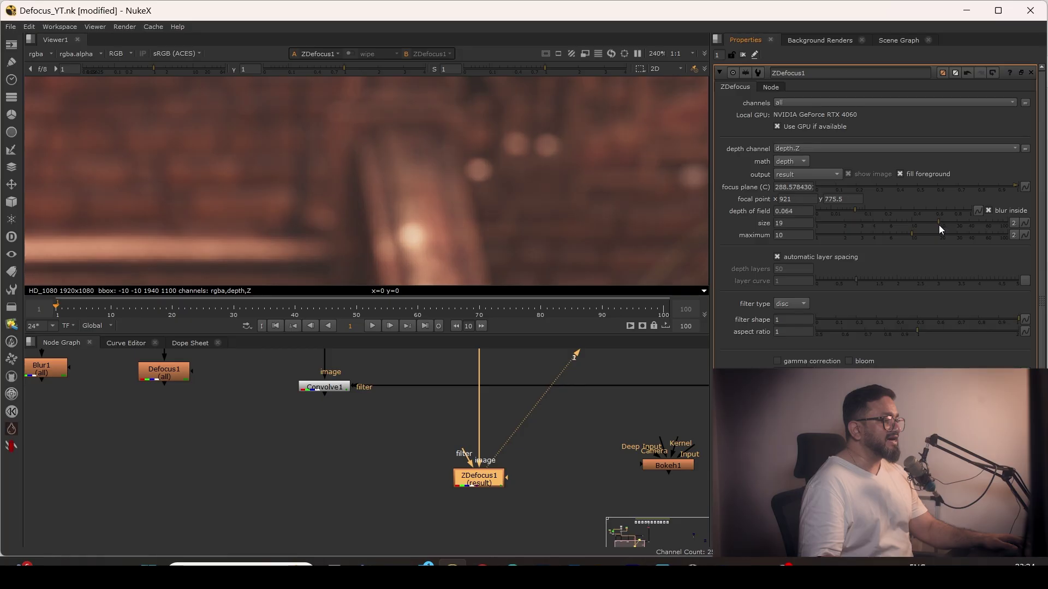
scroll(486, 144, "down", 6)
scroll(544, 157, "up", 10)
scroll(496, 153, "down", 1)
left_click_drag(575, 122, 438, 204)
scroll(437, 189, "down", 2)
scroll(506, 163, "up", 4)
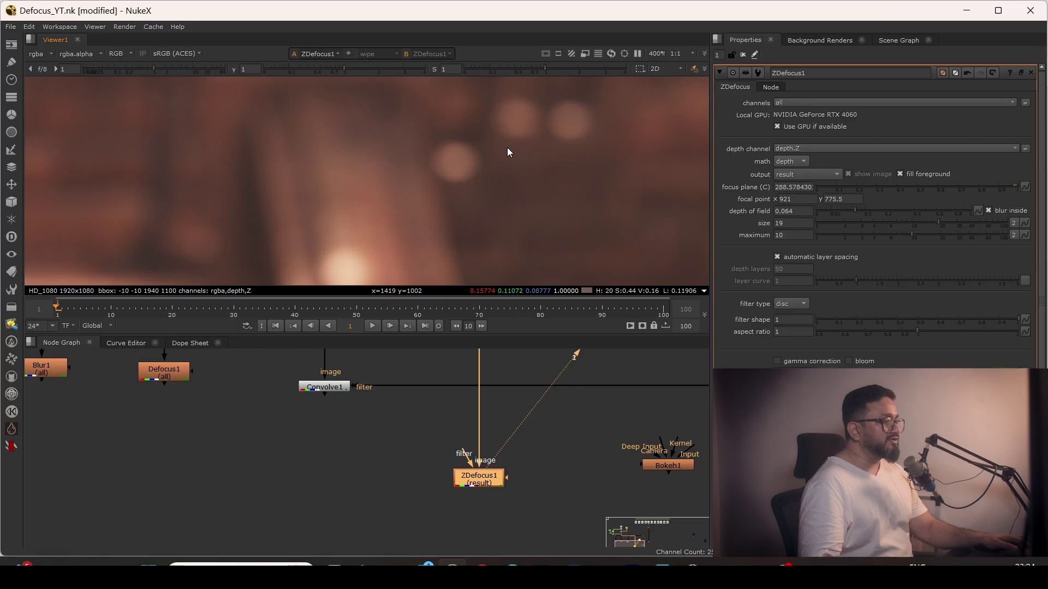
Step: Try the bladed filter type on the ZDefocus node
left_click(790, 303)
left_click(801, 315)
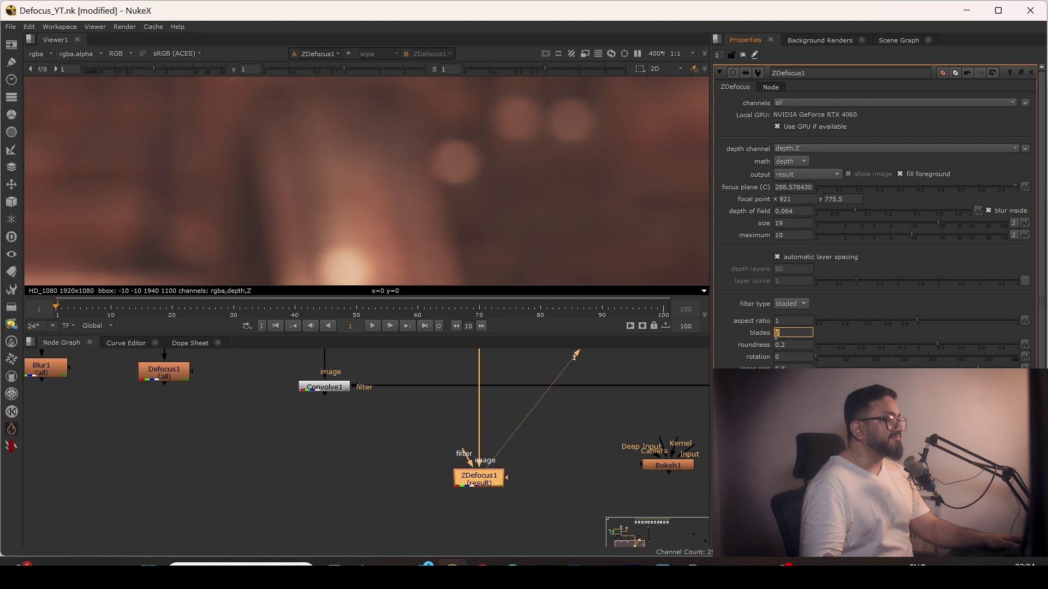
Step: Connect the ZDefocus filter input to the bokeh kernel line from the BokehShape group and route the wire through a dot
scroll(573, 468, "down", 2)
middle_click_drag(533, 451, 507, 519)
scroll(506, 519, "up", 4)
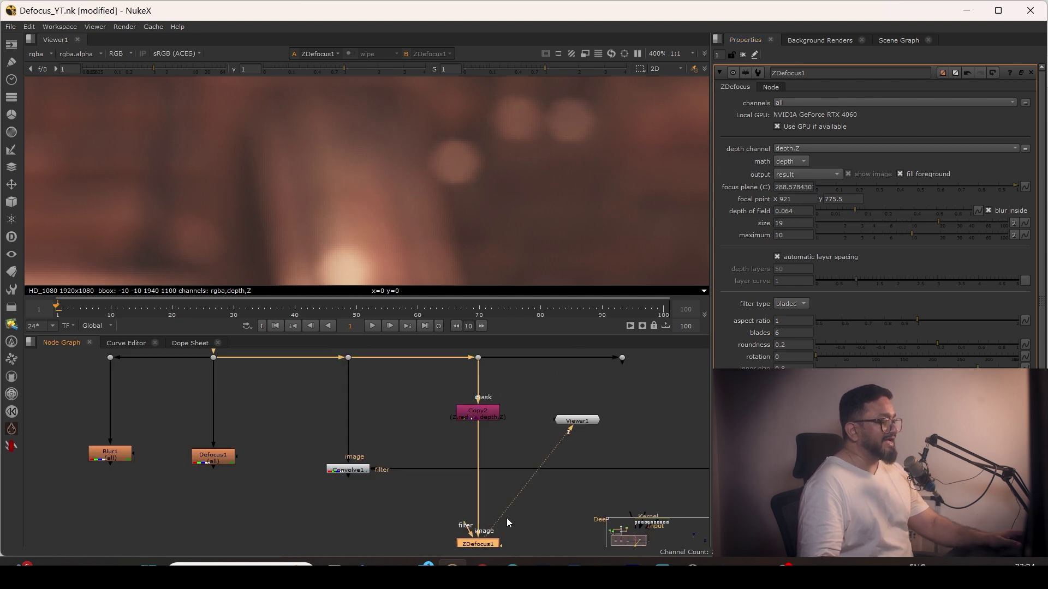
scroll(465, 475, "down", 3)
scroll(467, 479, "down", 3)
middle_click_drag(467, 479, 404, 538)
scroll(423, 513, "down", 3)
scroll(402, 534, "up", 2)
left_click_drag(404, 532, 538, 367)
scroll(460, 498, "up", 4)
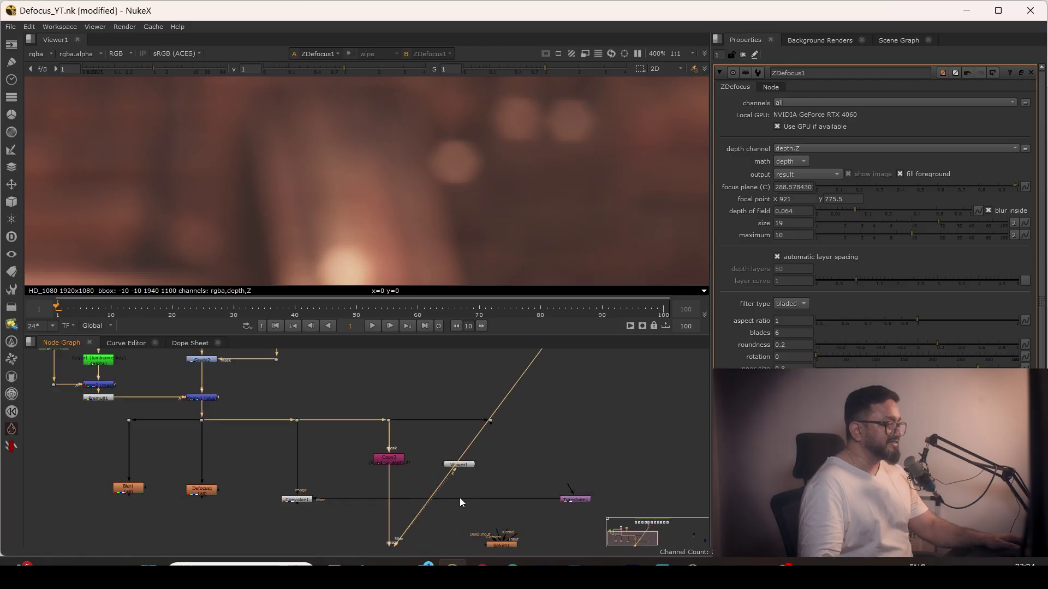
left_click_drag(506, 446, 595, 489, "ctrl")
Step: Set the ZDefocus filter type to image and inspect the bokeh on the highlights
left_click(370, 487)
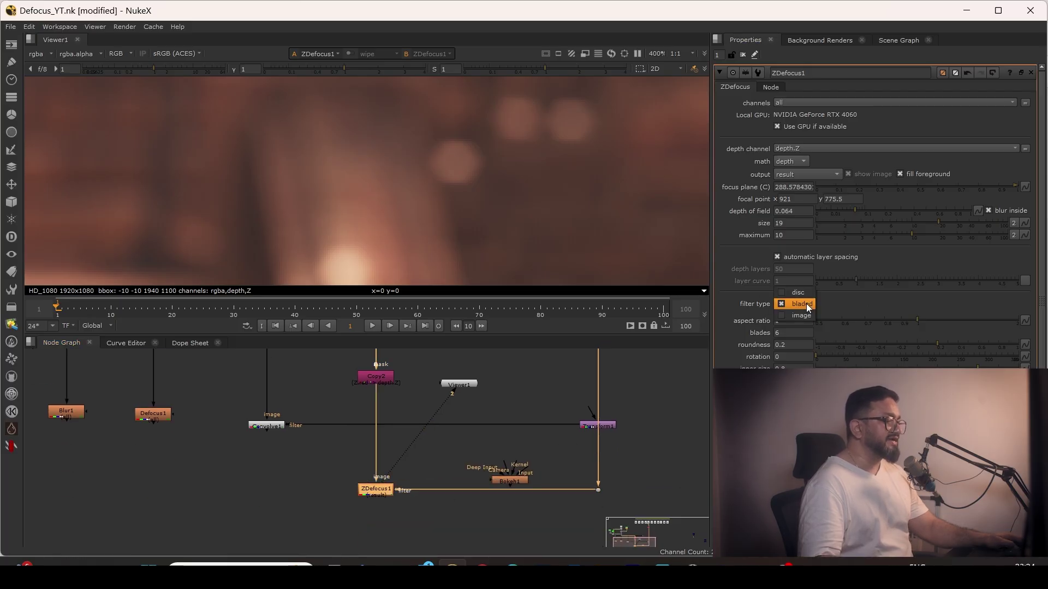
left_click(799, 316)
scroll(484, 231, "up", 2)
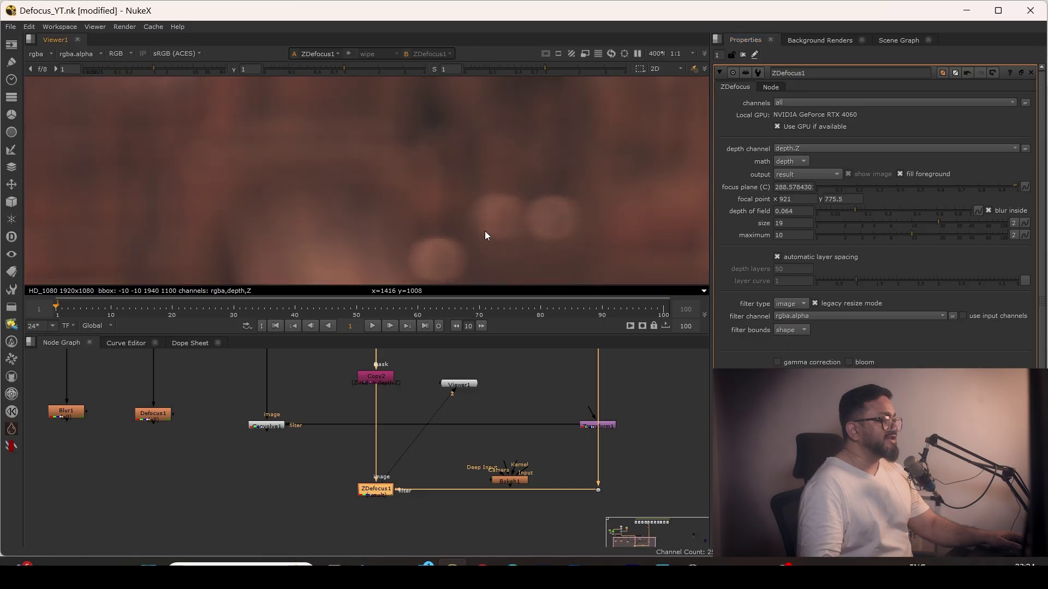
Step: In the BokehShape group, reconnect the kernel dot above the Copy node from Read4 to Read2
scroll(516, 458, "down", 5)
middle_click_drag(591, 422, 562, 506)
scroll(529, 443, "up", 3)
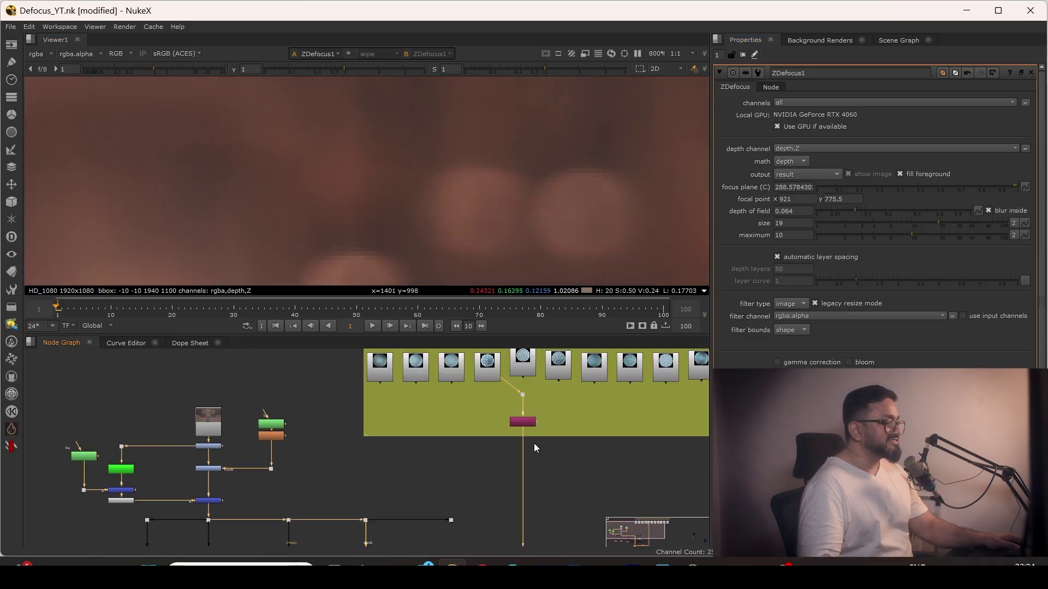
middle_click_drag(534, 443, 538, 486)
scroll(532, 474, "up", 2)
left_click(497, 410)
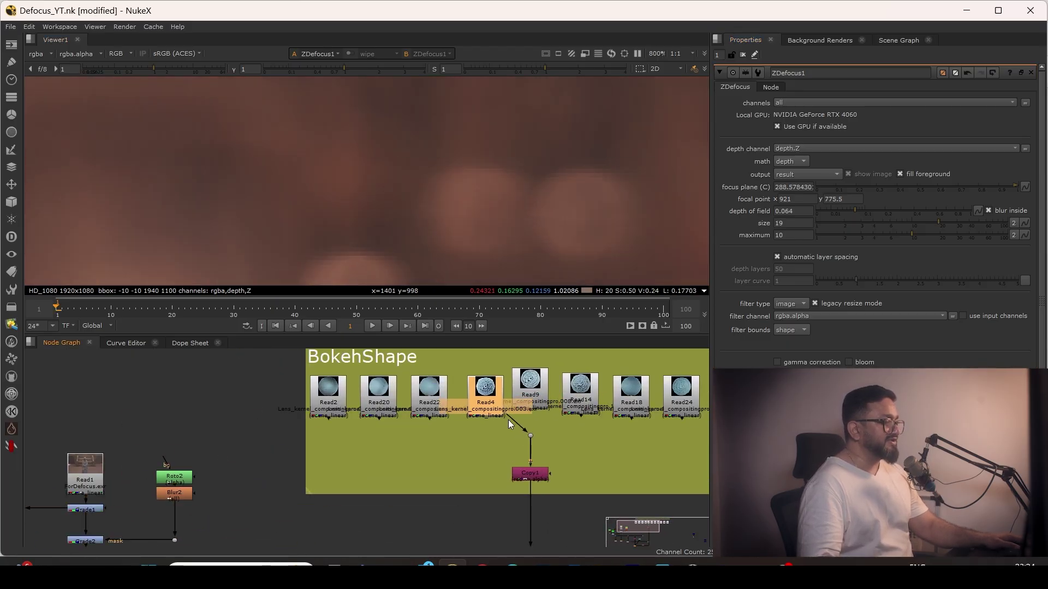
left_click_drag(533, 418, 331, 408)
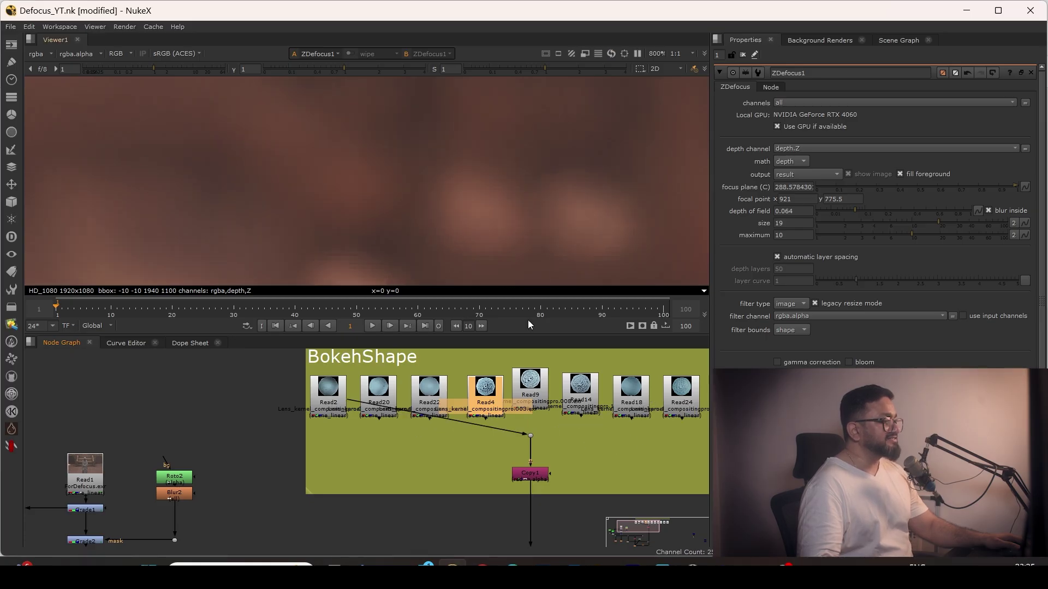
Step: Examine the whole defocused statue image in a maximized viewer, then restore the workspace layout
scroll(538, 201, "down", 10)
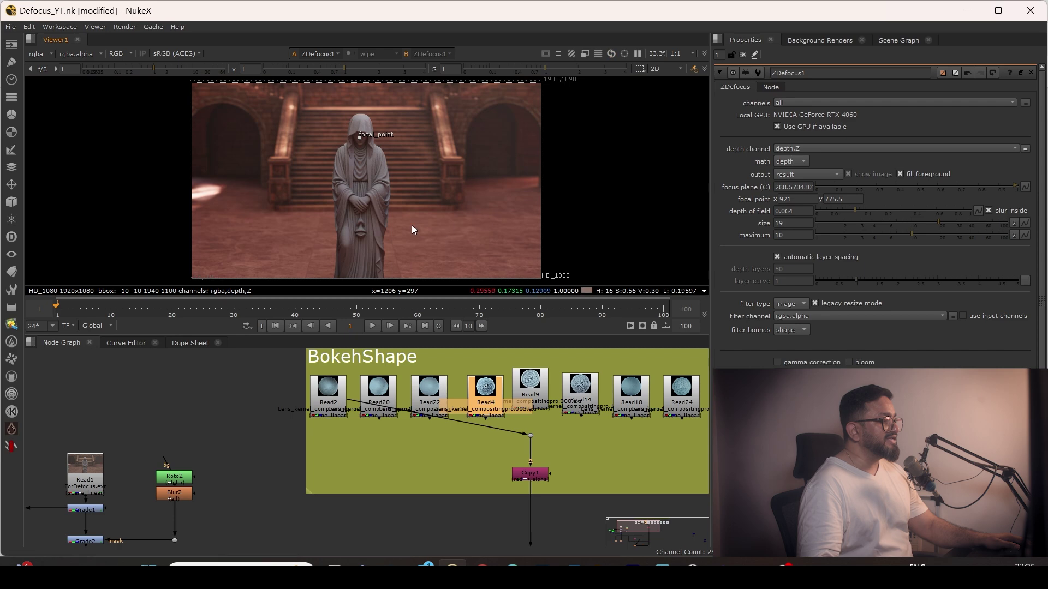
key("space")
scroll(600, 183, "up", 5)
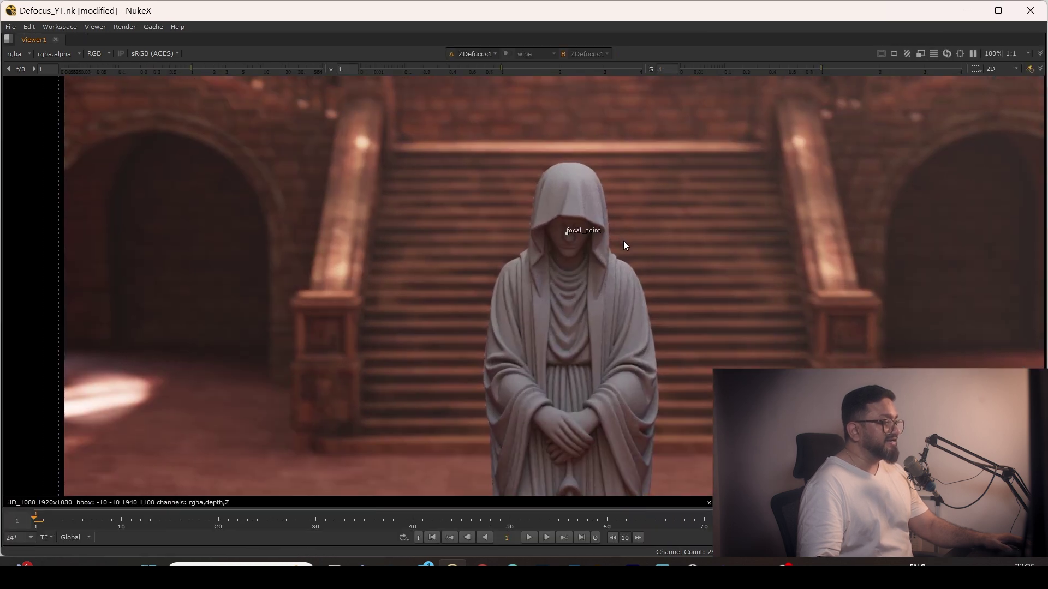
scroll(588, 225, "down", 2)
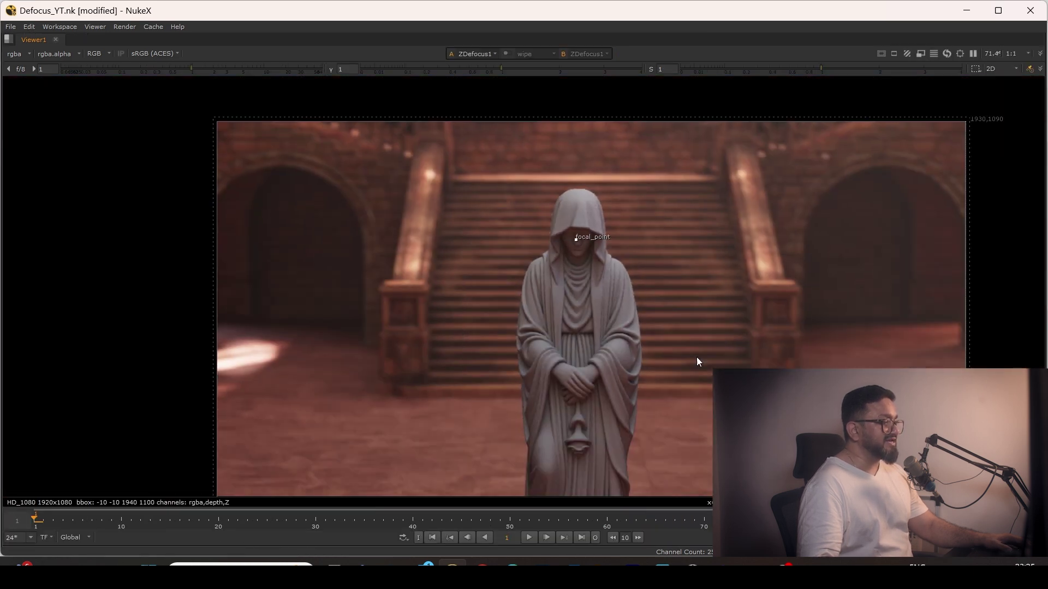
scroll(752, 253, "down", 2)
scroll(764, 196, "up", 2)
left_click_drag(880, 170, 162, 285)
scroll(377, 251, "down", 2)
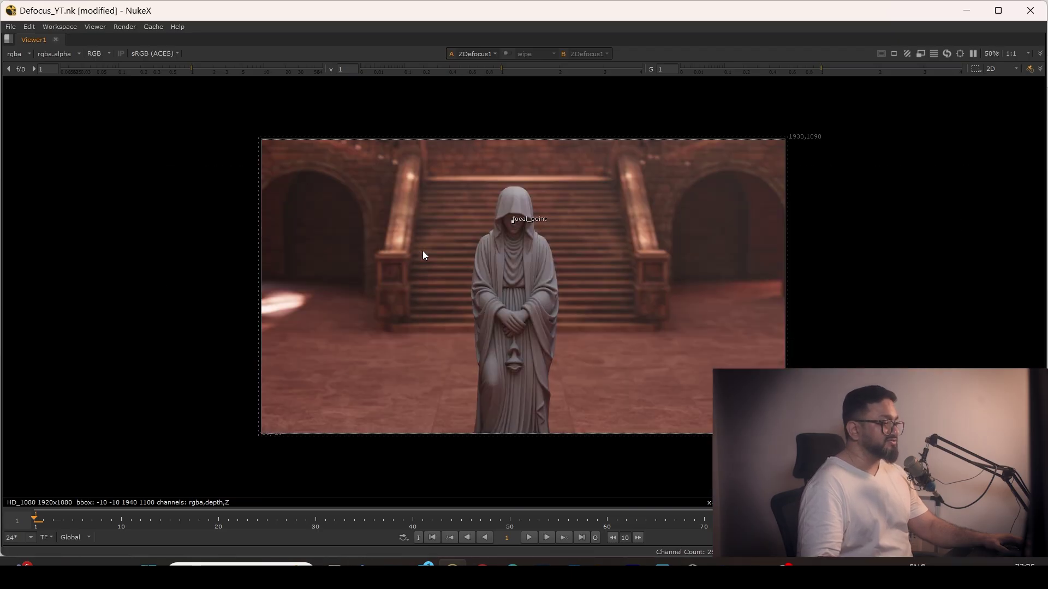
key("space")
Step: Place the Bokeh node below the ZDefocus node and examine its Camera, Deep Input, Kernel and Input pipes
scroll(502, 467, "down", 2)
middle_click_drag(535, 456, 476, 435)
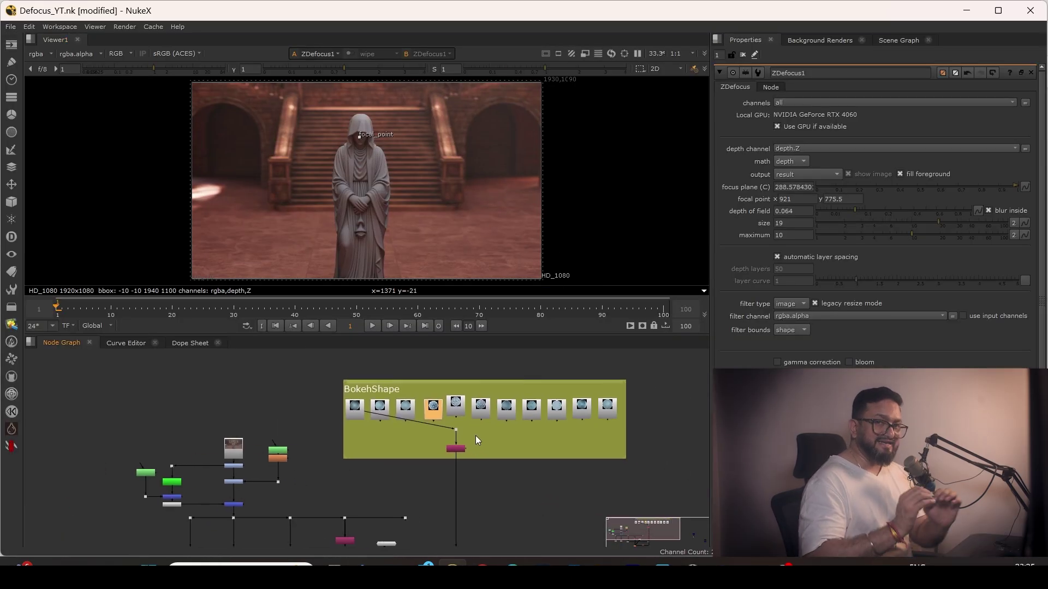
middle_click_drag(415, 529, 448, 376)
scroll(460, 445, "up", 4)
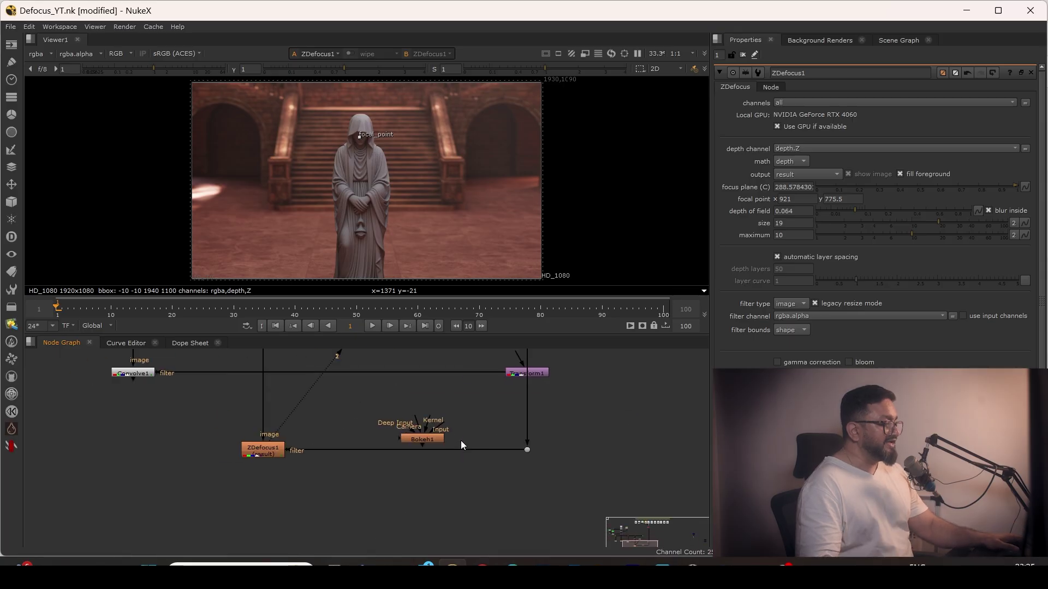
middle_click_drag(461, 441, 465, 455)
scroll(480, 517, "up", 6)
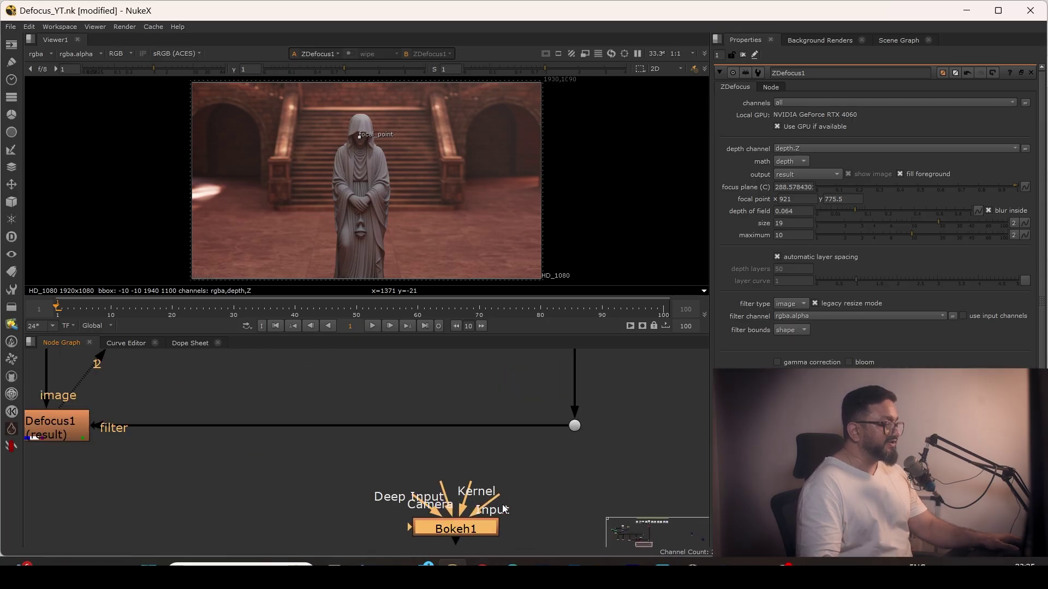
left_click_drag(522, 457, 662, 453)
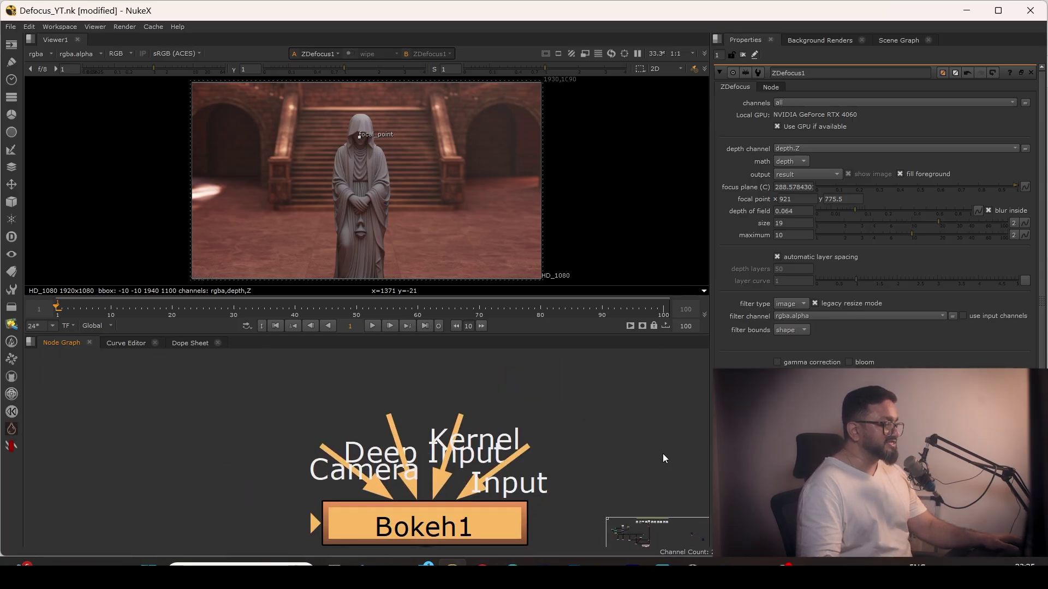
left_click_drag(461, 422, 488, 411)
left_click_drag(391, 421, 410, 368)
left_click_drag(334, 454, 176, 453)
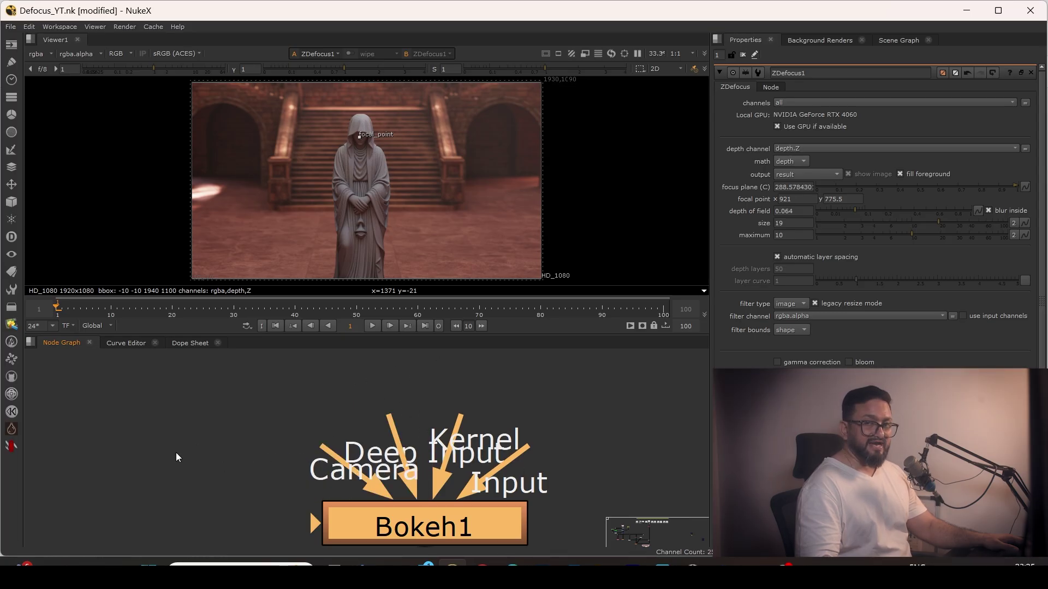
scroll(460, 456, "down", 8)
scroll(464, 461, "up", 5)
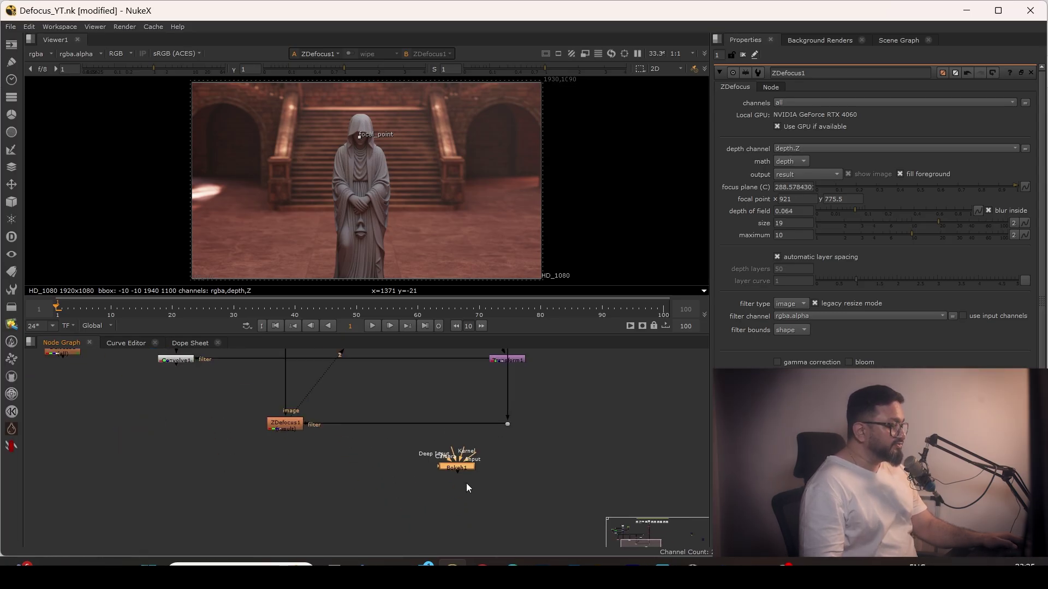
Step: Connect the Bokeh node's Input pipe to the last dot on the main image line
left_click_drag(396, 469, 413, 371)
scroll(412, 404, "down", 5)
middle_click_drag(405, 515, 407, 408)
scroll(407, 408, "up", 4)
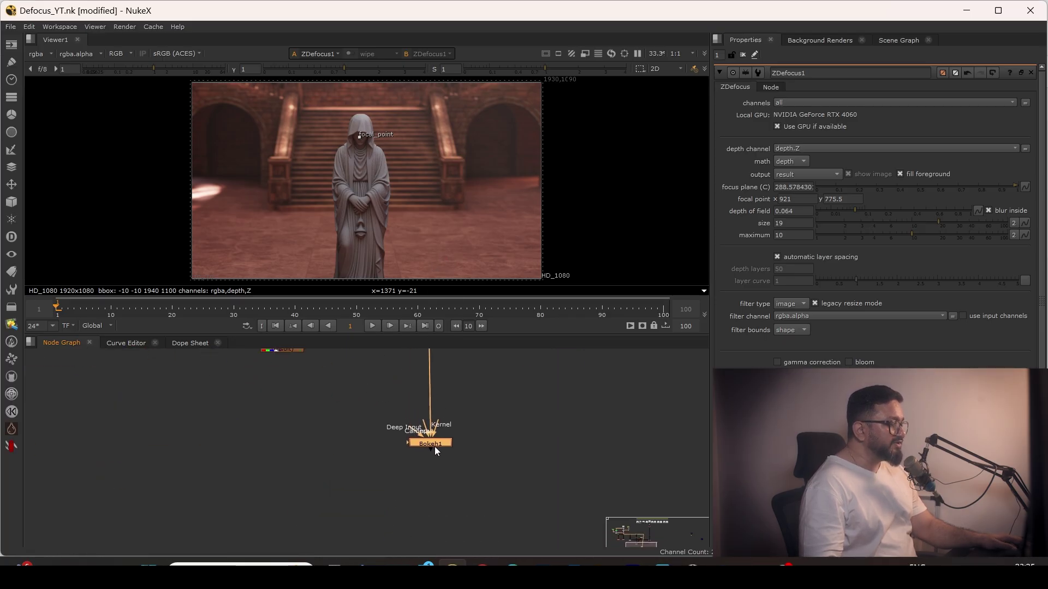
Step: Open the Bokeh node's properties and view its output
scroll(436, 431, "up", 5)
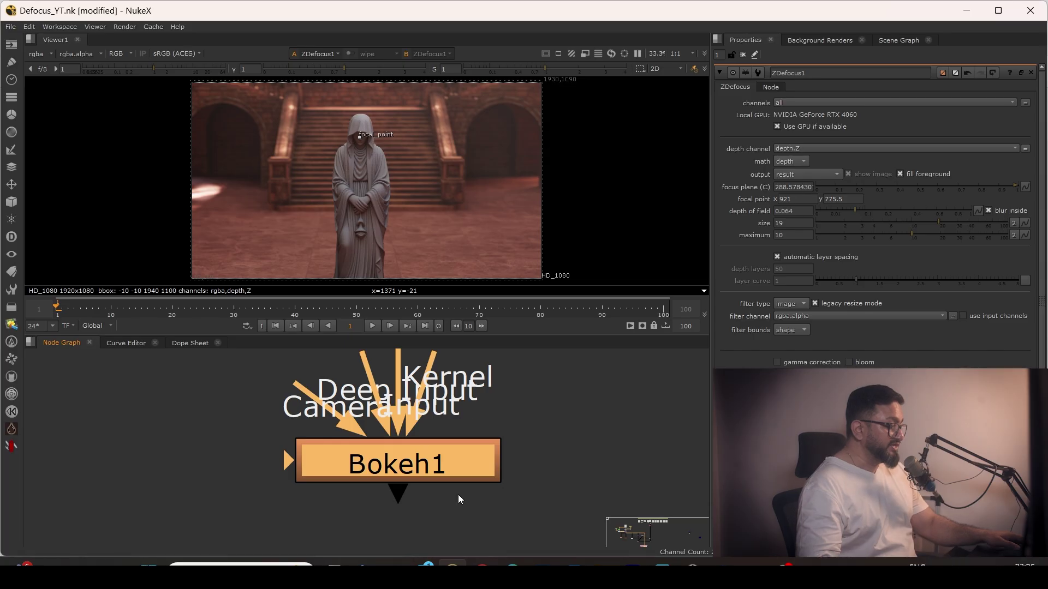
double_click(442, 469)
key("1")
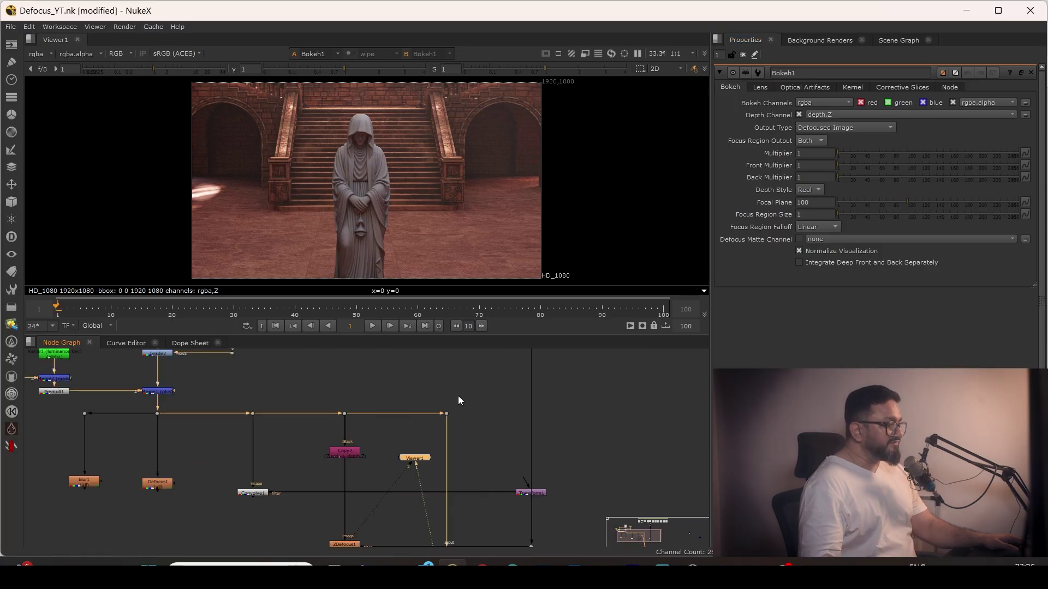
Step: View the dot feeding the Bokeh node and display its depth channel
left_click(447, 414)
key("1")
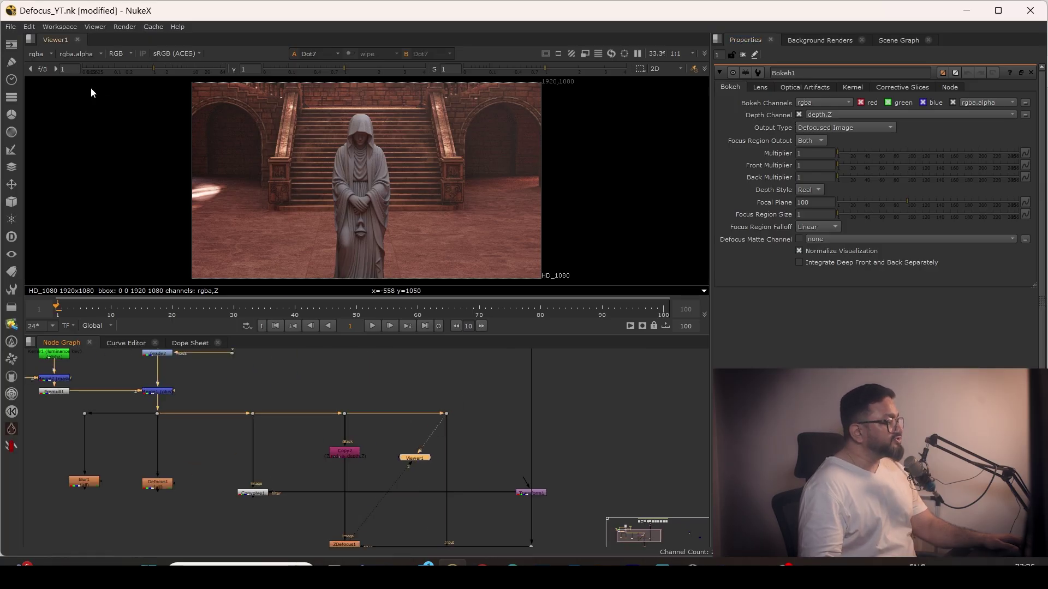
left_click(36, 54)
left_click(55, 109)
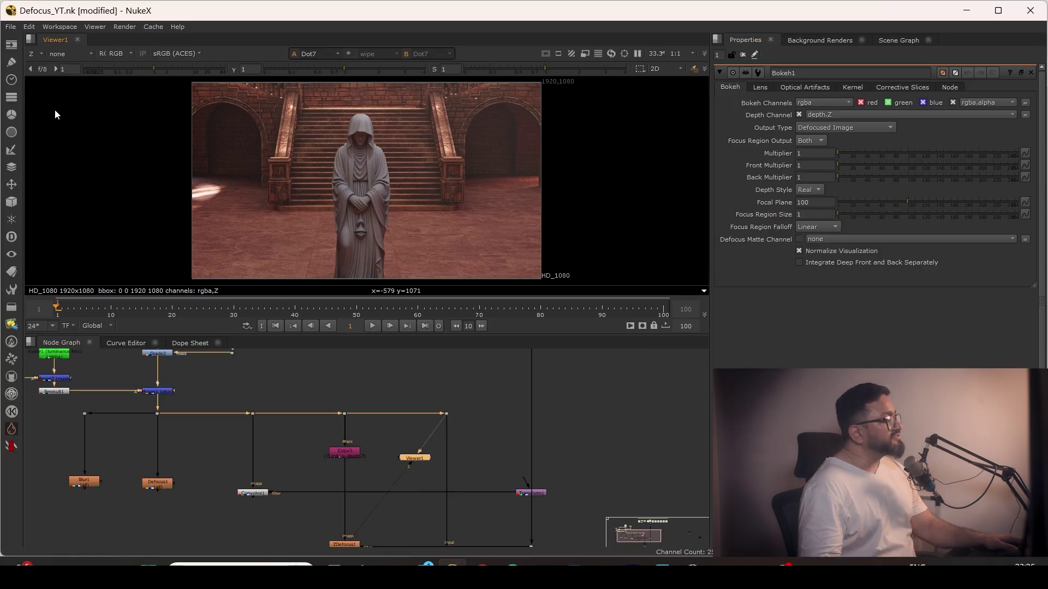
Step: Lower the viewer gain until the depth is readable, sample the depth on the statue's head, and reset the gain
scroll(409, 168, "up", 2)
left_click_drag(150, 68, 105, 70)
left_click(30, 68)
left_click(29, 68)
left_click(29, 68)
left_click(30, 68)
scroll(393, 143, "up", 3)
middle_click_drag(314, 122, 353, 215)
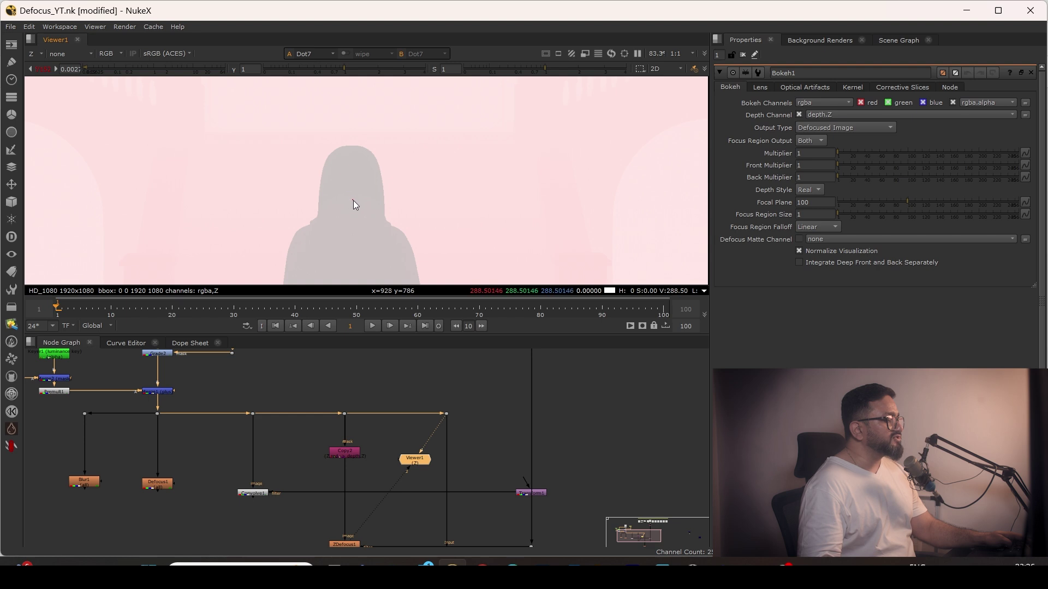
left_click(127, 70, "ctrl")
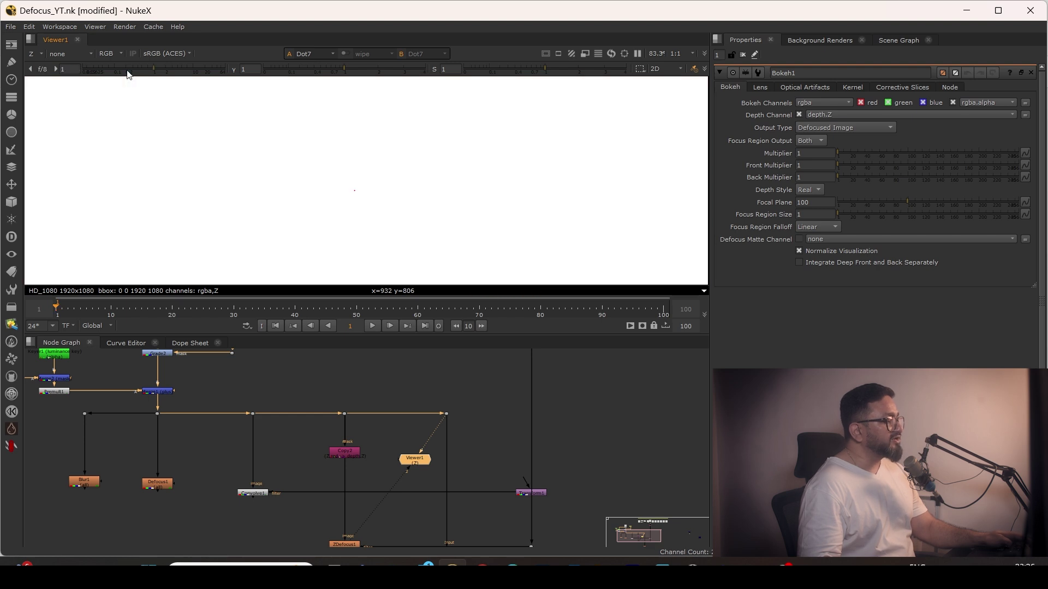
Step: Switch the viewer channels back to rgba and view the Bokeh node's output
scroll(465, 481, "down", 5)
middle_click_drag(465, 481, 437, 405)
scroll(420, 410, "up", 4)
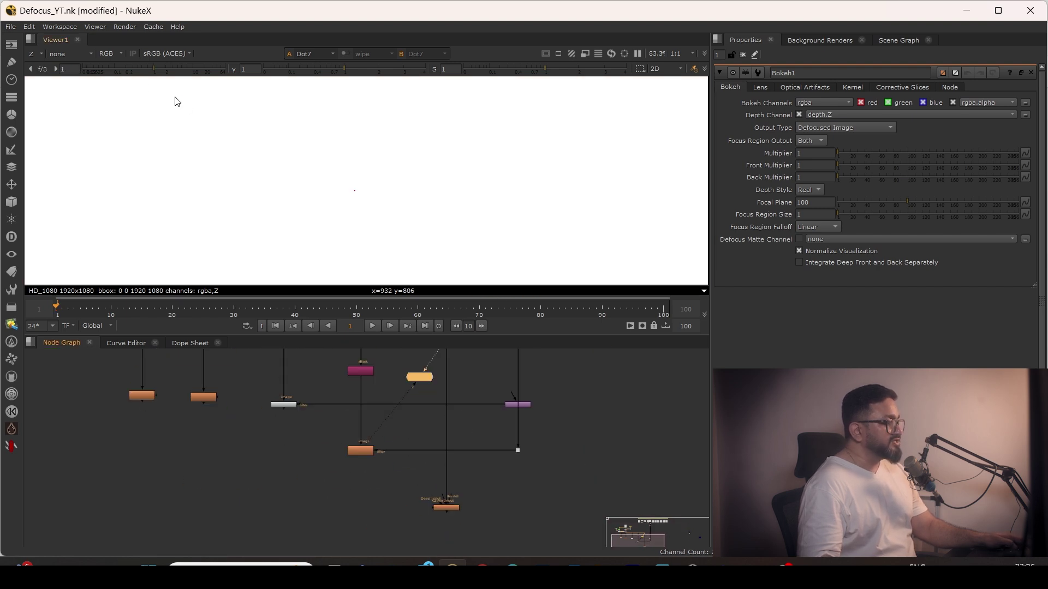
left_click(40, 52)
left_click(44, 77)
scroll(424, 506, "up", 3)
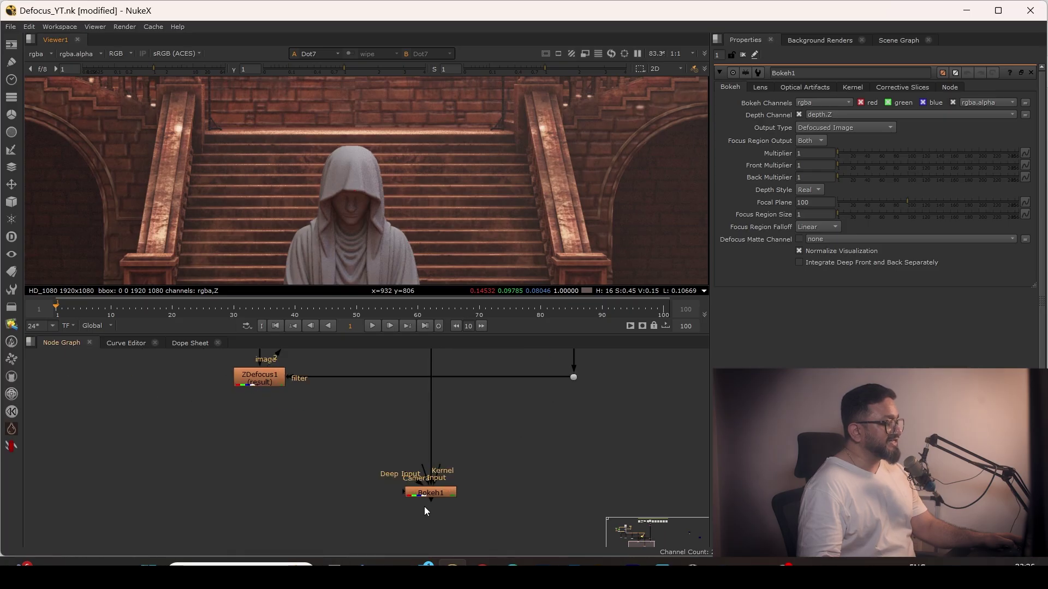
scroll(424, 507, "up", 3)
left_click(434, 487)
key("1")
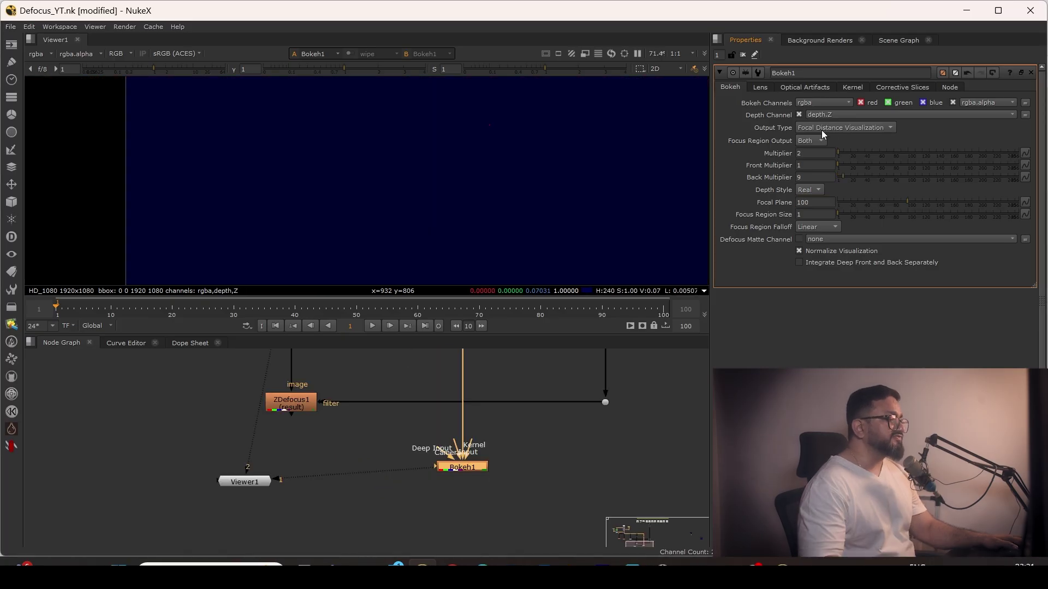
Step: Check the Bokeh output as Defocused Image and return the output type to Focal Distance Visualization
left_click(821, 130)
left_click(837, 107)
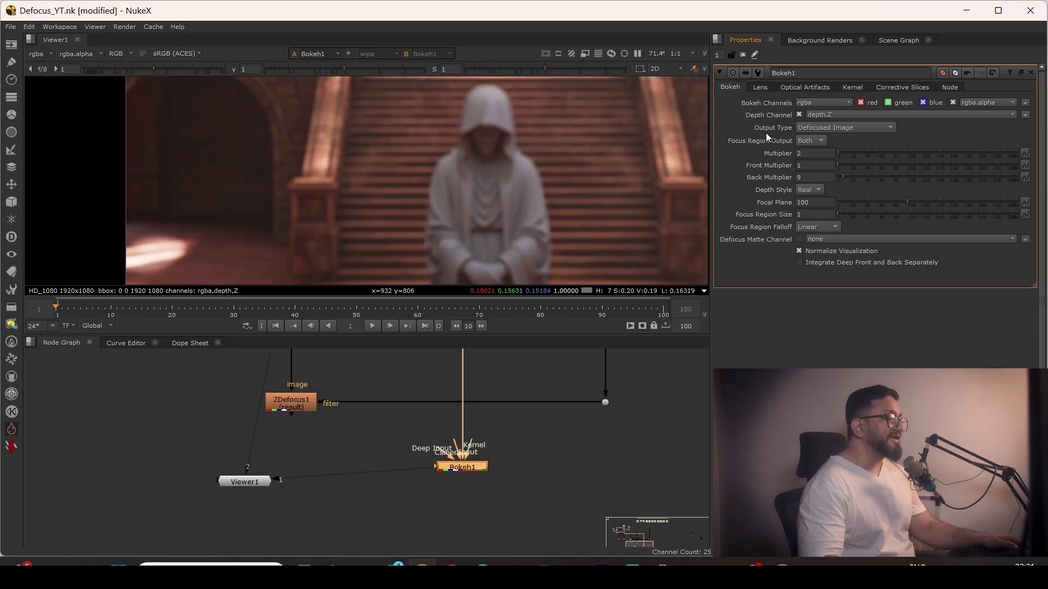
left_click(830, 130)
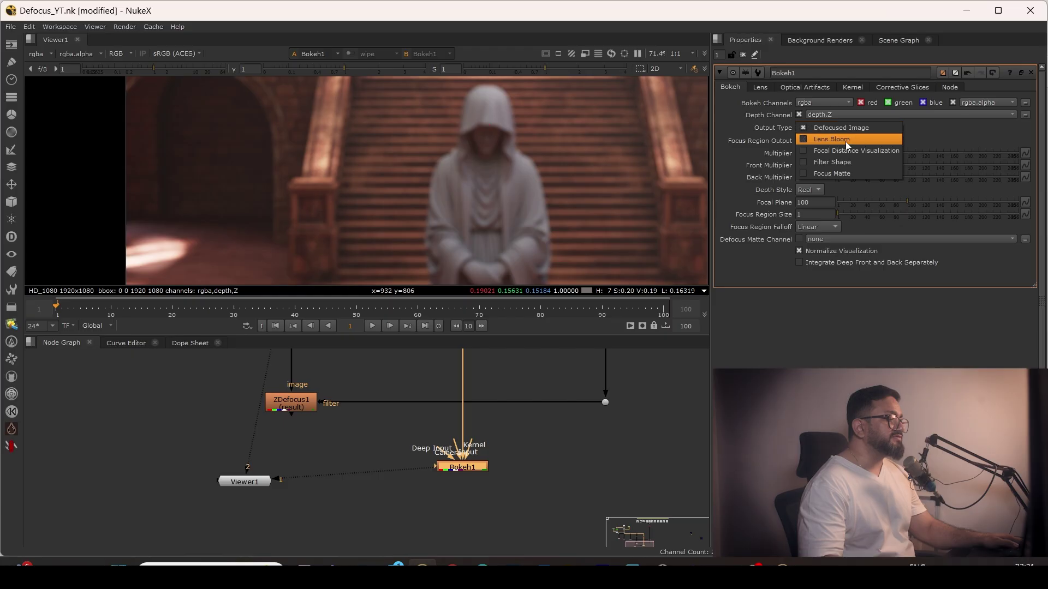
left_click(844, 149)
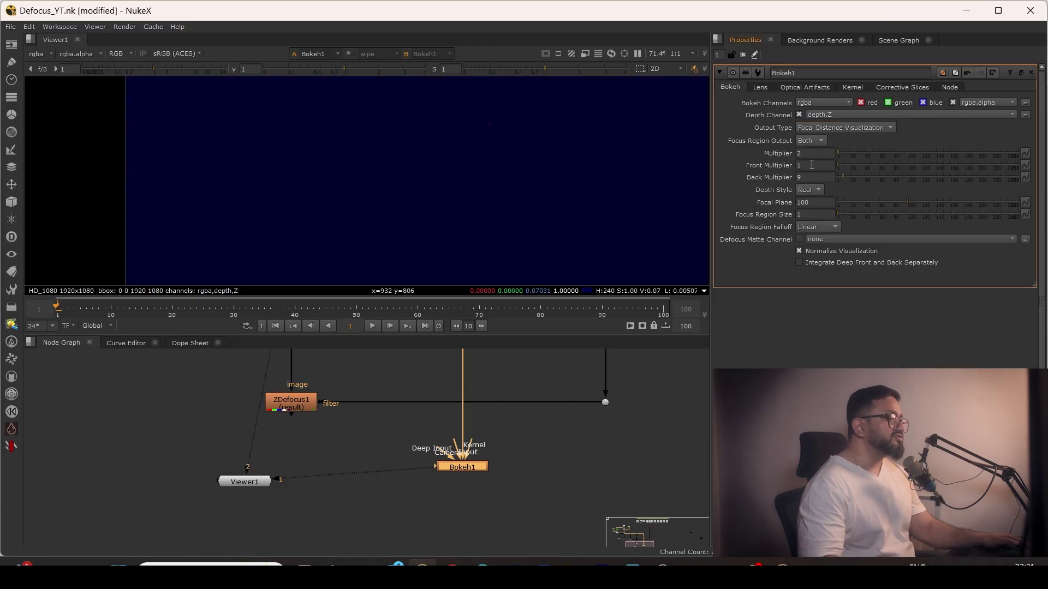
Step: Set the Bokeh node's Front Multiplier to 0 and its Focal Plane to 3010
type("0")
key("Return")
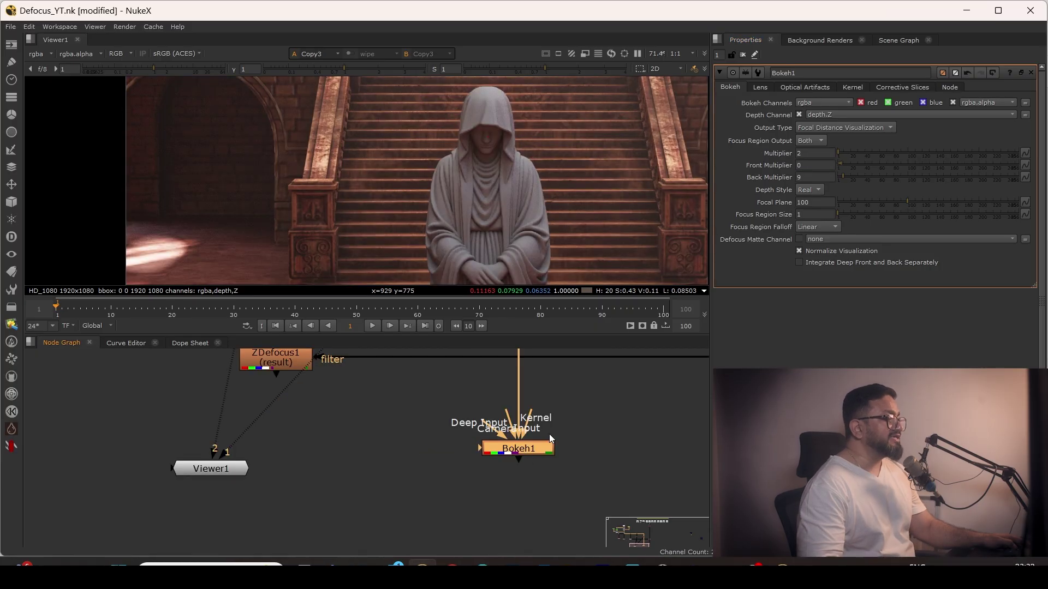
type("30")
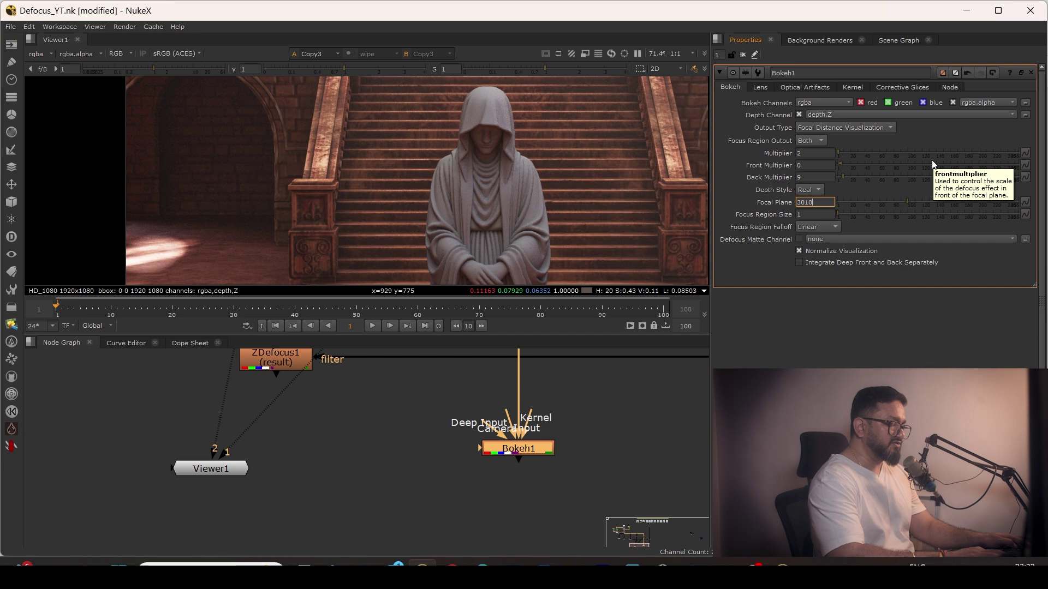
type("10")
key("Return")
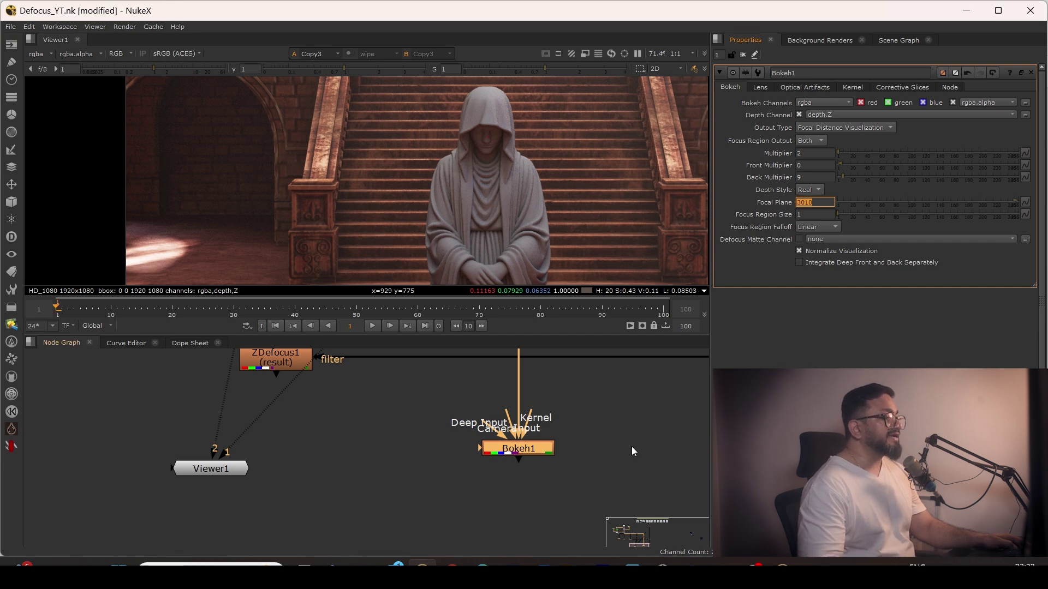
Step: View the Bokeh node's output, set the Focal Plane to 310 and check the whole statue in the focal distance visualization
left_click(517, 450)
key("1")
scroll(466, 162, "up", 2)
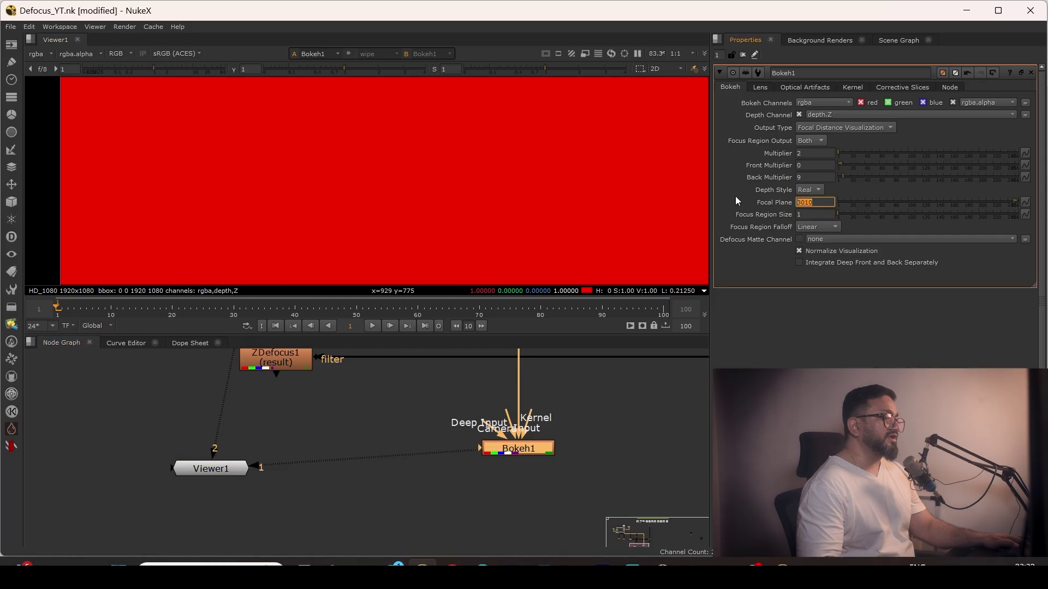
type("310")
key("Return")
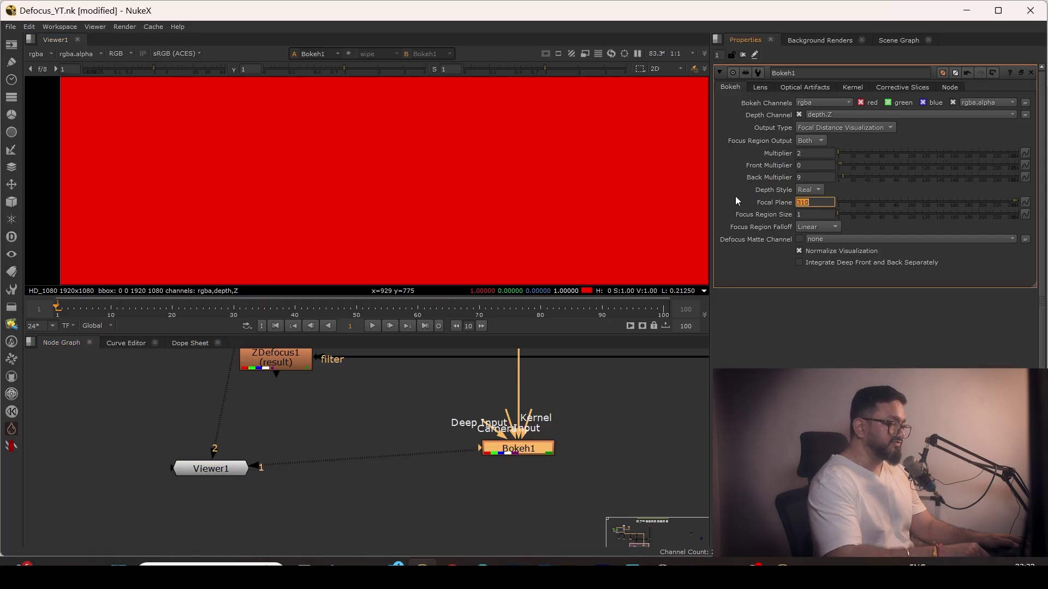
scroll(467, 136, "down", 5)
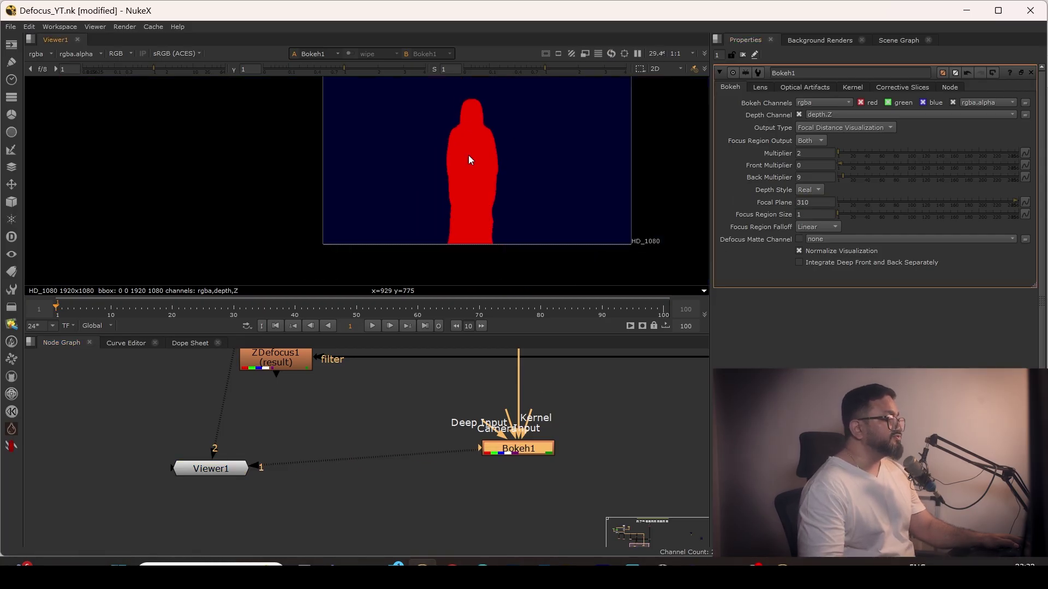
scroll(459, 152, "up", 3)
left_click_drag(414, 95, 582, 335)
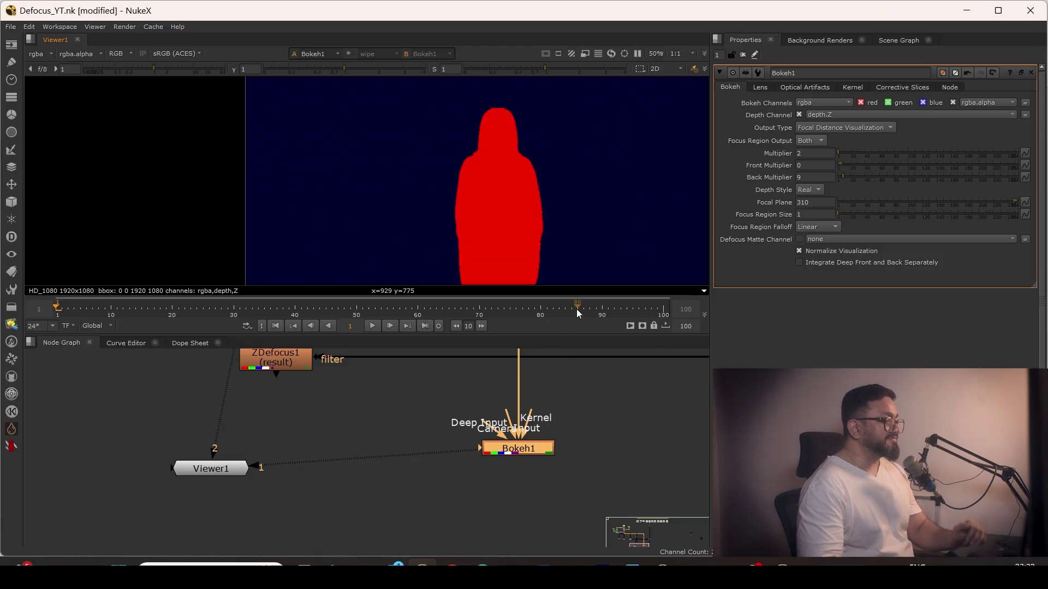
Step: Set the Bokeh node's Output Type to Defocused Image
left_click(512, 448)
key("1")
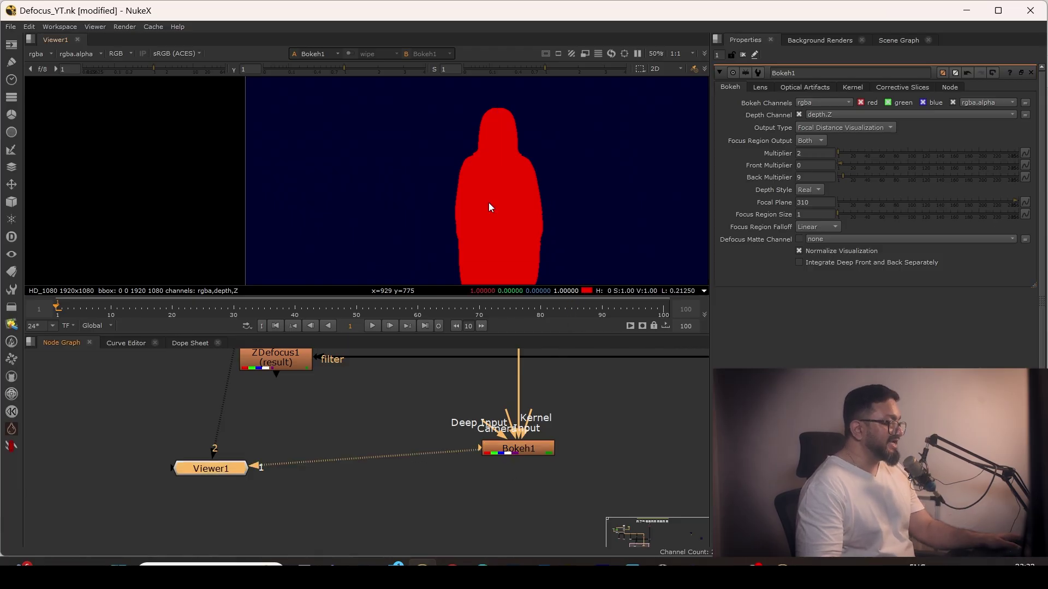
left_click(834, 128)
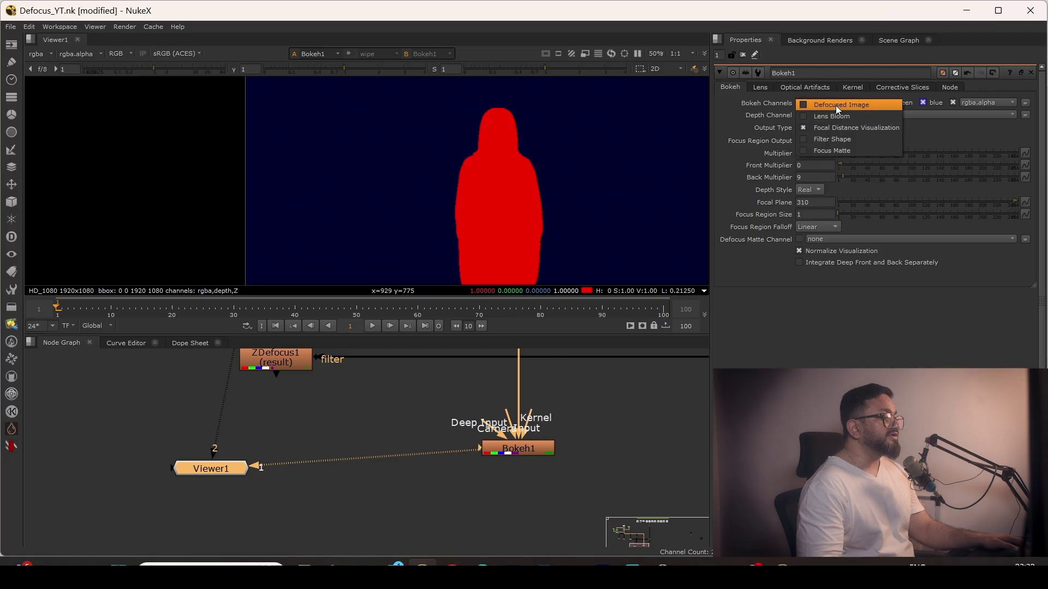
left_click(836, 106)
Step: Examine the defocused image full screen, closely checking the bokeh highlights around the stair railing and brick wall
key("space")
scroll(604, 145, "up", 3)
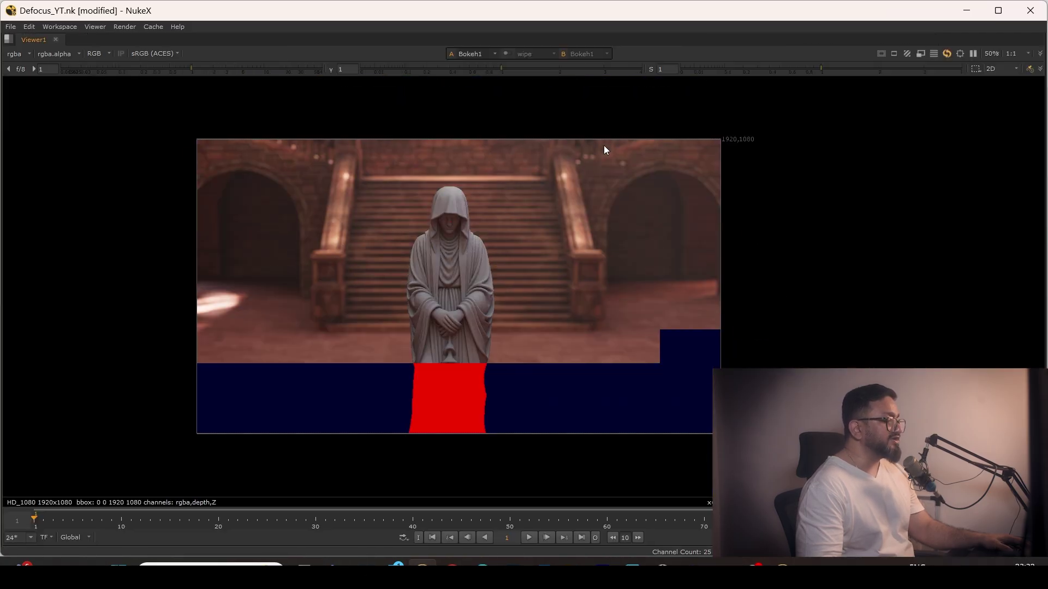
scroll(549, 186, "down", 1)
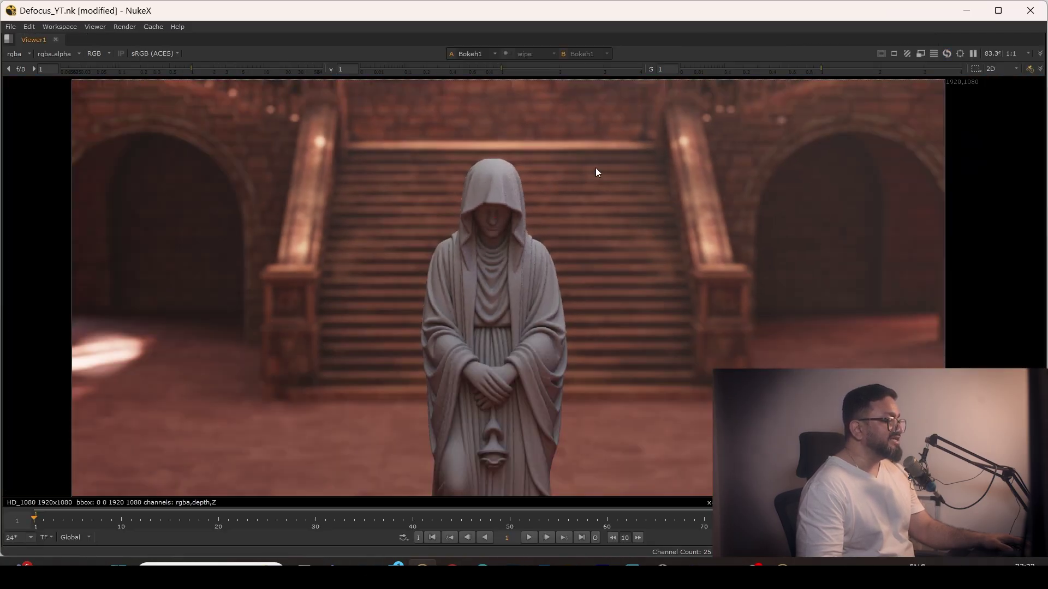
middle_click_drag(780, 104, 579, 279)
scroll(551, 306, "up", 10)
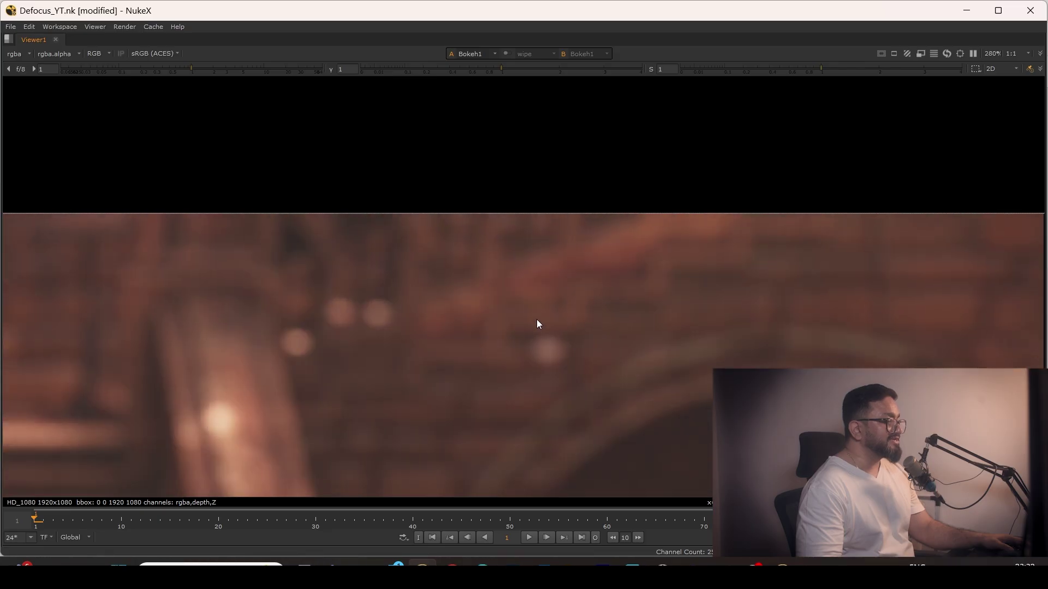
middle_click_drag(436, 300, 559, 211)
left_click_drag(468, 189, 380, 241)
scroll(380, 249, "down", 6)
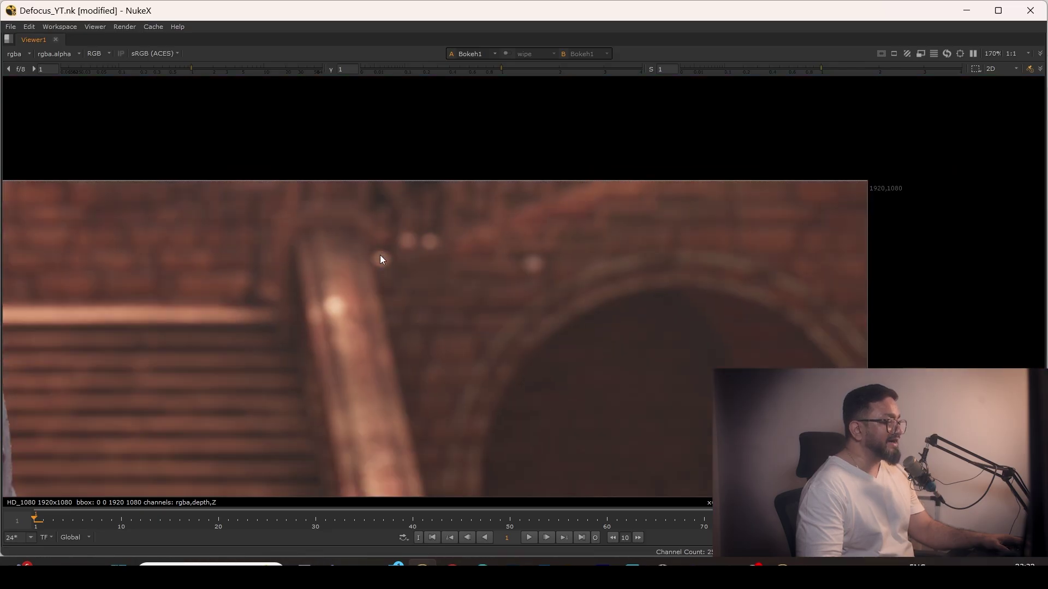
Step: Restore the normal layout, set the Bokeh node's Back Multiplier to 13 and frame the background highlights
key("space")
key("f")
left_click(520, 448)
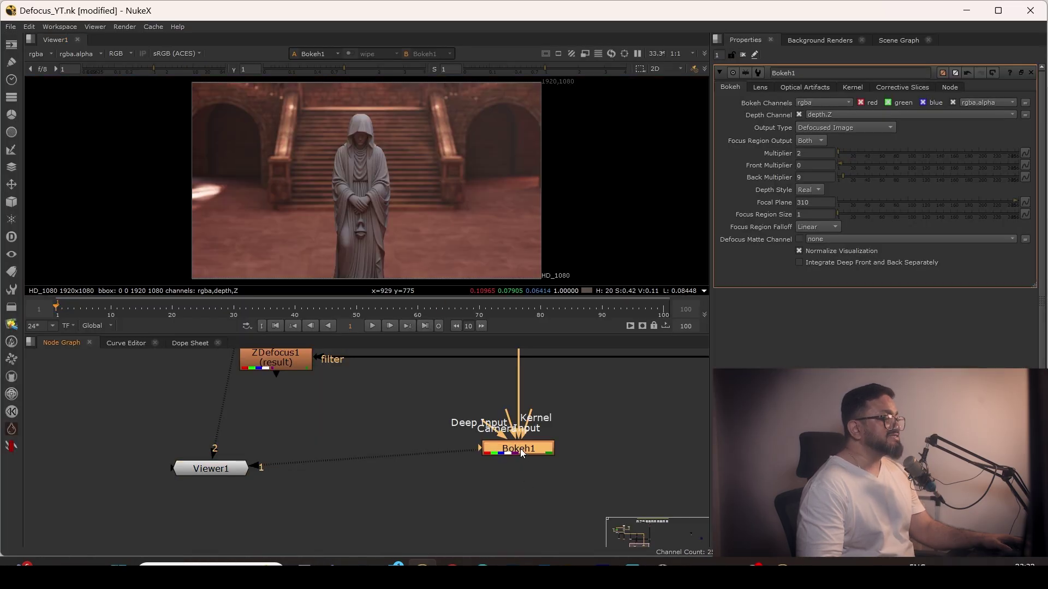
middle_click_drag(489, 126, 512, 147)
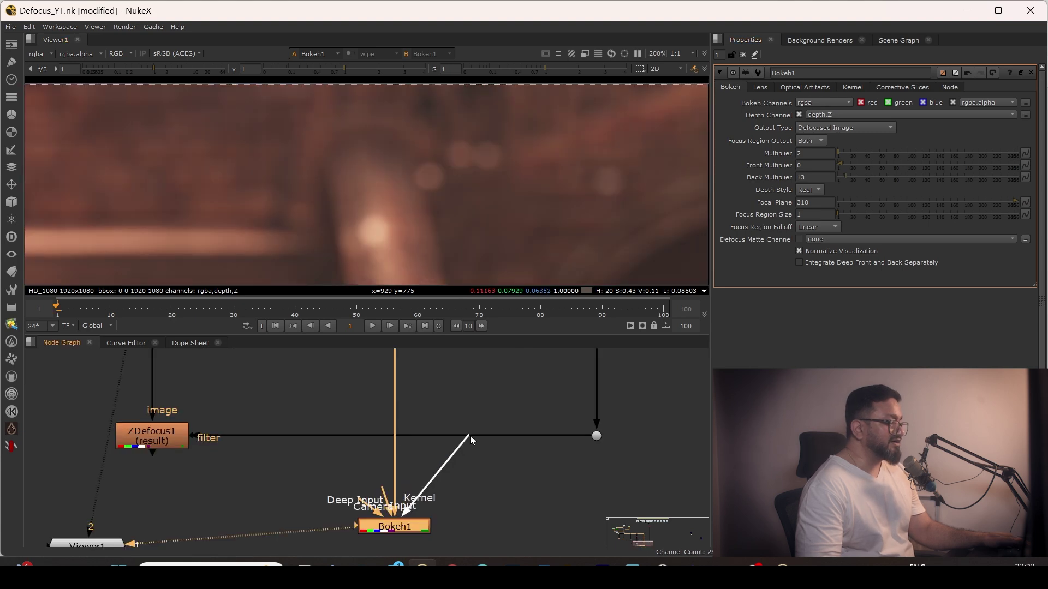
Step: Connect the Bokeh node's Kernel input to the BokehShape branch and set the Kernel Type to Input
scroll(473, 463, "down", 5)
scroll(385, 492, "up", 3)
left_click_drag(386, 499, 512, 463)
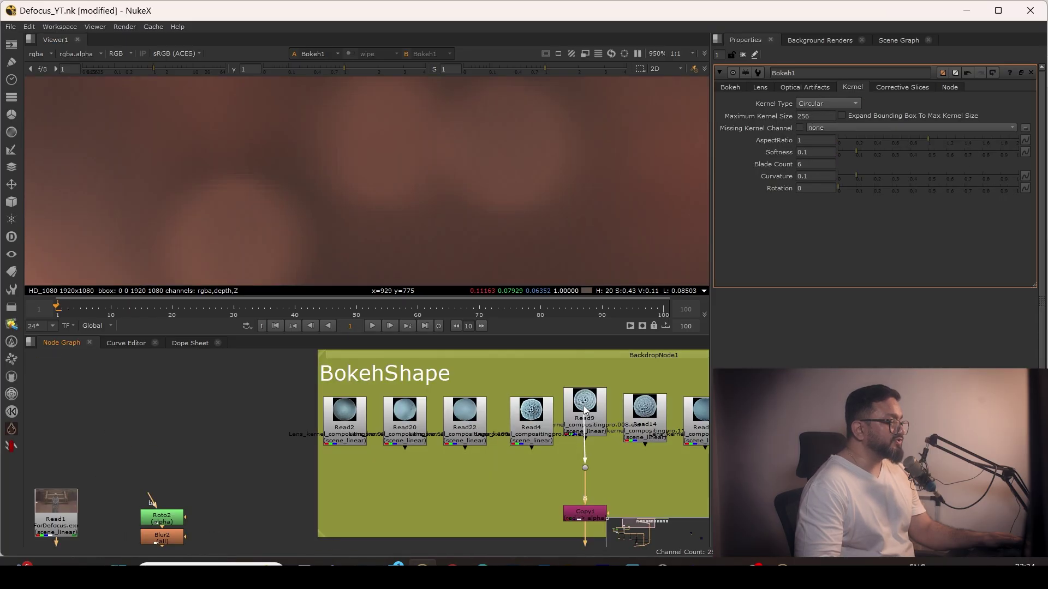
scroll(545, 480, "down", 5)
scroll(505, 461, "up", 5)
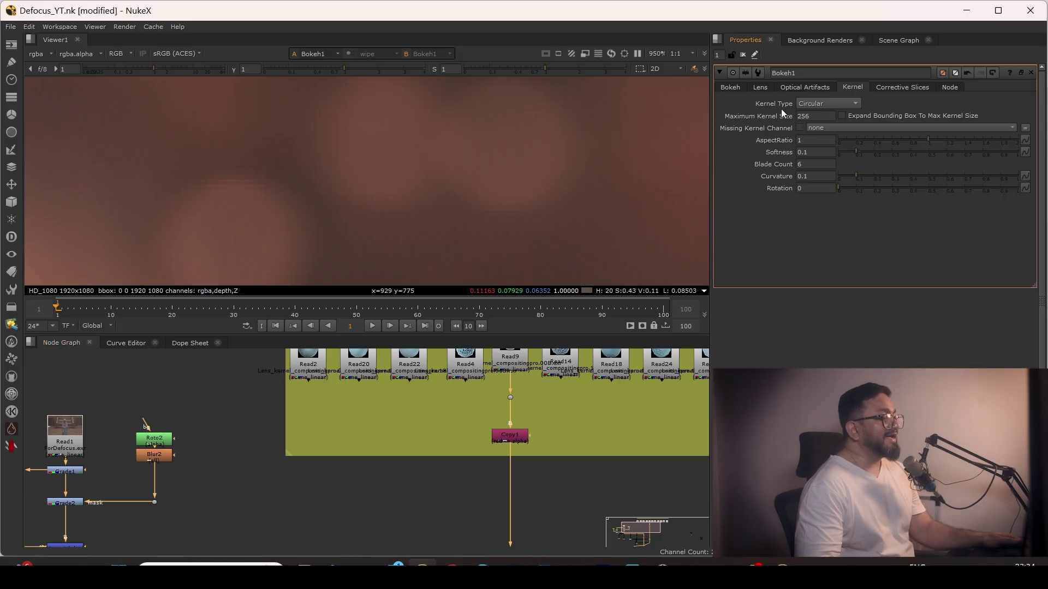
left_click(829, 104)
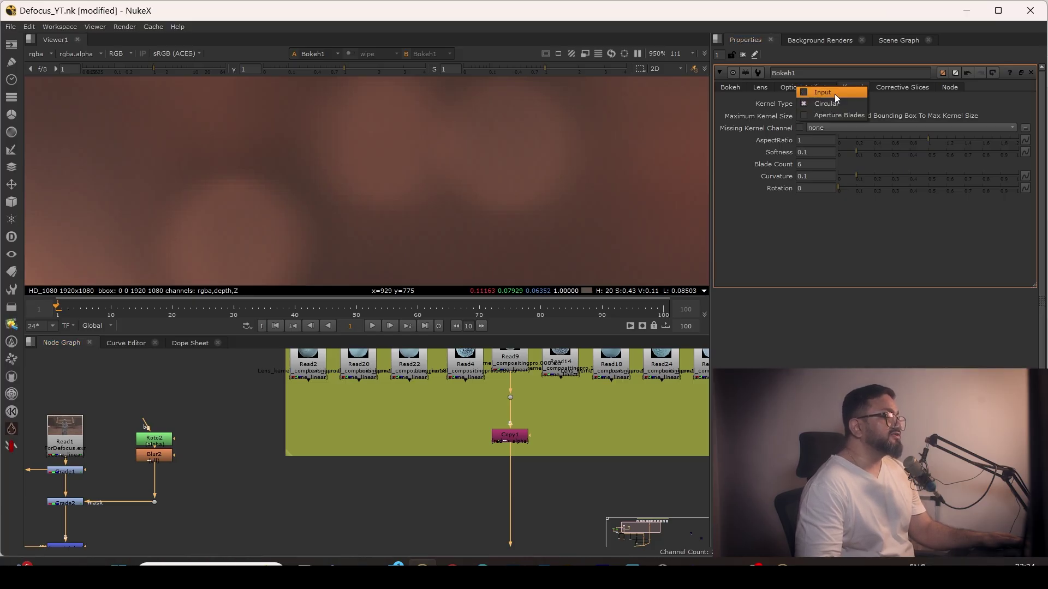
left_click(833, 93)
Step: Rewire the dot under the BokehShape backdrop to the first kernel image and check the background highlights
scroll(504, 439, "down", 6)
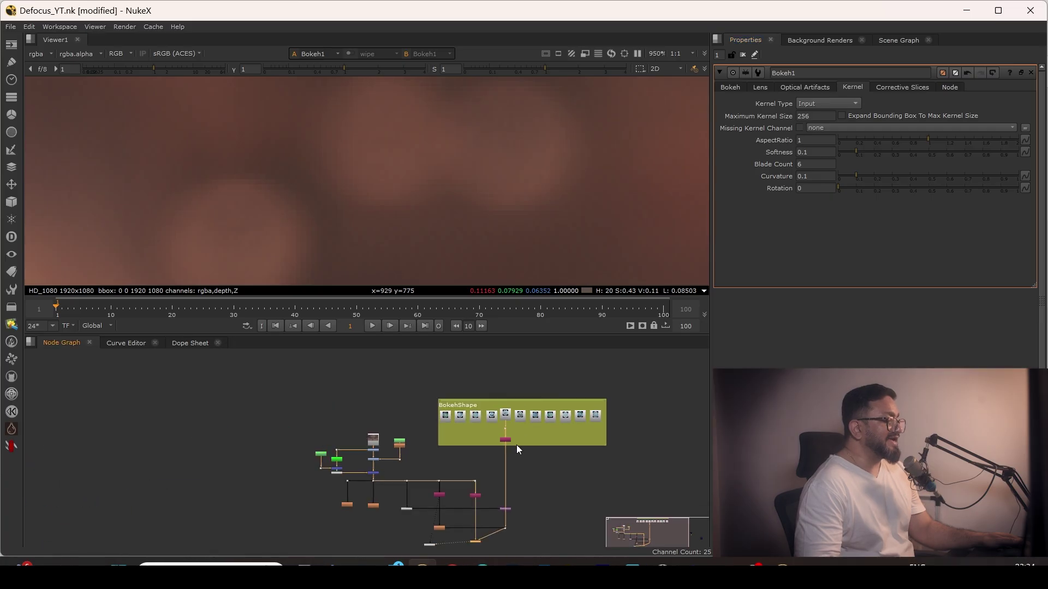
scroll(510, 410, "up", 5)
middle_click_drag(499, 206, 652, 183)
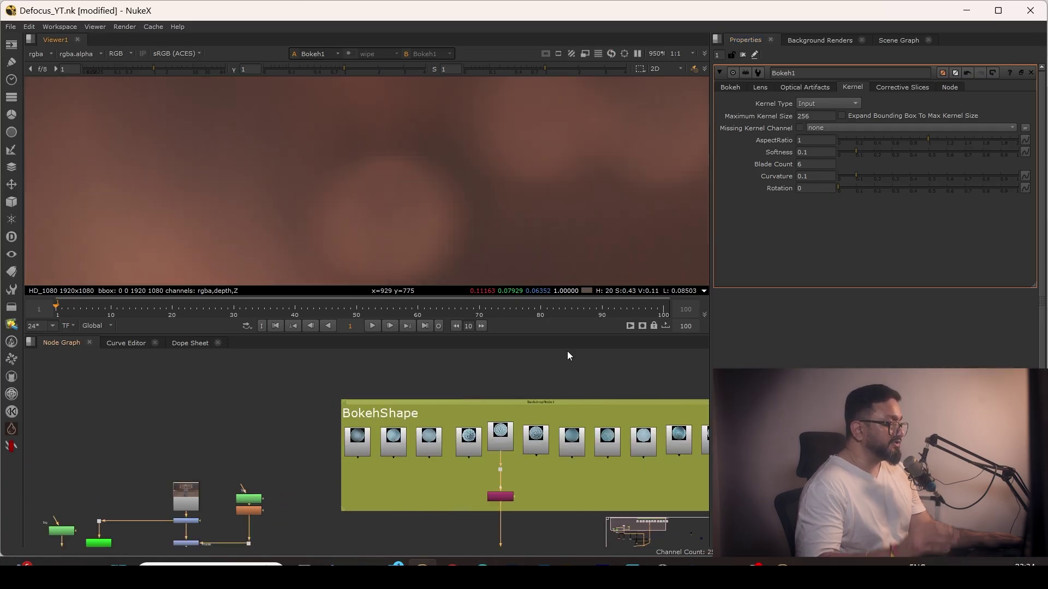
middle_click_drag(526, 493, 458, 507)
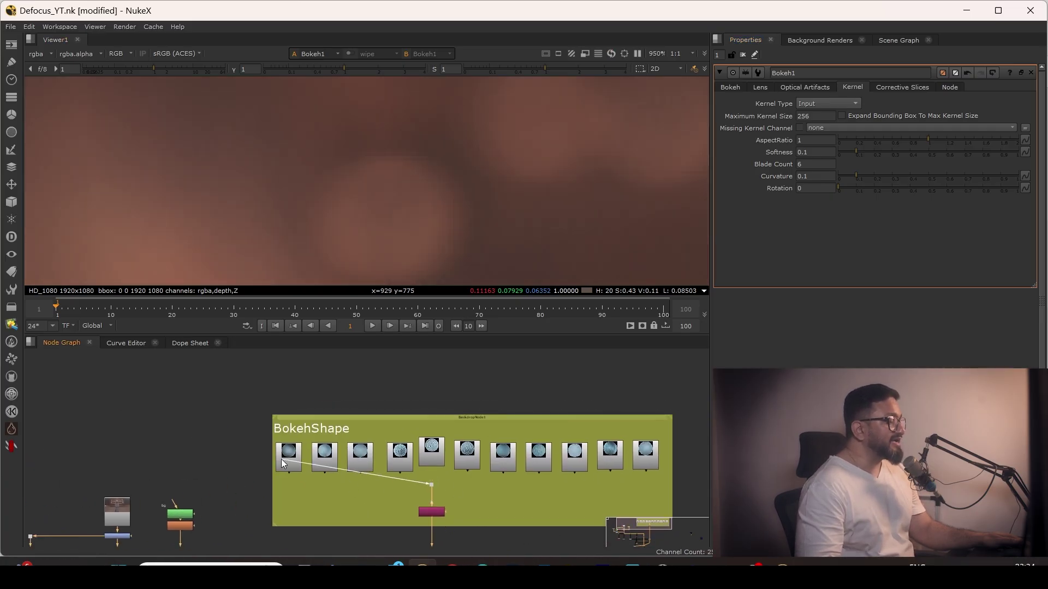
scroll(492, 172, "down", 5)
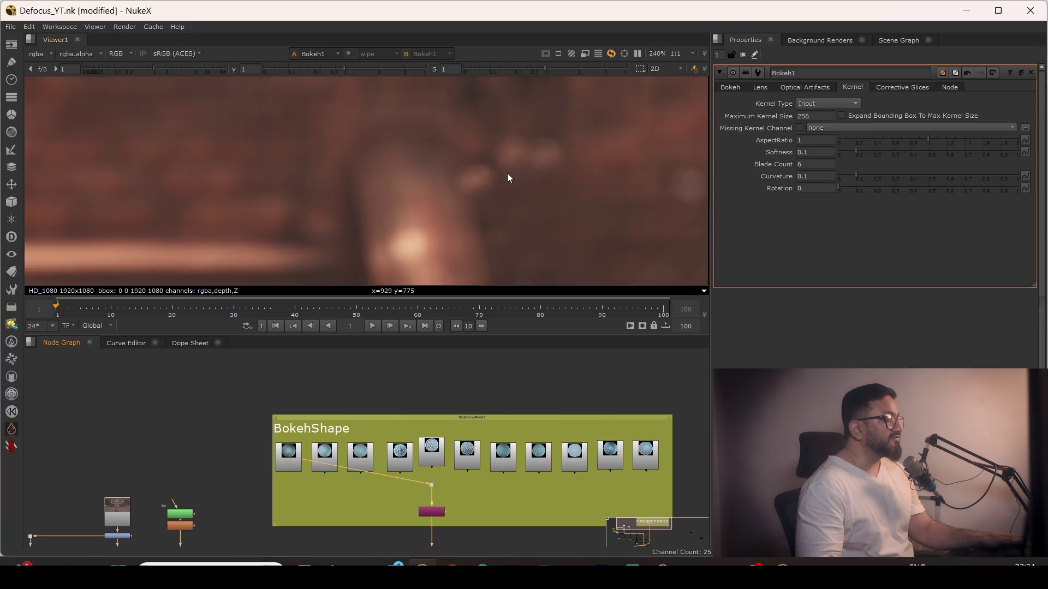
Step: Rewire the BokehShape dot to the last kernel image and check the resulting defocus on the whole frame
left_click(342, 465)
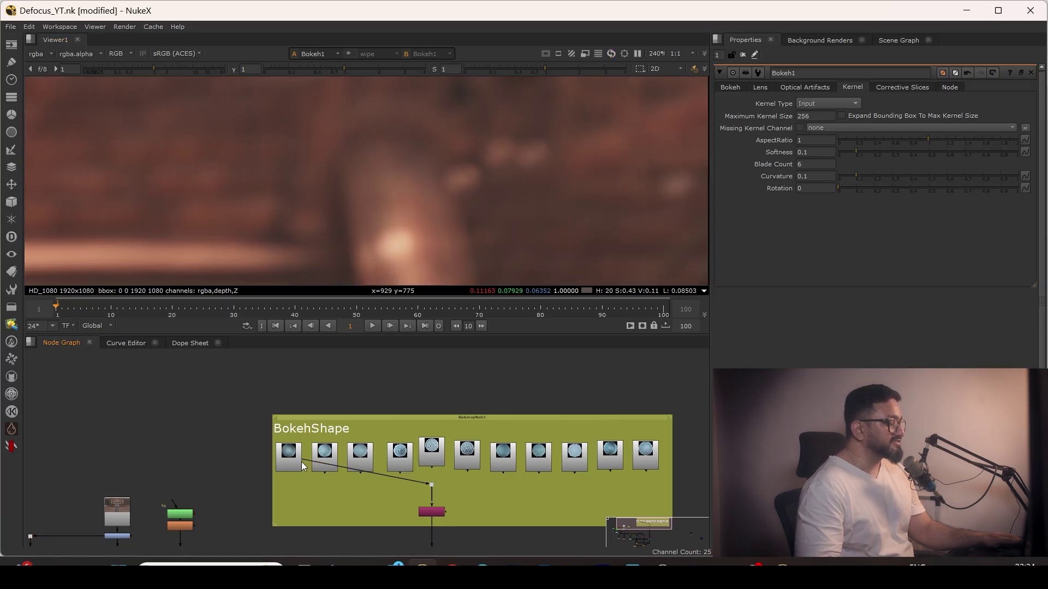
scroll(513, 143, "up", 3)
left_click_drag(423, 473, 666, 461)
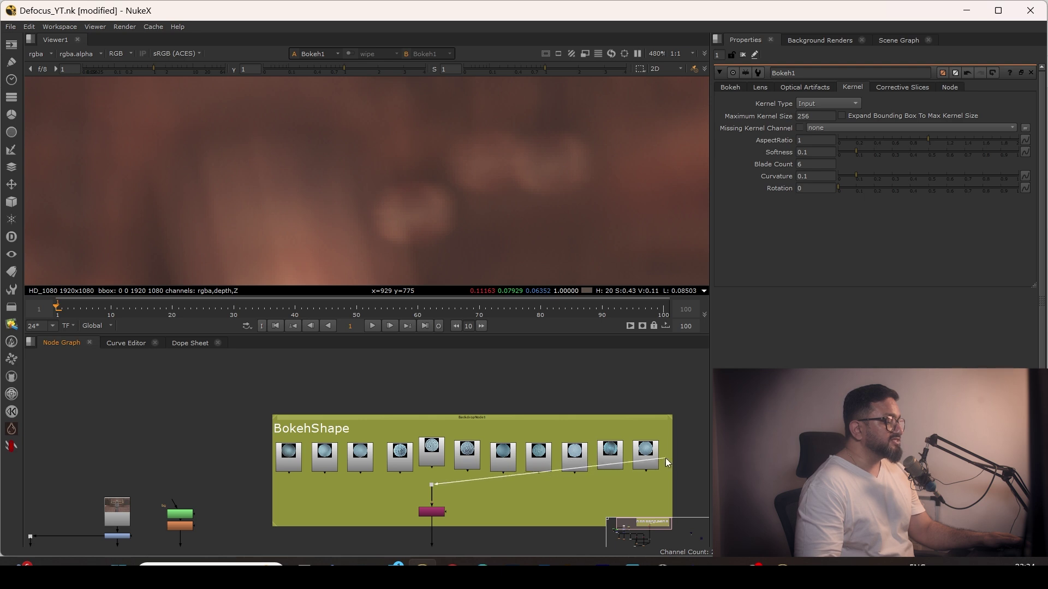
key("f")
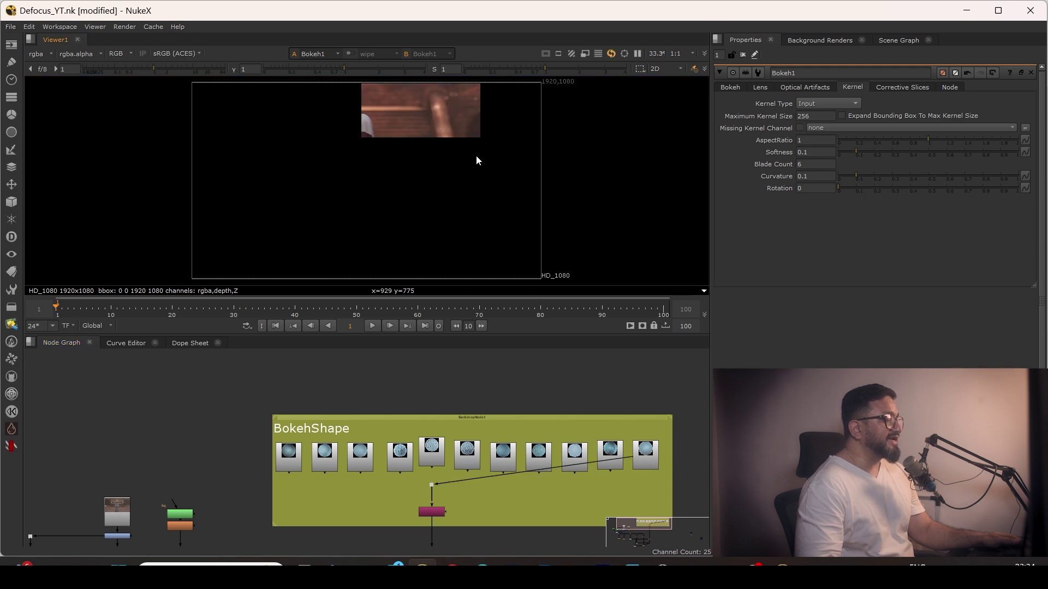
scroll(358, 155, "up", 3)
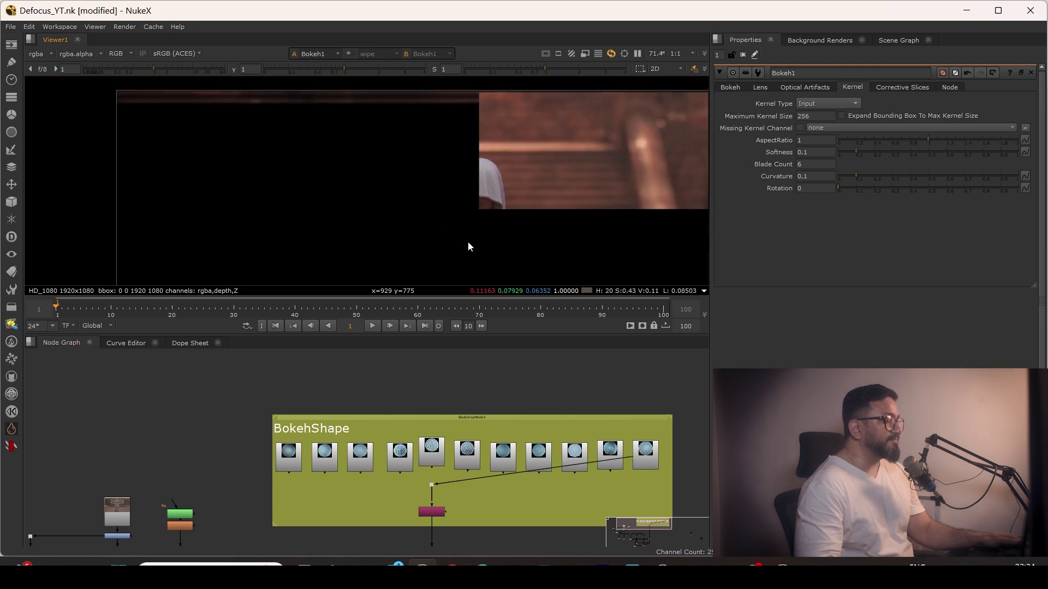
scroll(513, 461, "down", 5)
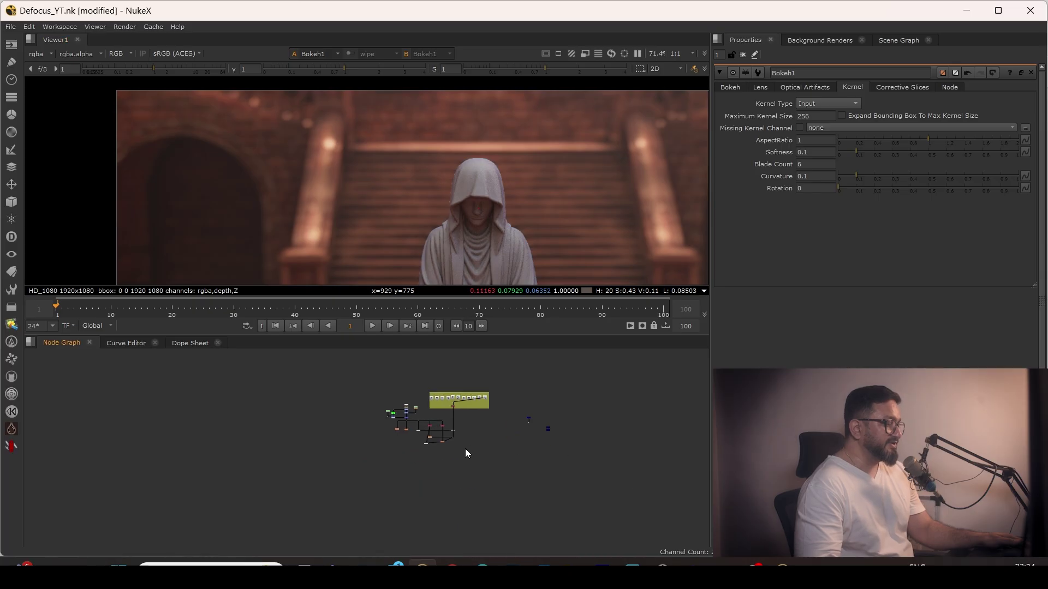
Step: Locate the Bokeh node in the graph and examine its Deep Input, Camera and Kernel connections
scroll(464, 450, "up", 5)
scroll(456, 474, "up", 5)
scroll(456, 470, "down", 5)
scroll(352, 503, "up", 5)
left_click_drag(341, 445, 247, 424)
scroll(305, 447, "down", 2)
left_click(373, 479)
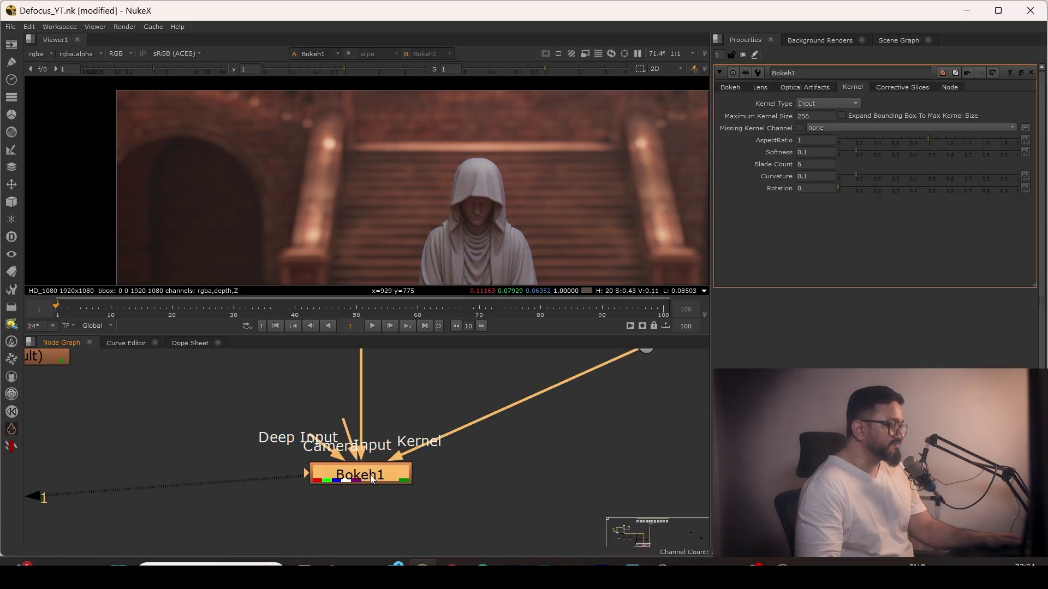
Step: Move the DeepRead2 node and its dot closer to the Bokeh node
scroll(480, 439, "down", 5)
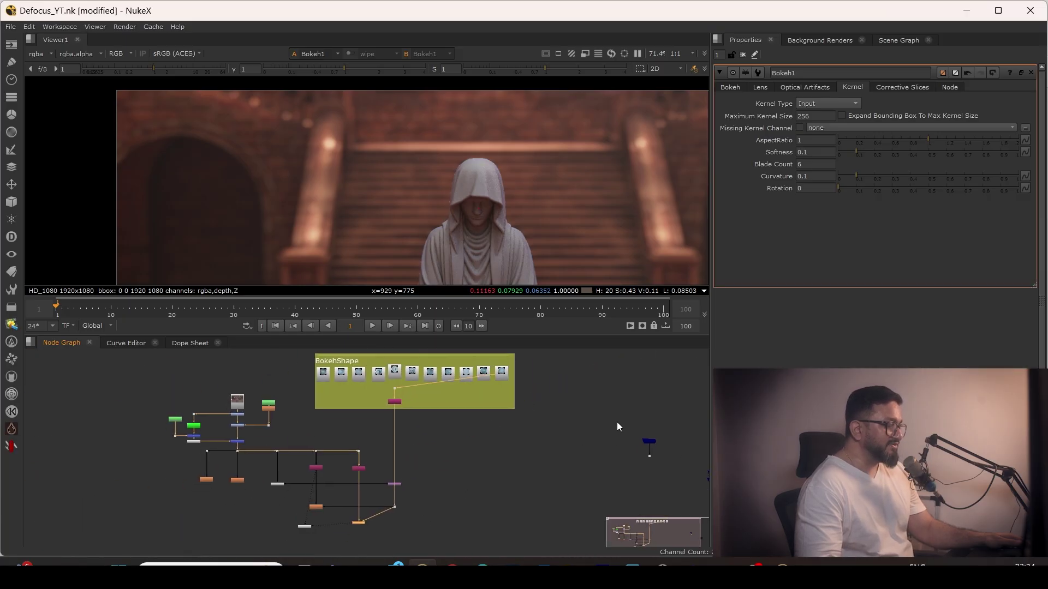
scroll(425, 493, "up", 5)
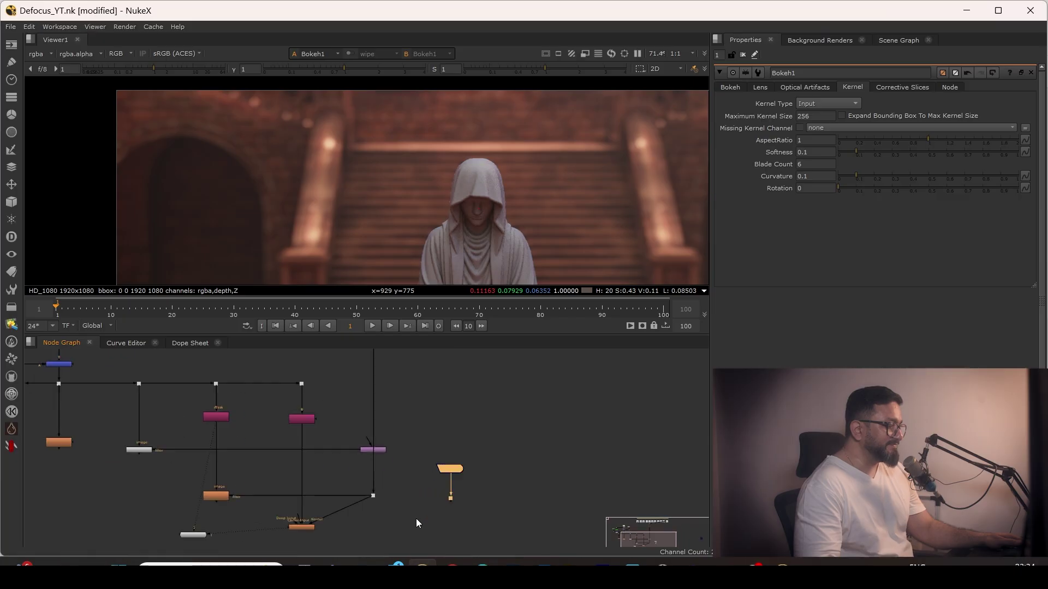
left_click_drag(345, 467, 430, 426)
scroll(340, 454, "down", 5)
scroll(296, 485, "up", 5)
Step: Disable the Bokeh node's Depth Channel and connect its Deep Input to the dot below DeepRead2
left_click(261, 485)
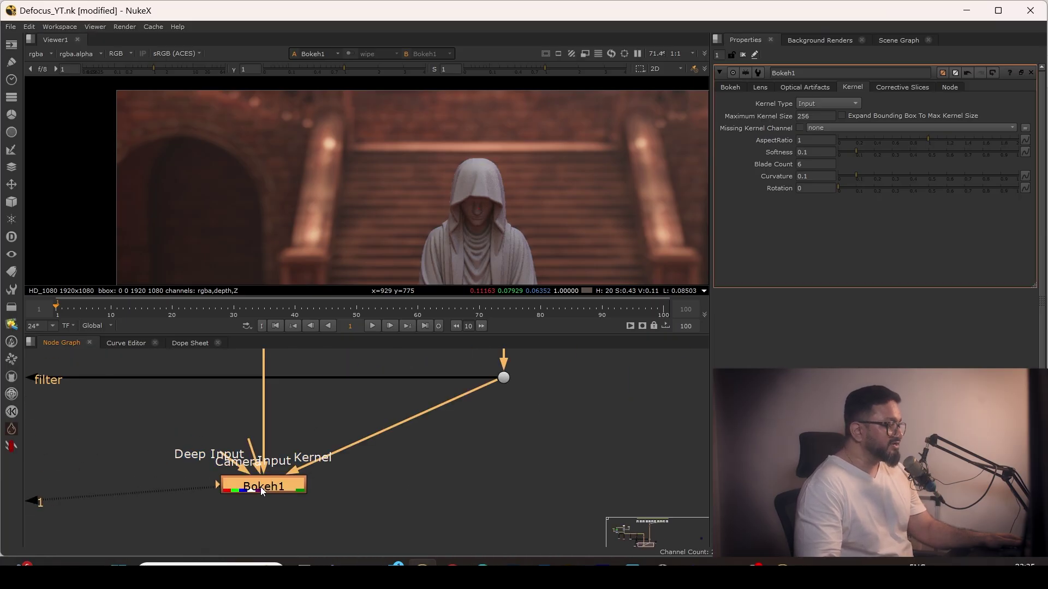
scroll(424, 444, "down", 5)
left_click(732, 87)
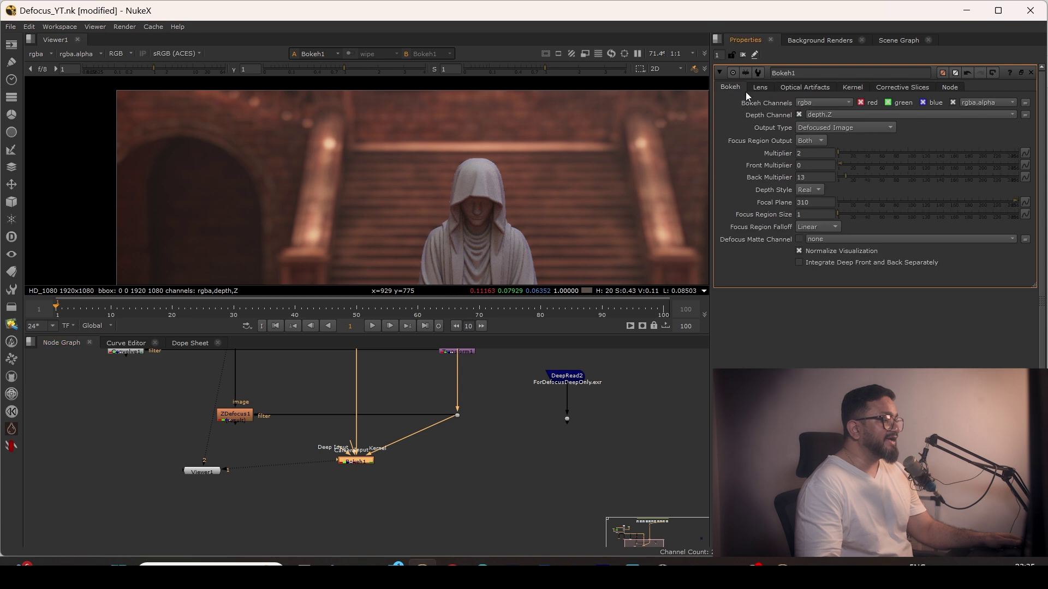
left_click(799, 115)
scroll(349, 444, "up", 3)
left_click_drag(299, 463, 537, 425)
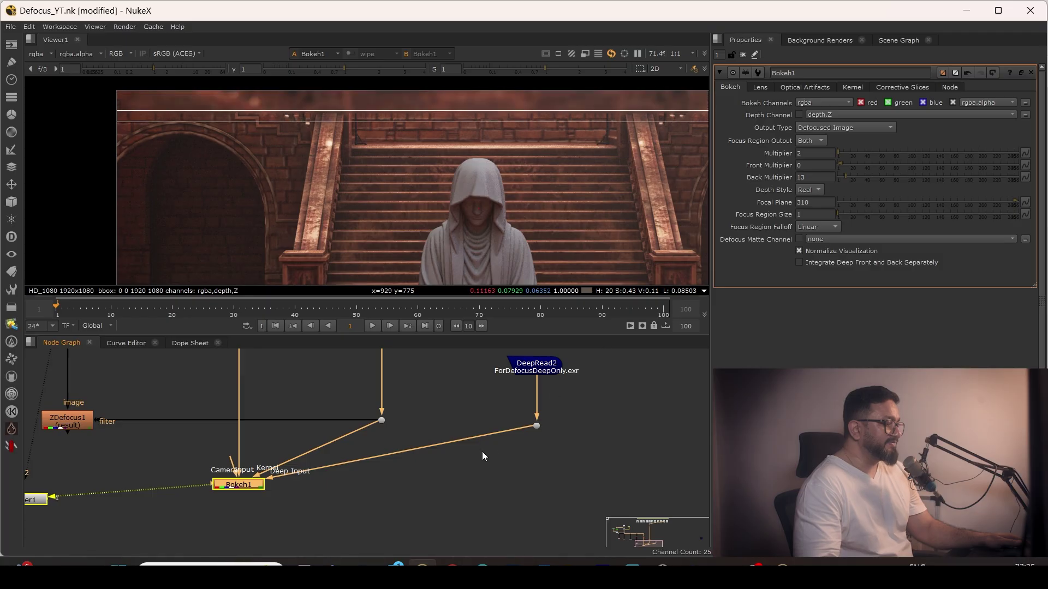
Step: Move DeepRead2 and its dot level with the Bokeh node, and inspect the deep-based defocus around the statue's head
middle_click_drag(574, 381, 565, 429)
left_click_drag(594, 370, 588, 480)
middle_click_drag(532, 169, 480, 225)
scroll(485, 89, "up", 3)
scroll(486, 219, "up", 2)
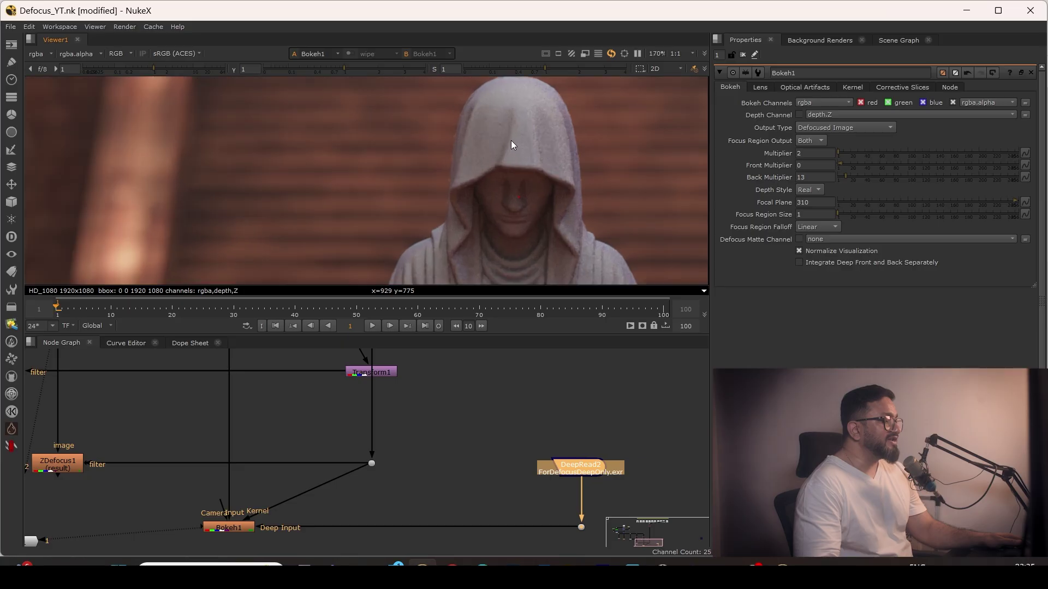
scroll(511, 144, "up", 1)
left_click(228, 528)
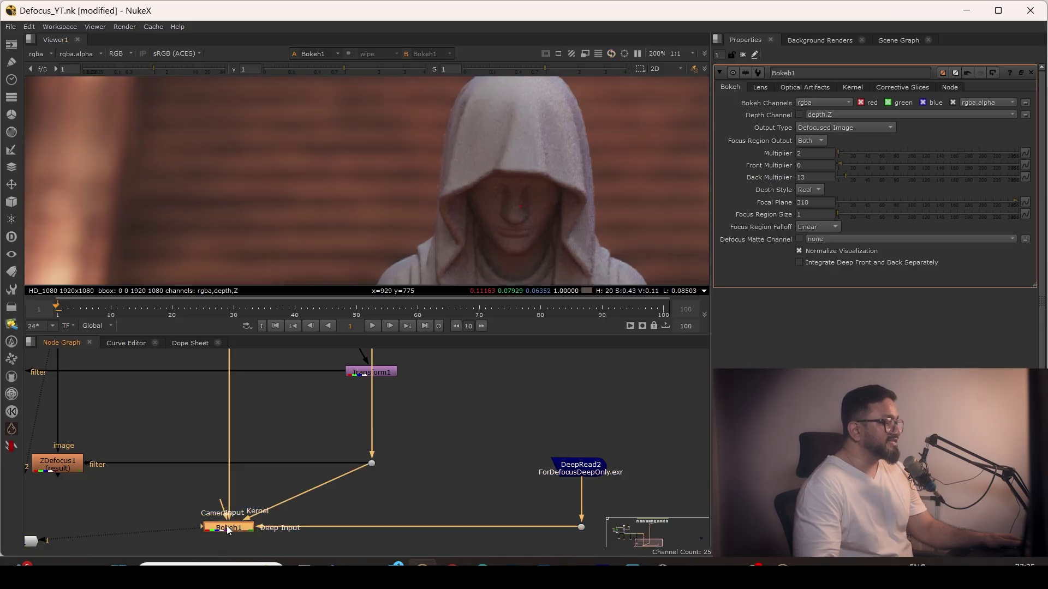
Step: Disconnect the Bokeh node's Deep Input and enable its depth.Z Depth Channel
middle_click_drag(583, 109, 170, 302)
scroll(175, 303, "down", 1)
middle_click_drag(464, 109, 414, 240)
scroll(413, 240, "up", 1)
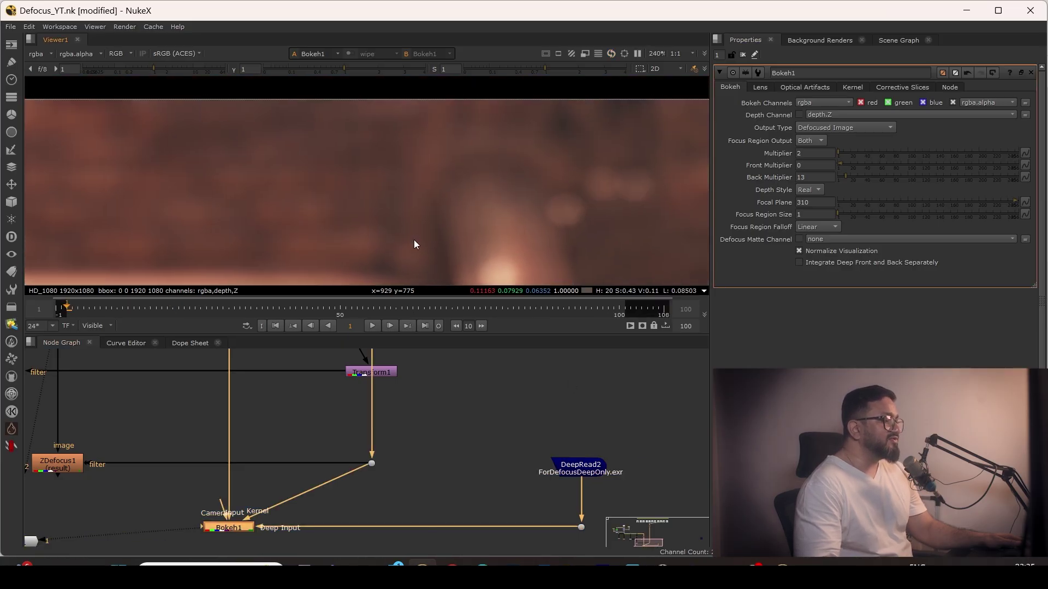
middle_click_drag(661, 177, 419, 173)
middle_click_drag(498, 153, 595, 123)
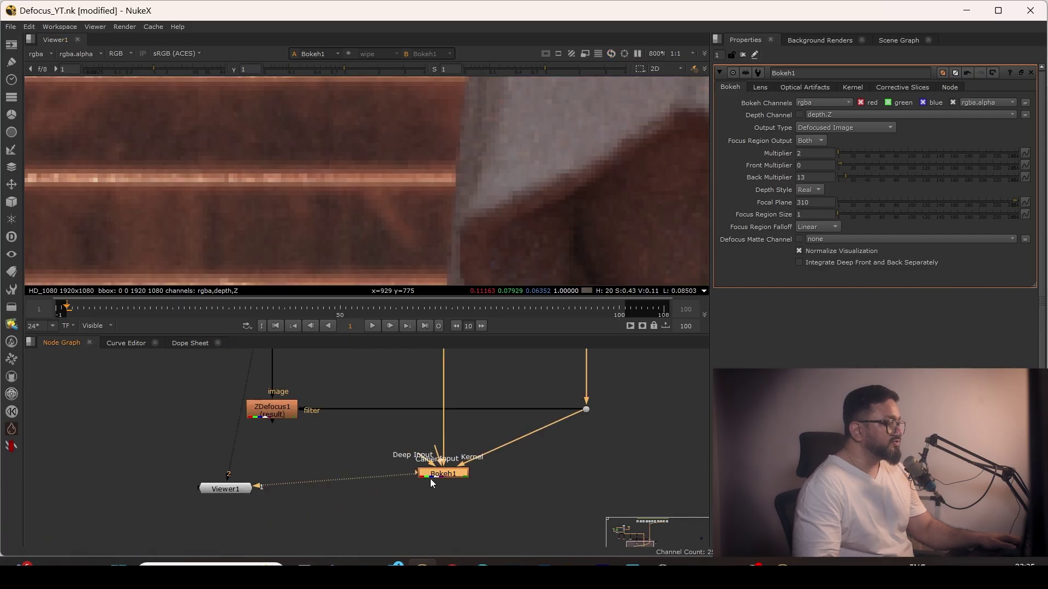
scroll(431, 483, "up", 1)
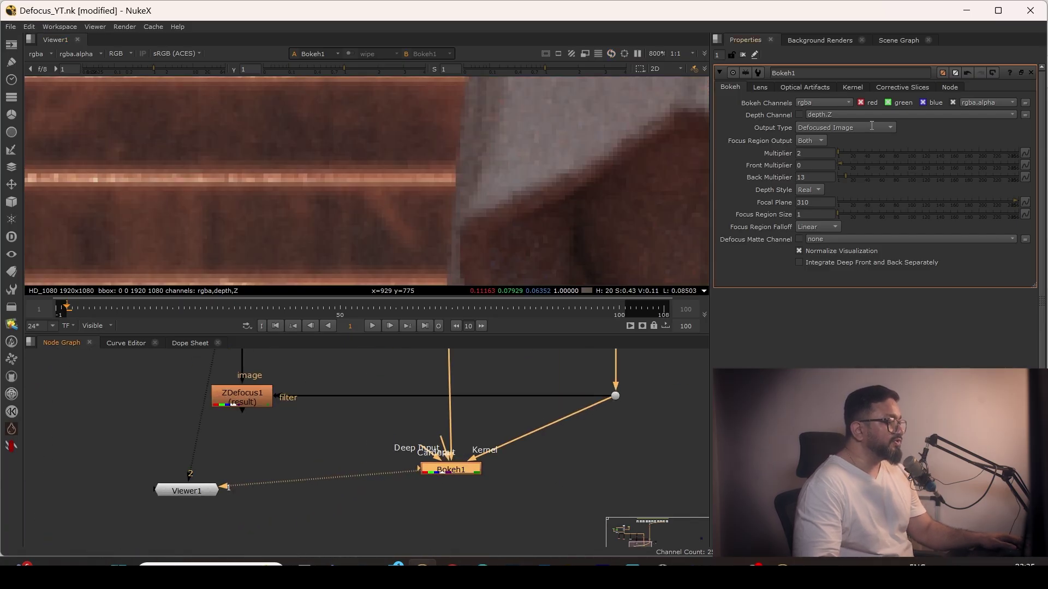
left_click(798, 114)
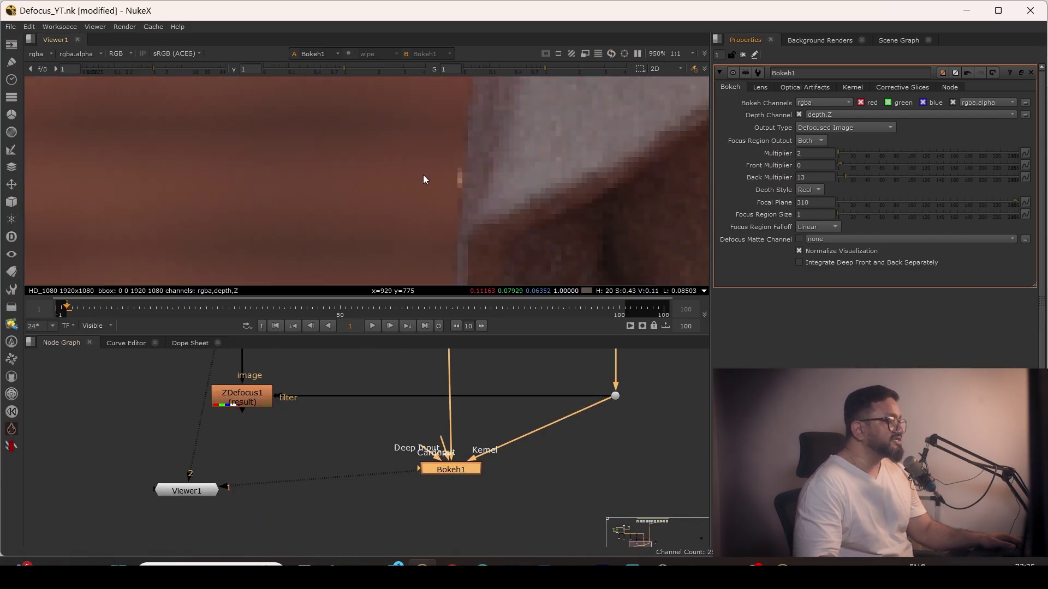
Step: Inspect the edges of the statue's hood with the depth-channel defocus
scroll(461, 222, "up", 2)
scroll(477, 174, "down", 4)
middle_click_drag(477, 174, 464, 208)
scroll(459, 201, "up", 2)
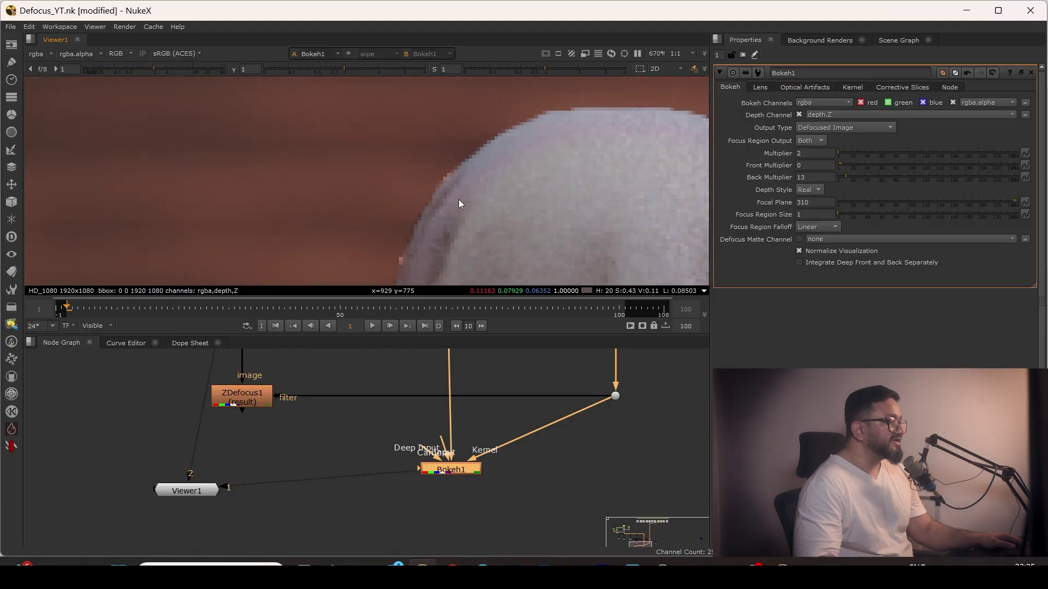
Step: Disable the Bokeh node's Depth Channel, reconnect its Deep Input to the dot below DeepRead2, and inspect the deep-based defocus
middle_click_drag(575, 482, 441, 489)
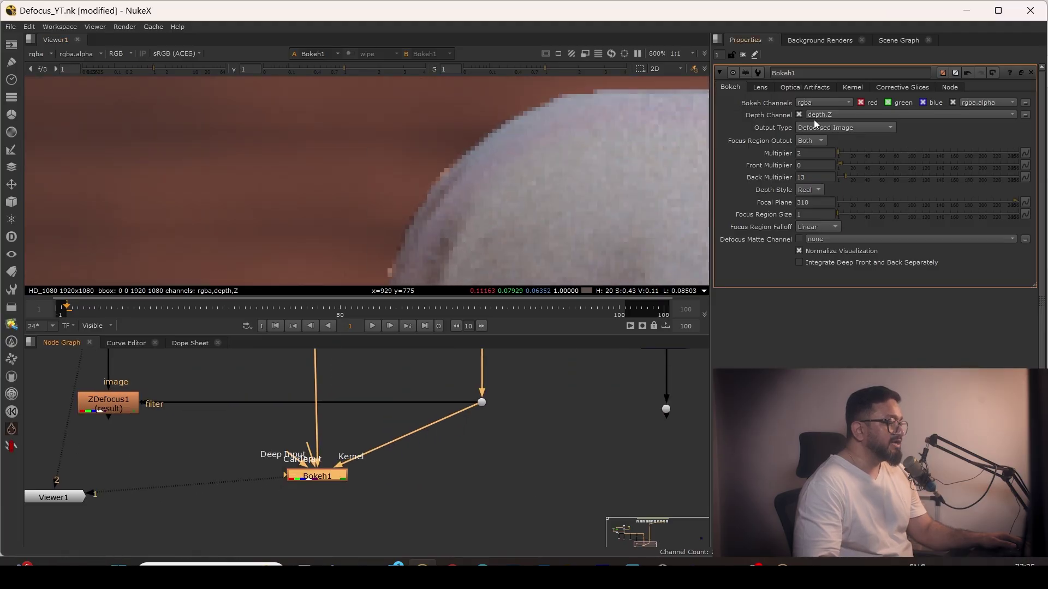
left_click(799, 115)
middle_click_drag(514, 411, 495, 414)
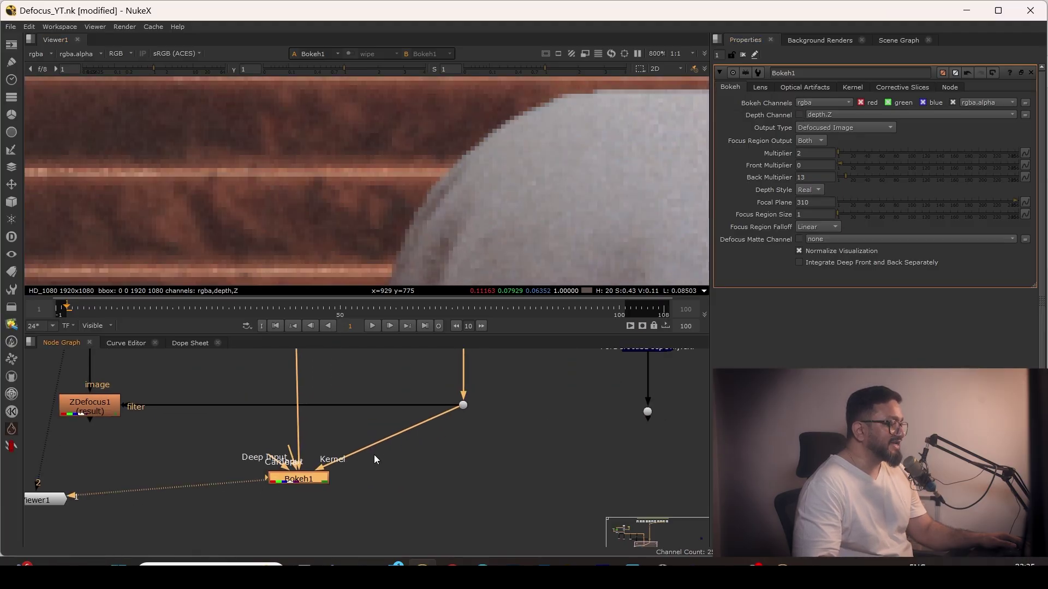
left_click_drag(268, 456, 647, 411)
scroll(590, 273, "down", 2)
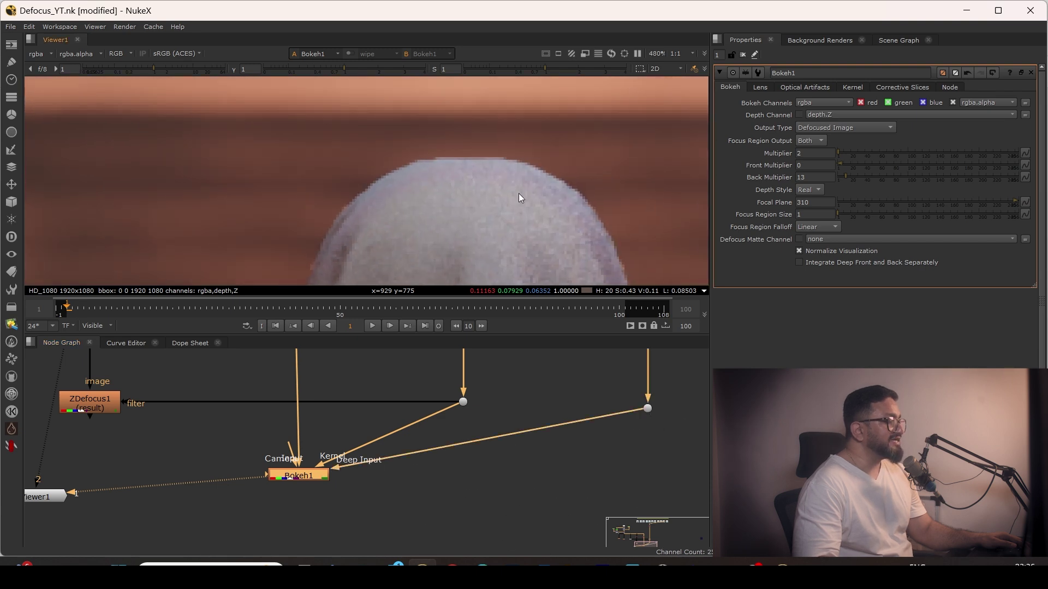
scroll(604, 219, "down", 7)
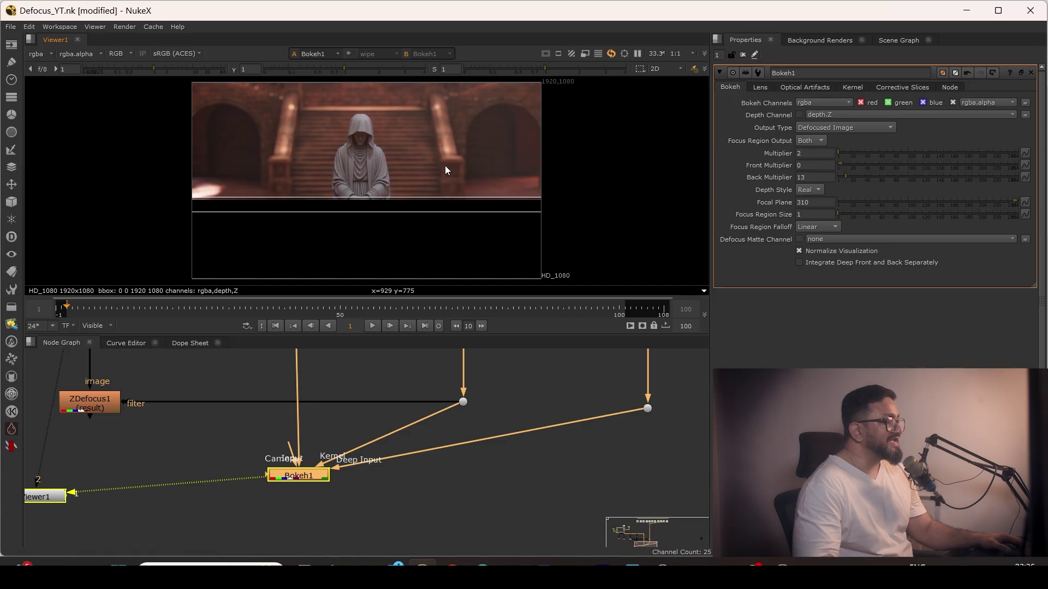
scroll(458, 174, "up", 4)
scroll(350, 506, "up", 3)
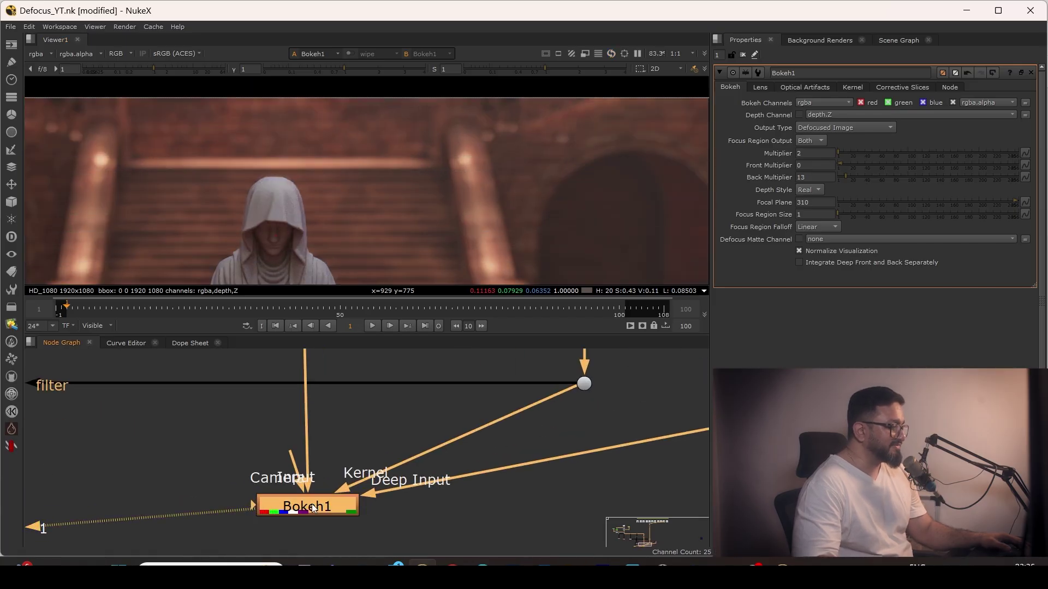
Step: Set the Bokeh node's Kernel Type to Circular and check the blurred background highlights
left_click(852, 88)
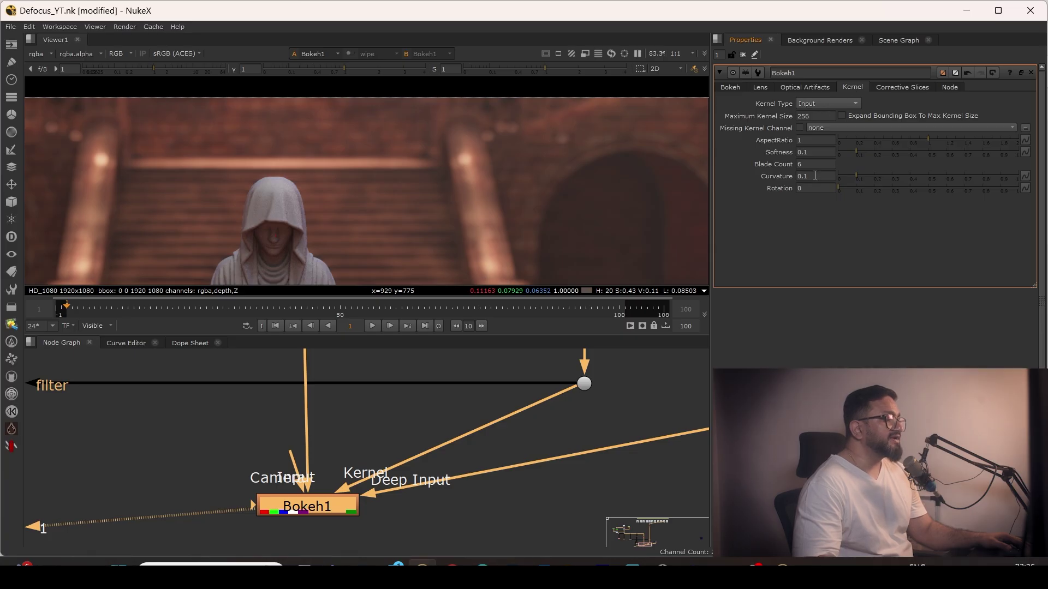
scroll(548, 128, "up", 6)
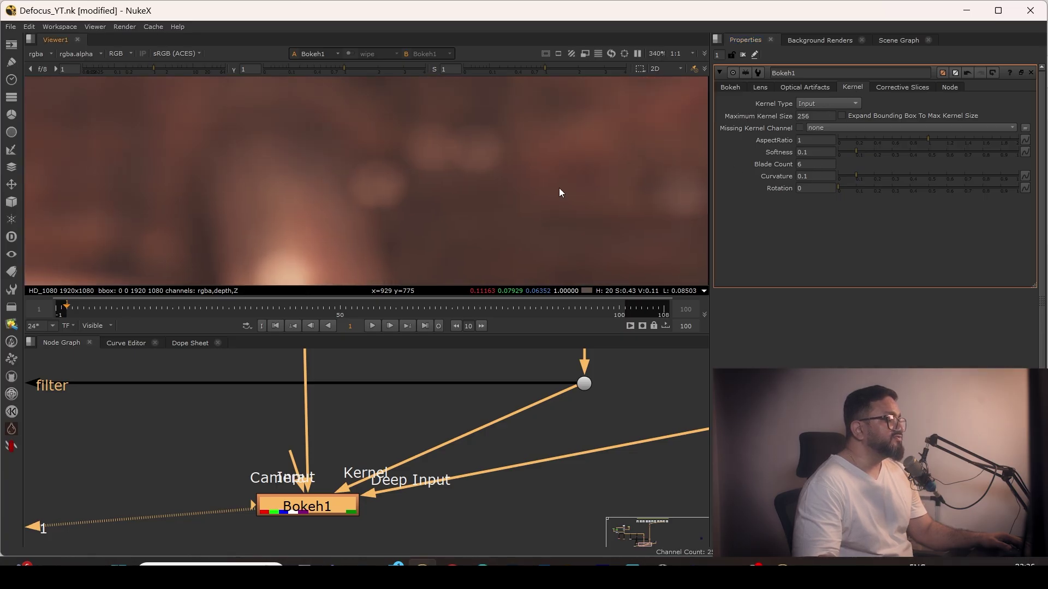
left_click(819, 104)
left_click(827, 117)
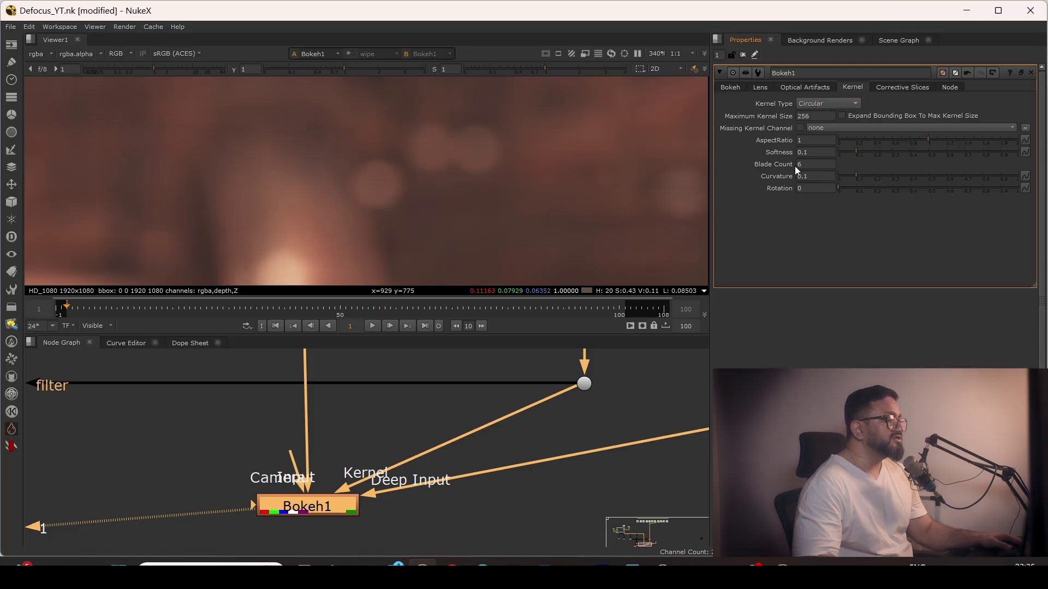
key("Return")
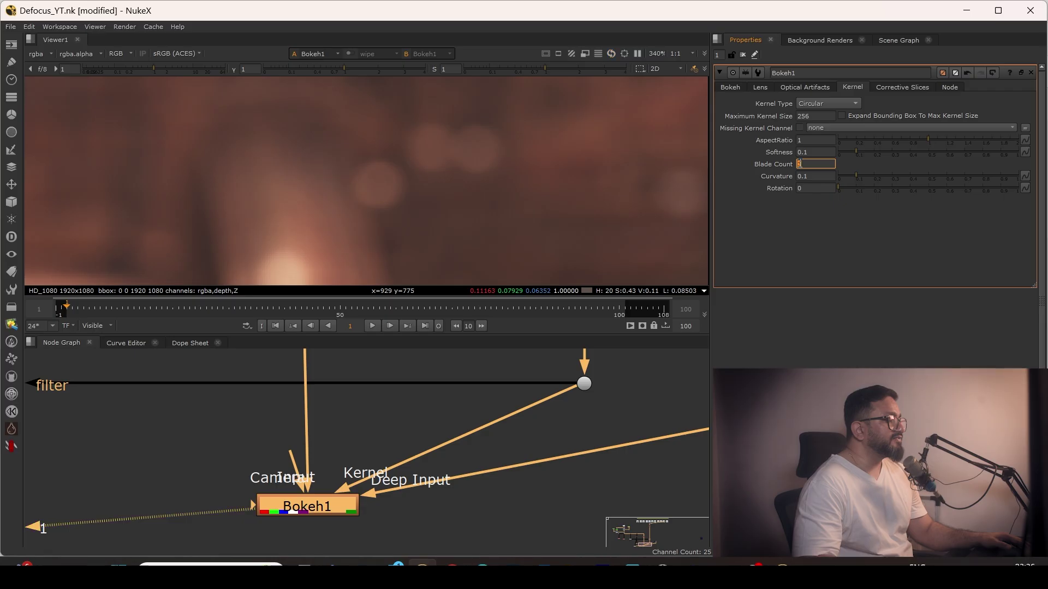
Step: Set the Kernel Type to Aperture Blades with a Blade Count of 4
left_click(813, 104)
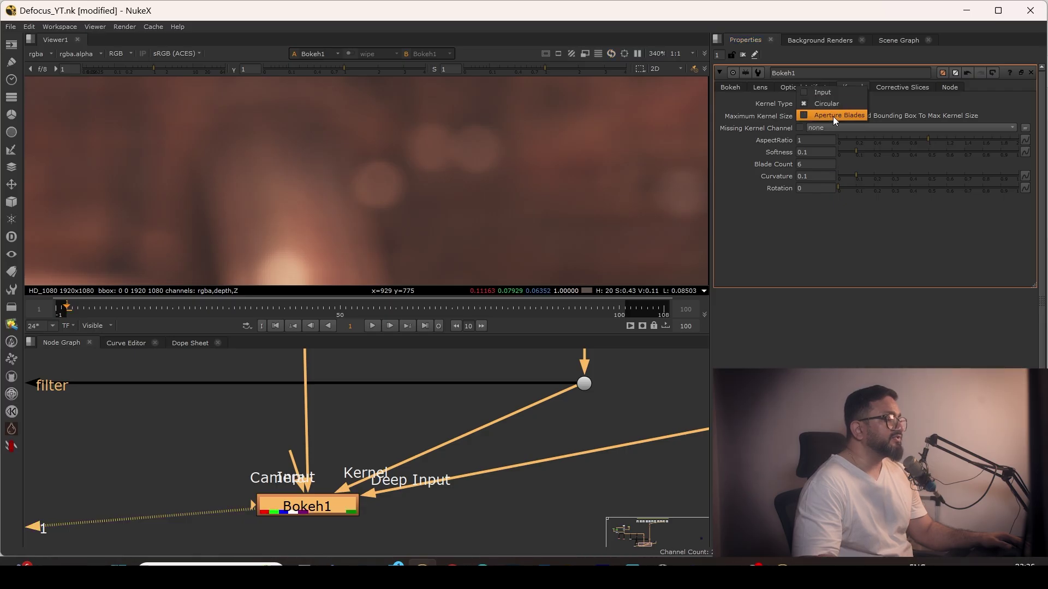
left_click(835, 116)
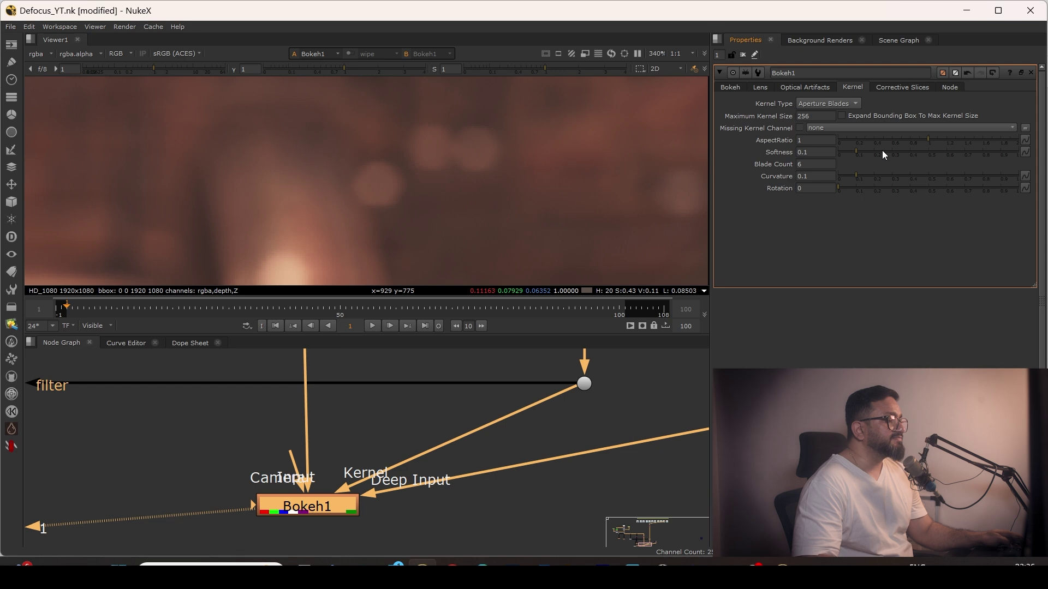
left_click(797, 164)
double_click(800, 162)
key("Down")
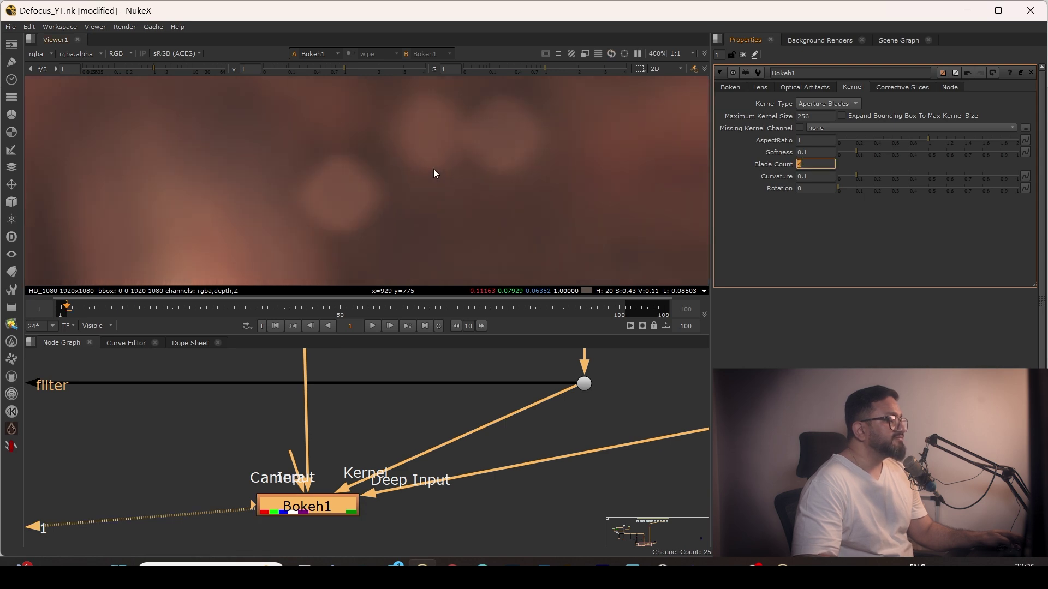
Step: Set the Bokeh node's Kernel Type back to Input
left_click(820, 106)
left_click(831, 83)
Step: Connect the dot above Copy1 in the BokehShape group to the Read14 lens kernel image
scroll(566, 377, "down", 6)
middle_click_drag(613, 382, 586, 540)
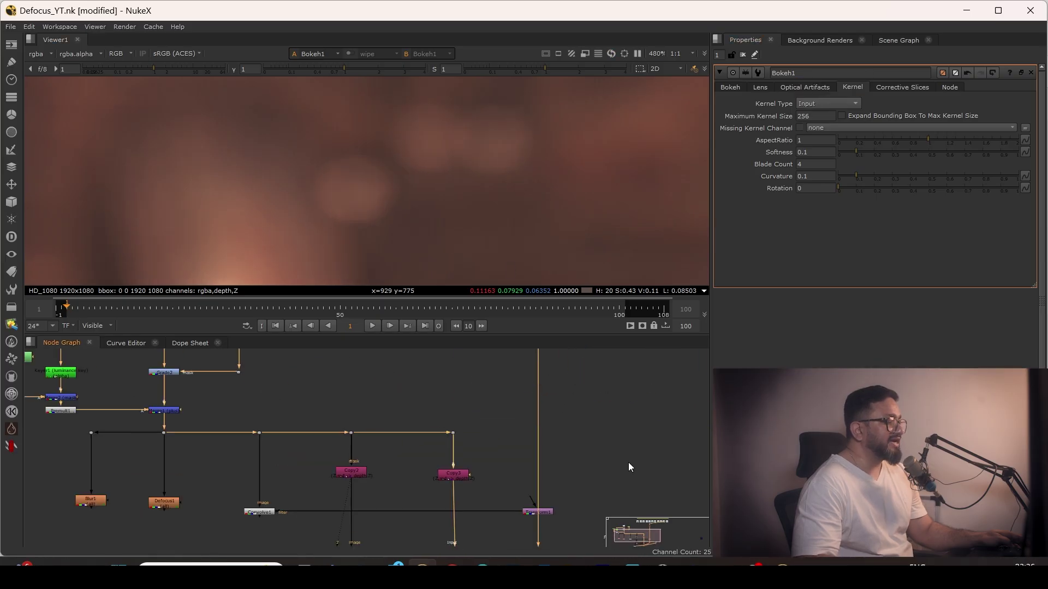
middle_click_drag(551, 357, 539, 513)
scroll(532, 453, "up", 1)
middle_click_drag(693, 392, 621, 443)
mouse_move(691, 436)
left_mouse_down()
mouse_move(670, 445)
mouse_move(723, 431)
mouse_move(688, 422)
left_mouse_up()
middle_click_drag(687, 433, 585, 426)
scroll(612, 424, "up", 1)
scroll(612, 429, "up", 1)
left_click_drag(598, 412, 293, 407)
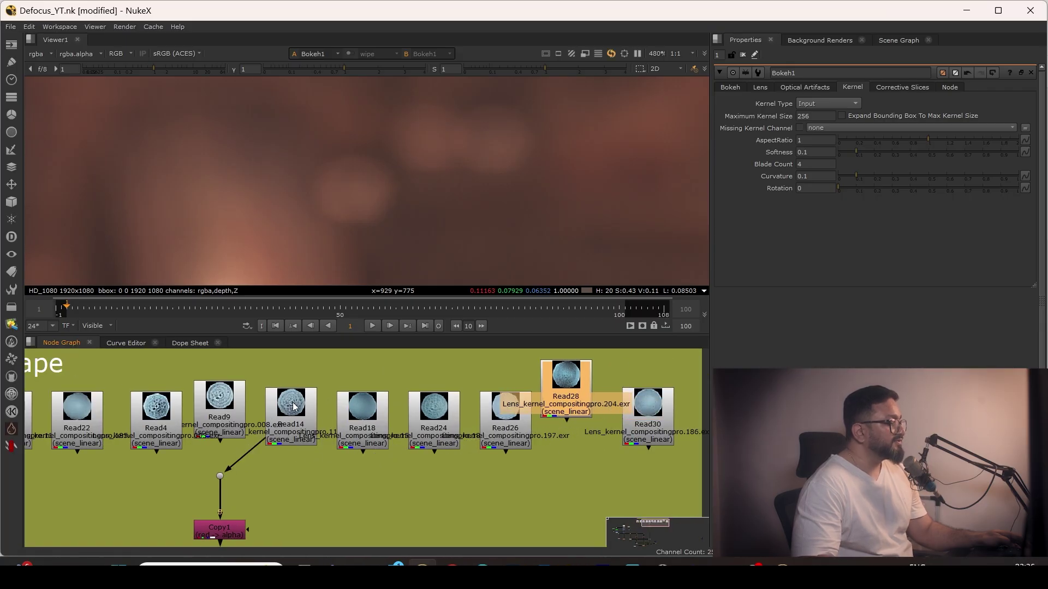
scroll(491, 443, "down", 5)
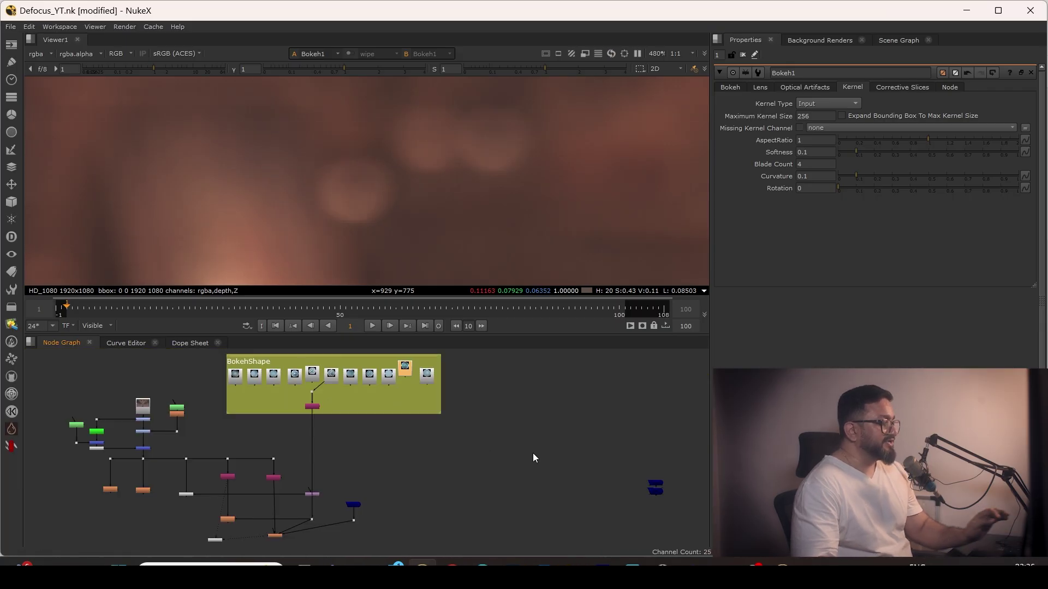